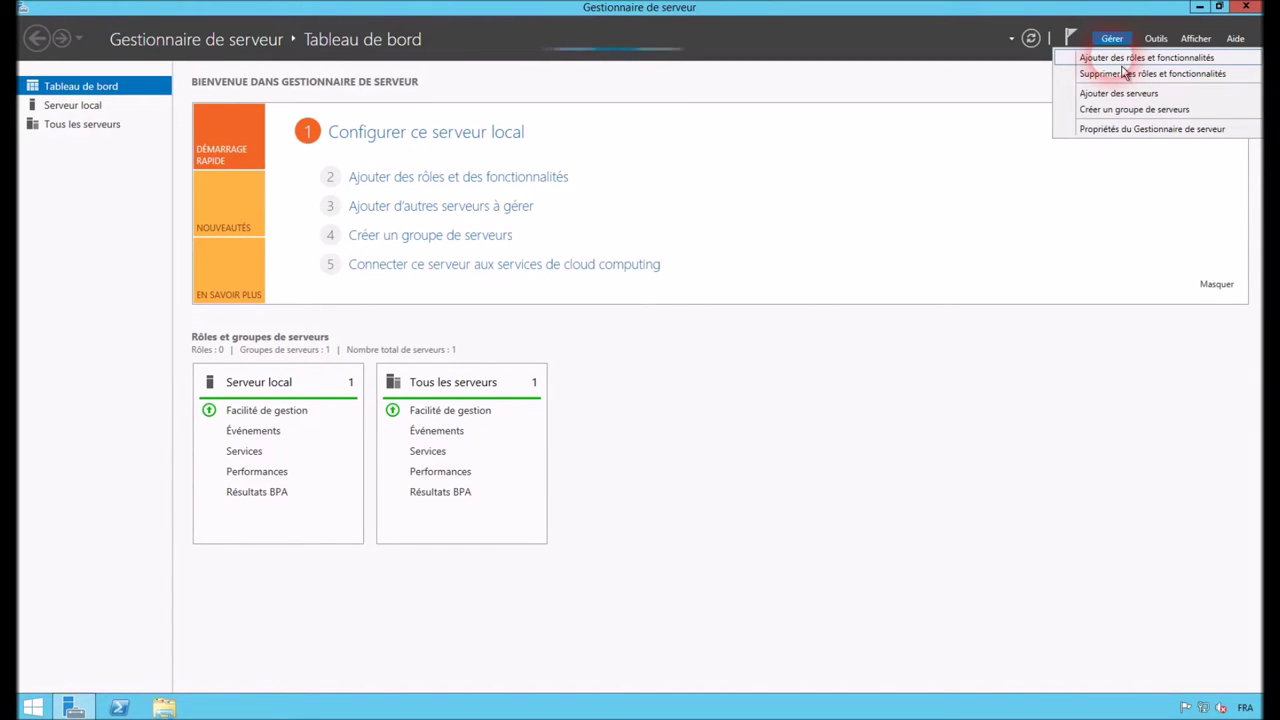
# - Start the Add Roles and Features wizard with role-based installation on the local server
pyautogui.click(1124, 75)
pyautogui.click(1072, 278)
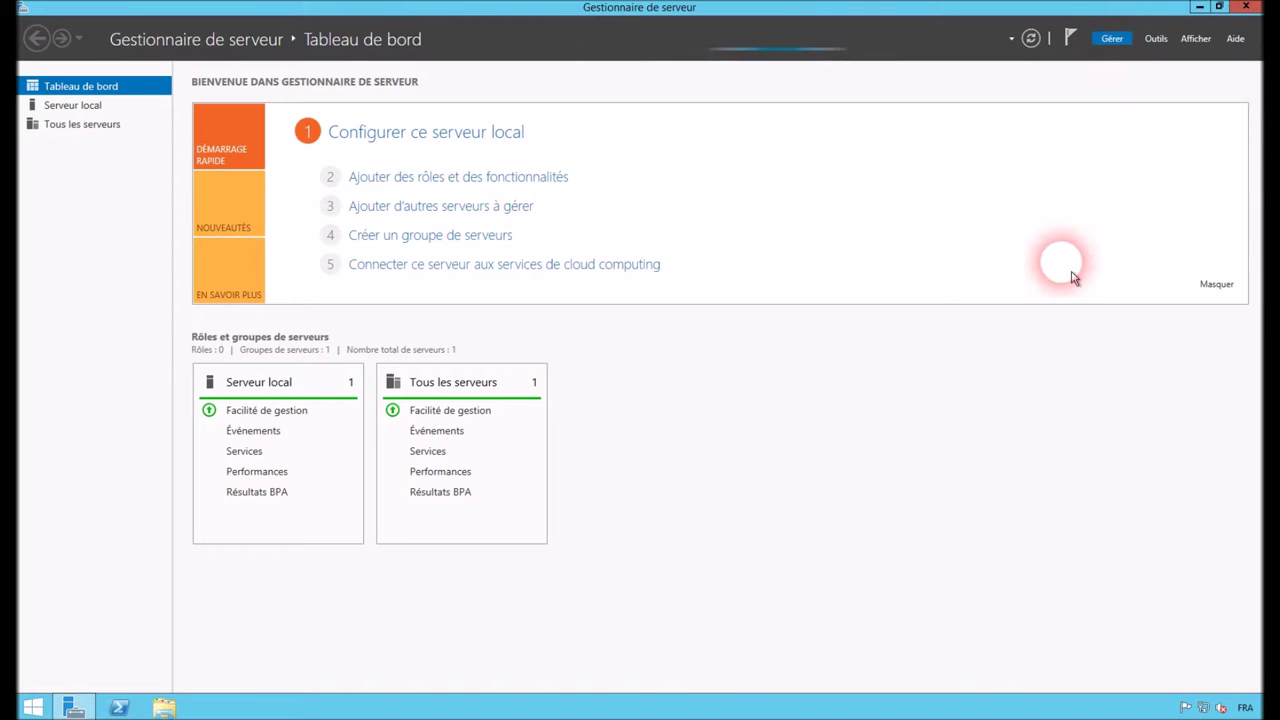
pyautogui.click(529, 432)
pyautogui.click(448, 428)
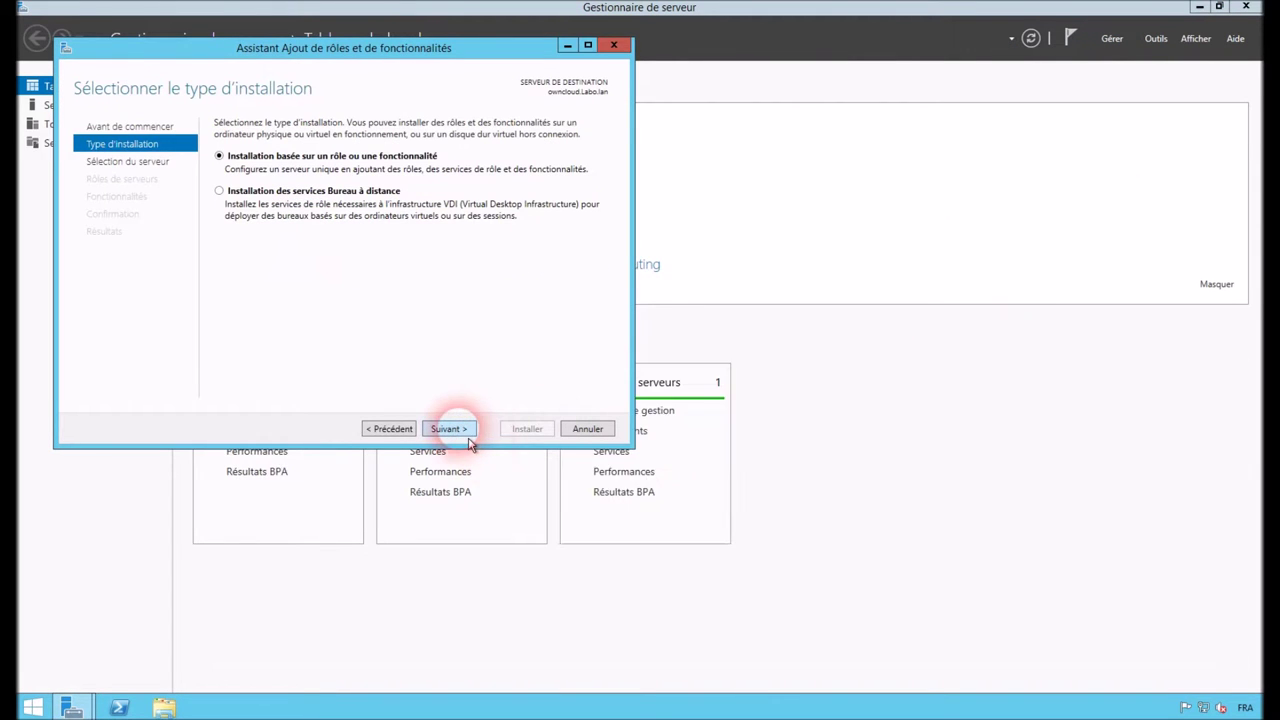
pyautogui.click(469, 430)
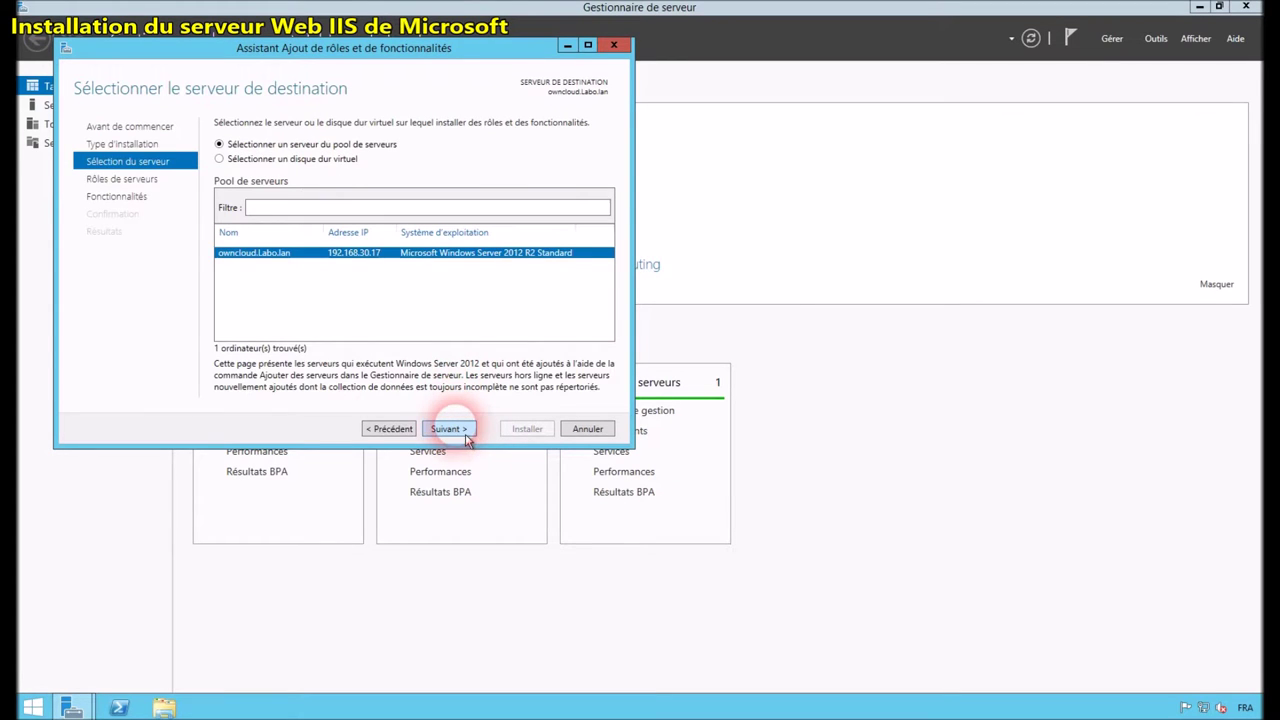
pyautogui.click(449, 429)
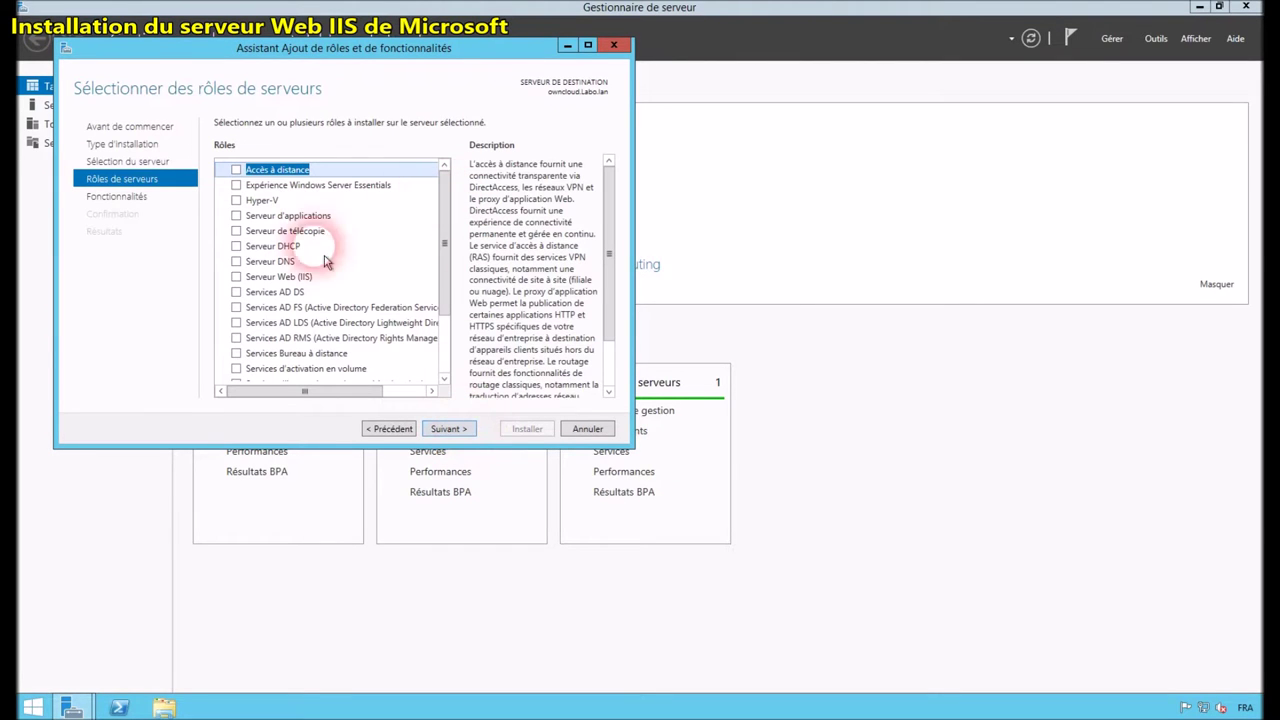
# - Select Serveur Web (IIS) with its management tools, keep the default services, and install it
pyautogui.click(236, 276)
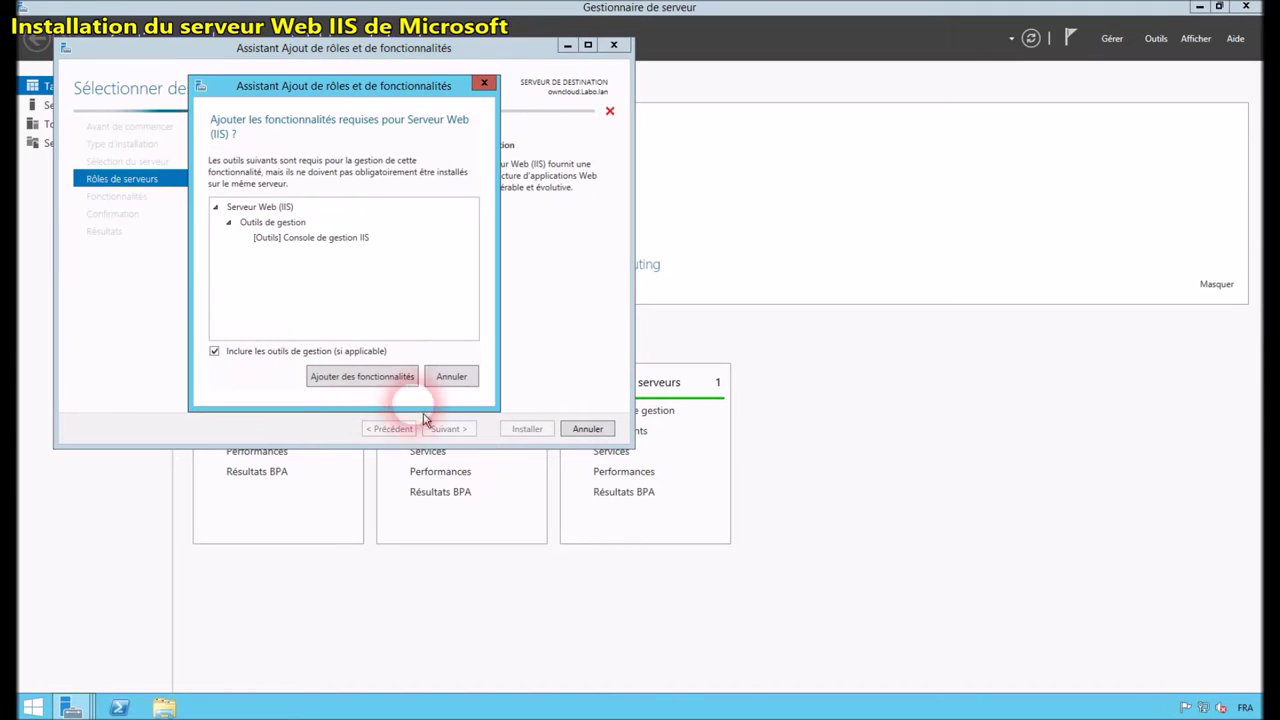
pyautogui.click(368, 378)
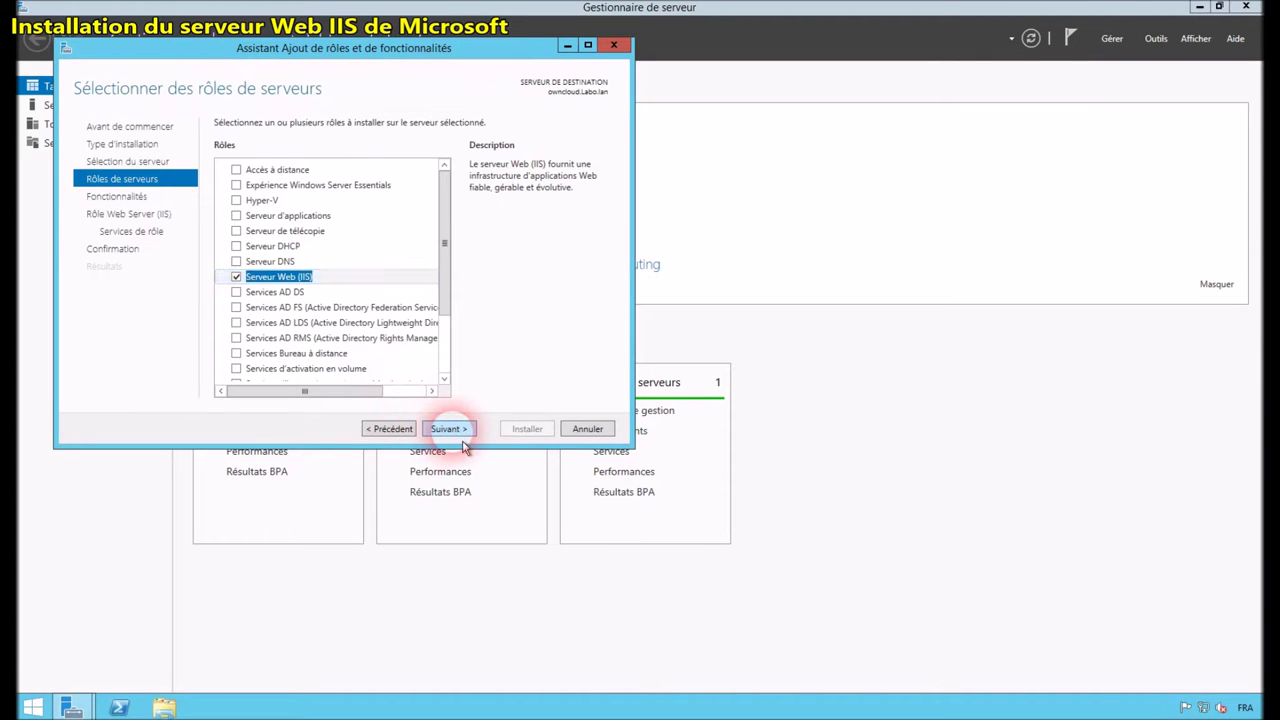
pyautogui.click(449, 429)
pyautogui.click(449, 429)
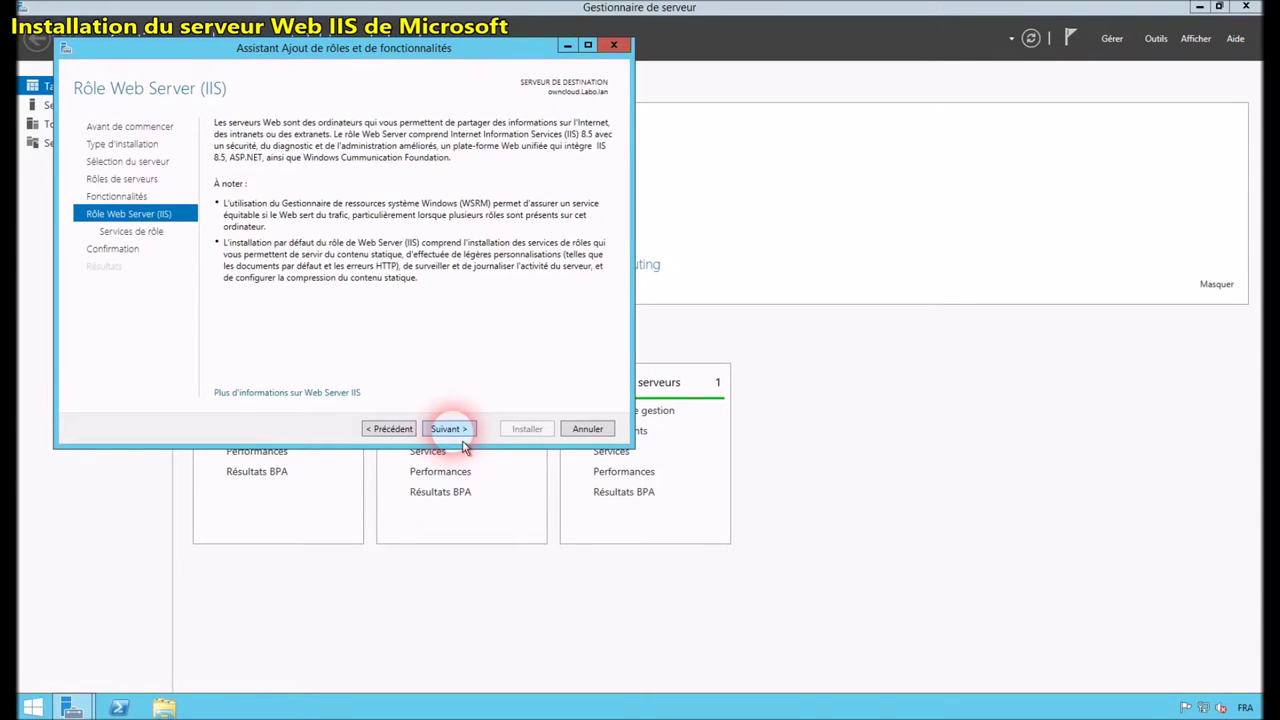
pyautogui.click(449, 429)
pyautogui.click(449, 429)
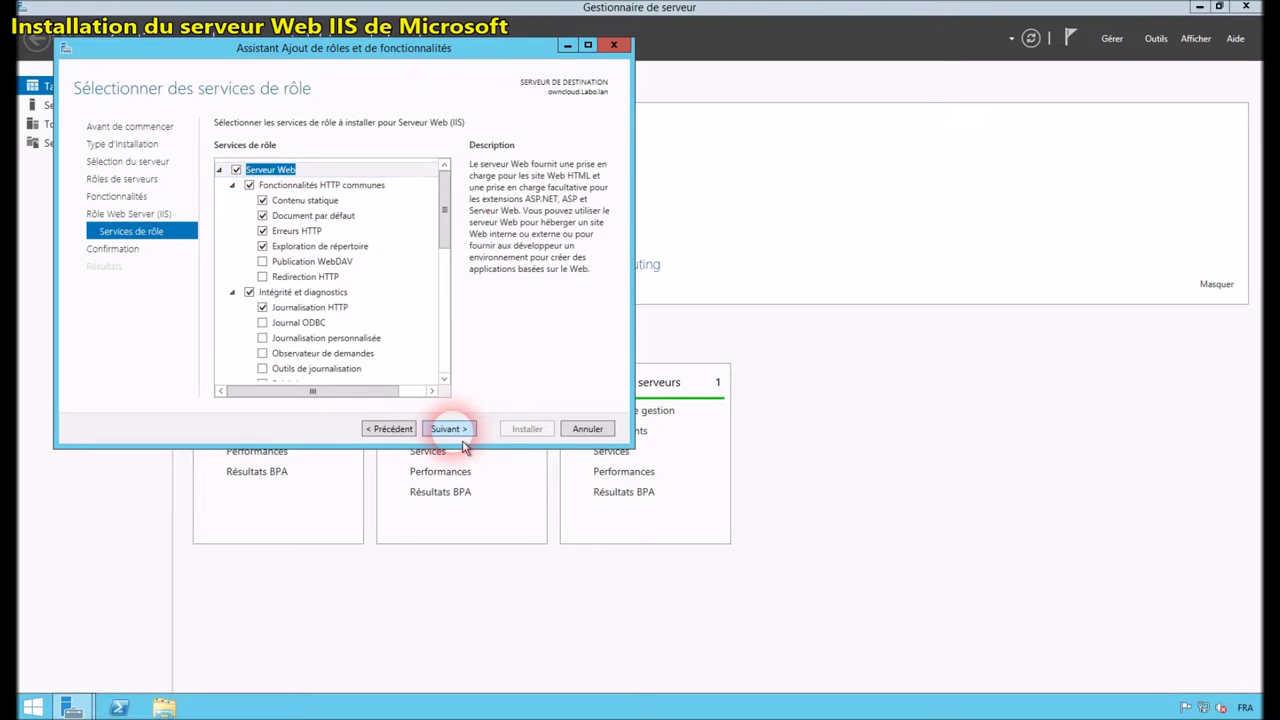
pyautogui.click(539, 440)
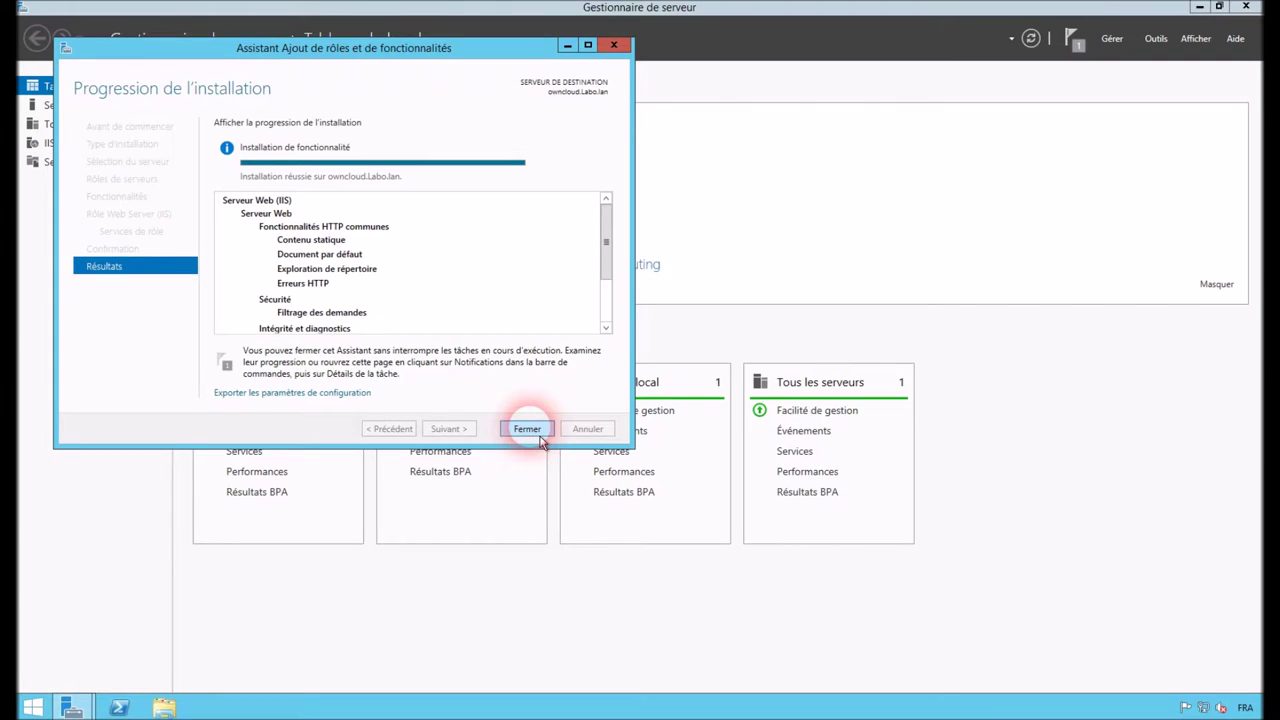
pyautogui.click(538, 437)
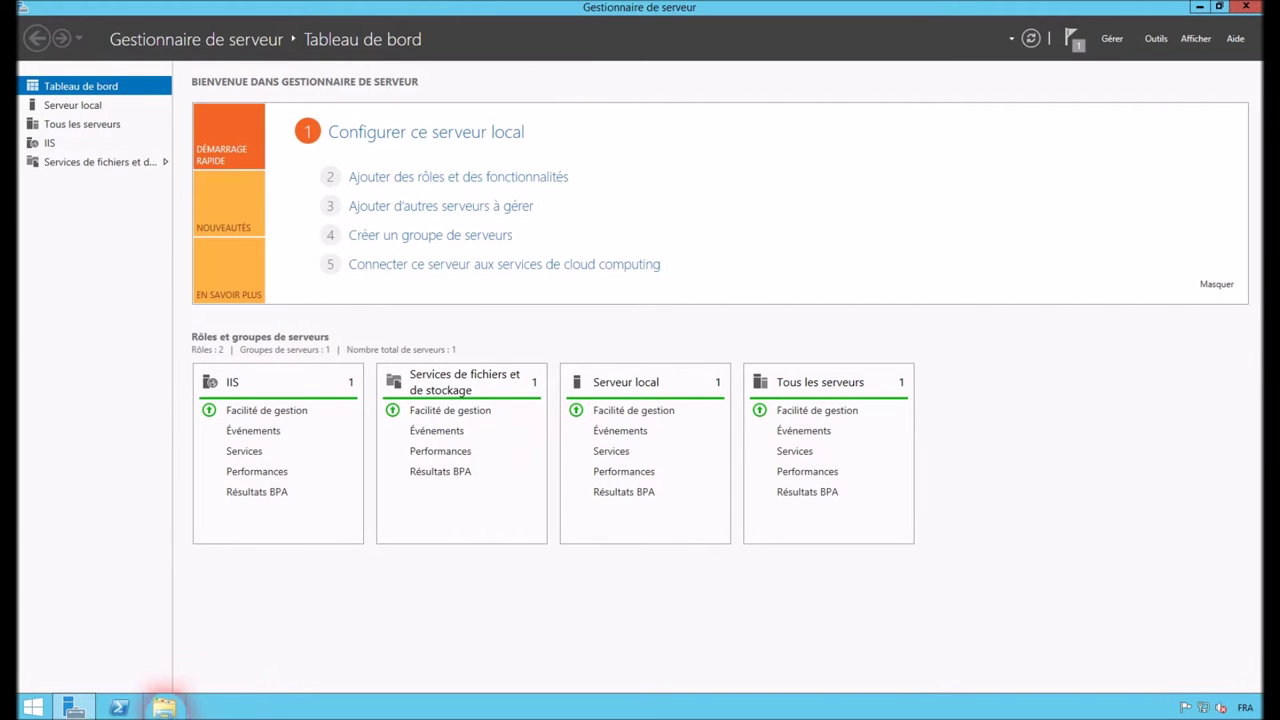
# - Run wpilauncher from C:\sources and allow it through UAC
pyautogui.click(555, 615)
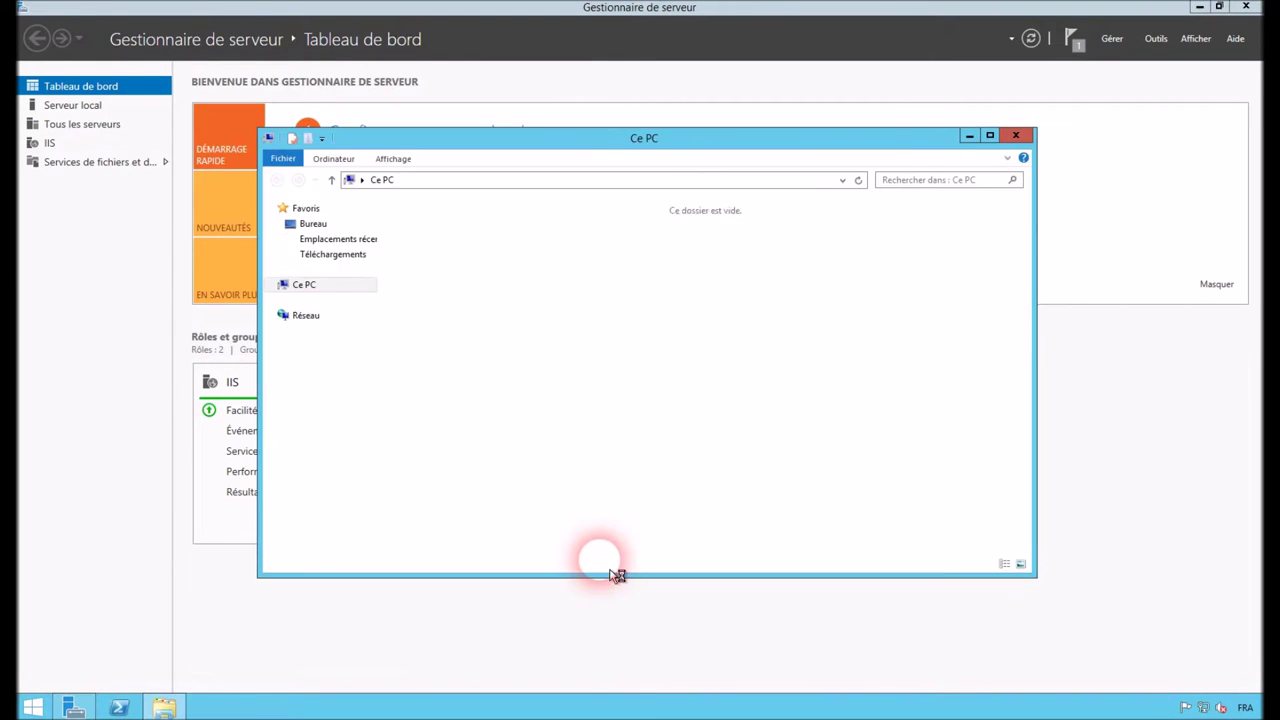
pyautogui.doubleClick(651, 364)
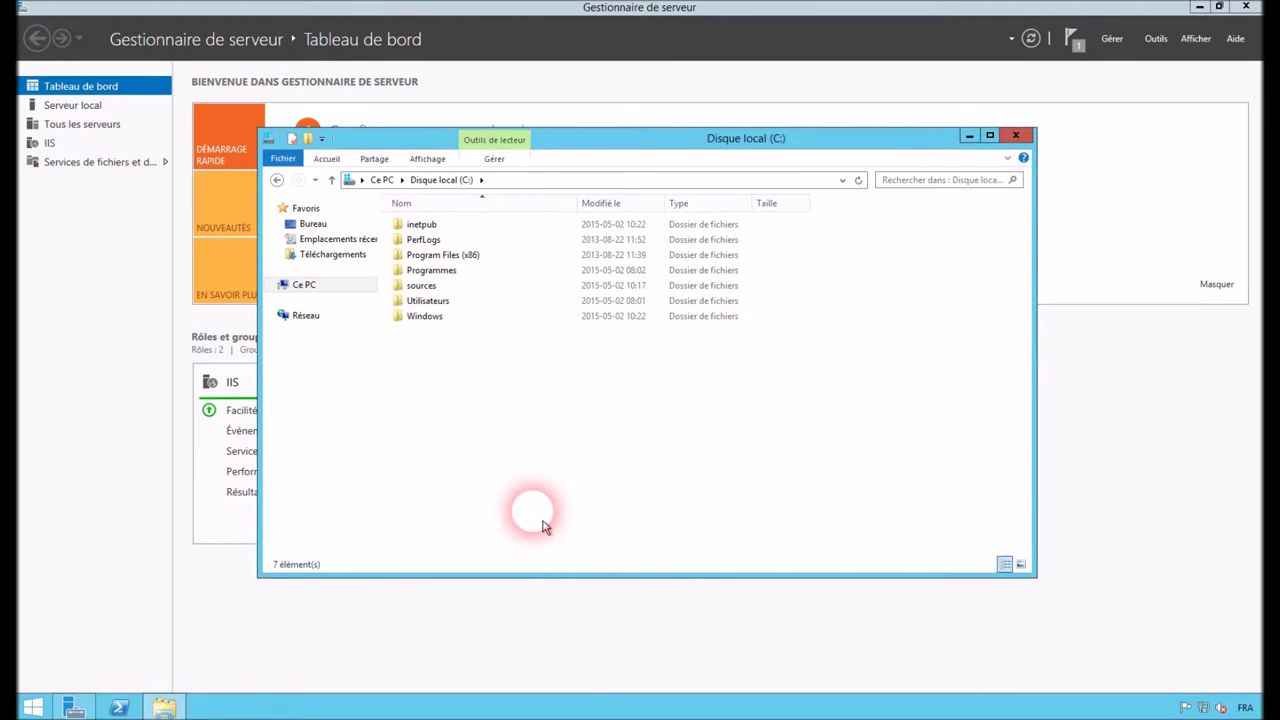
pyautogui.click(430, 287)
pyautogui.doubleClick(425, 287)
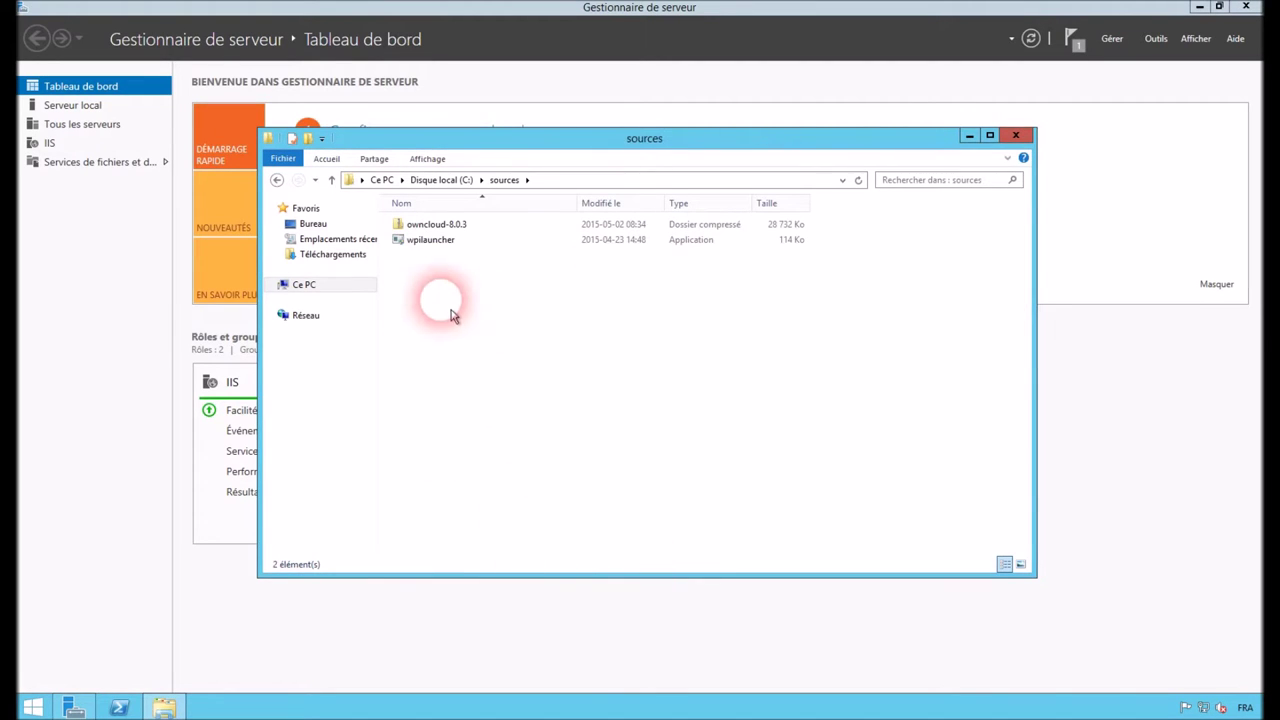
pyautogui.click(438, 243)
pyautogui.doubleClick(441, 250)
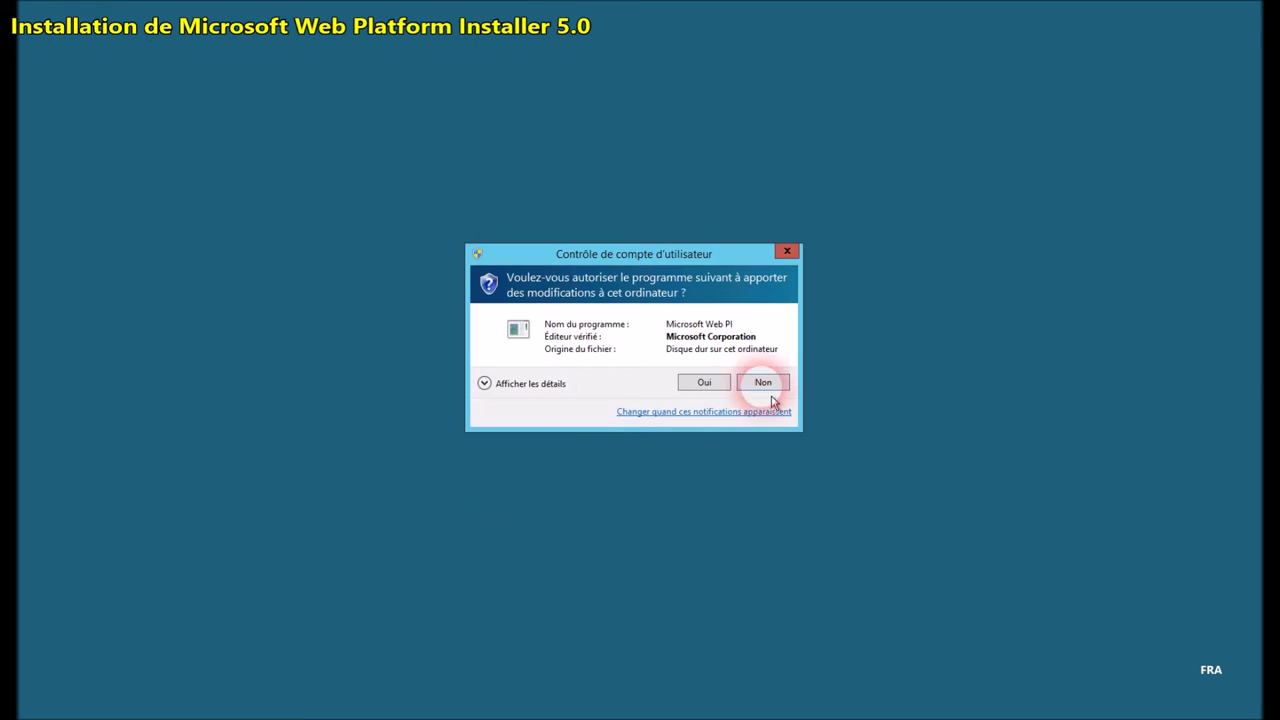
pyautogui.click(713, 380)
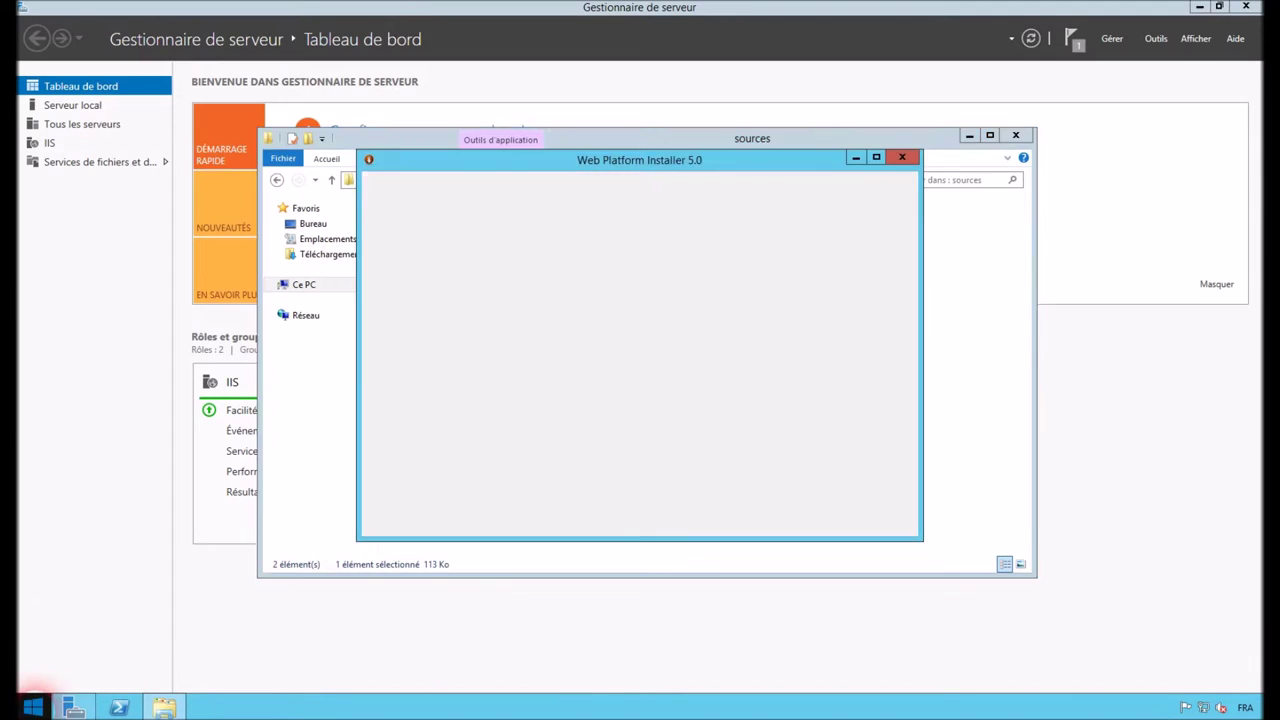
# - Launch Microsoft Web Platform Installer from the Start screen's Applications list, allowing UAC
pyautogui.click(32, 707)
pyautogui.click(113, 675)
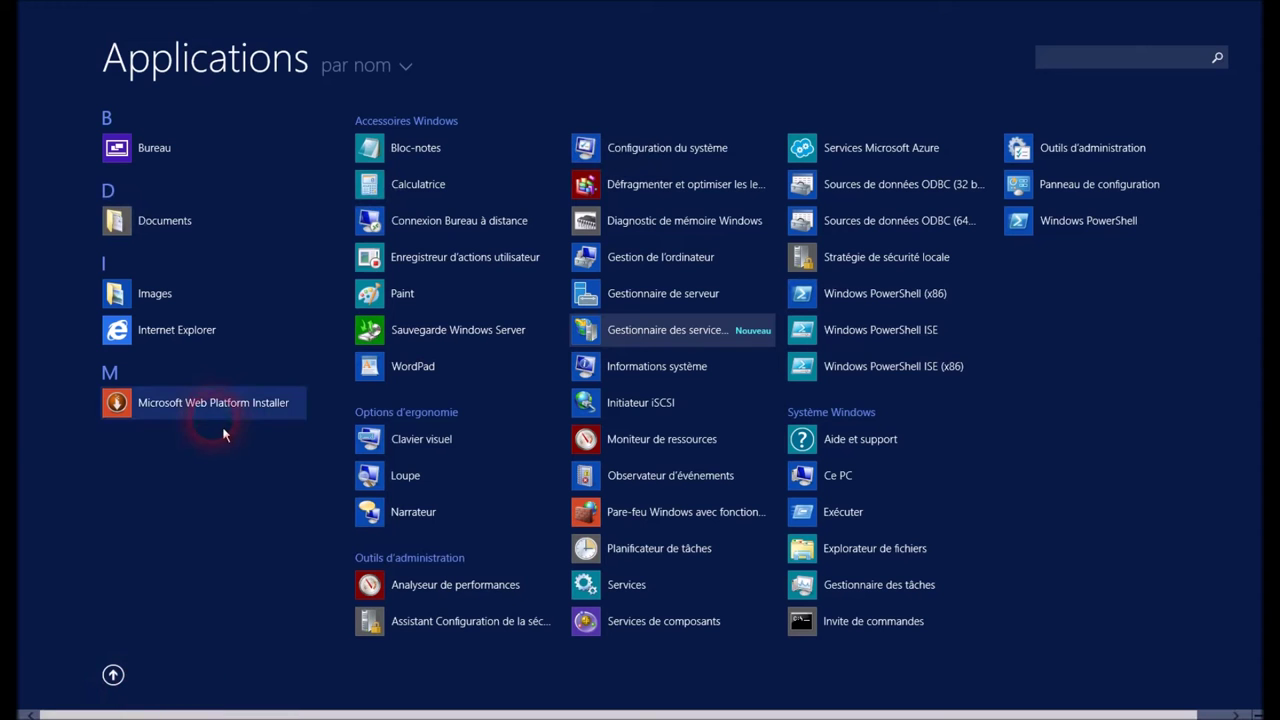
pyautogui.click(225, 426)
pyautogui.click(730, 393)
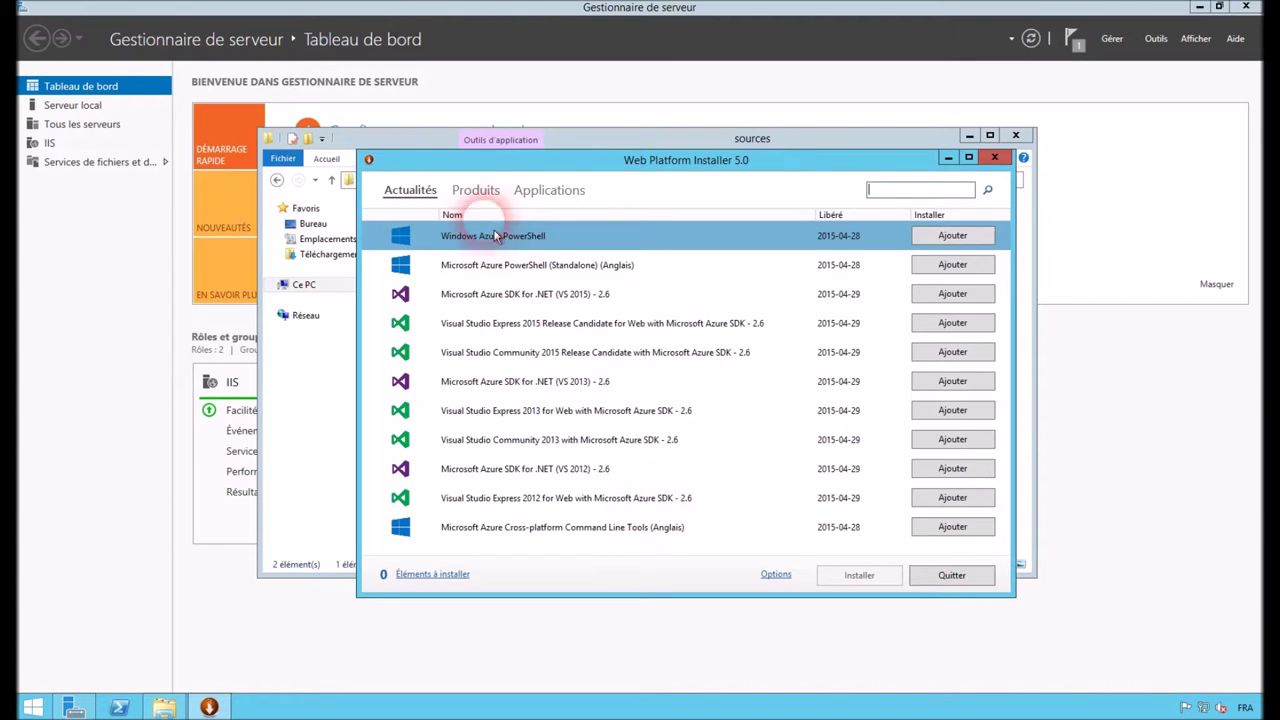
# - In Produits > Serveur, queue the recommended hosting configuration, Redirection HTTP, CGI, ISAPI extensions and filters, SSI and logging tools
pyautogui.click(476, 190)
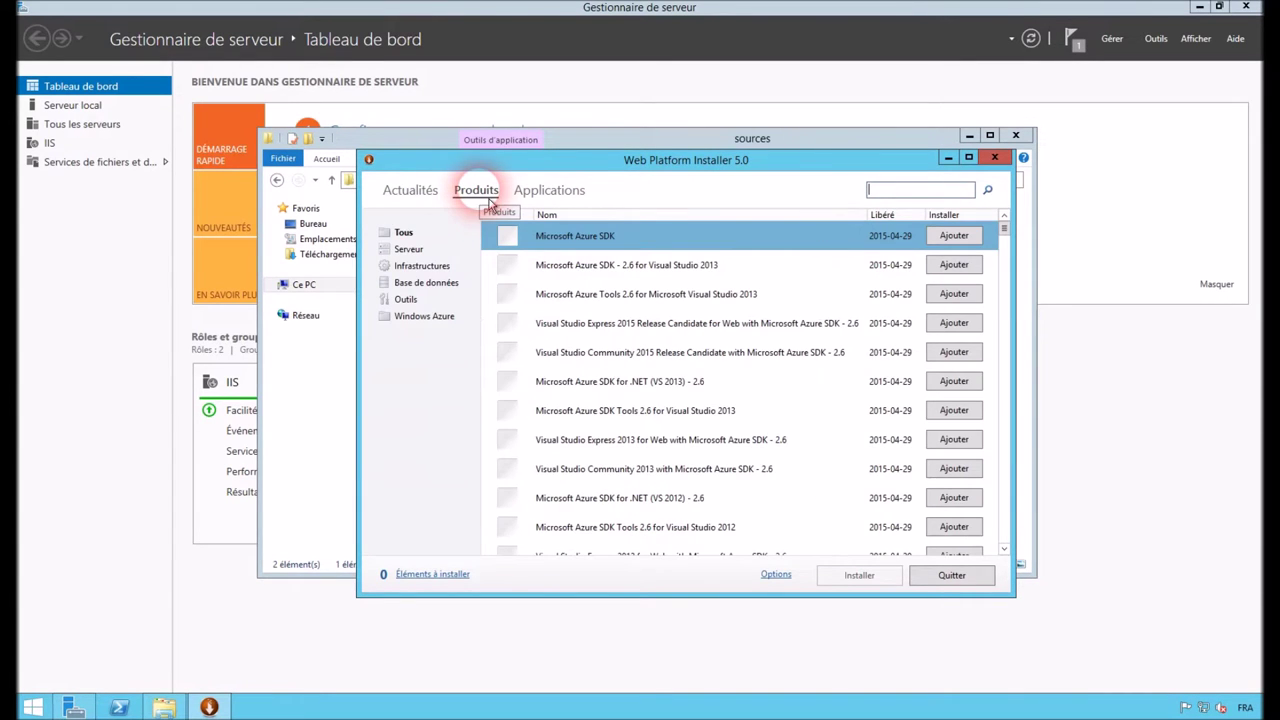
pyautogui.click(408, 249)
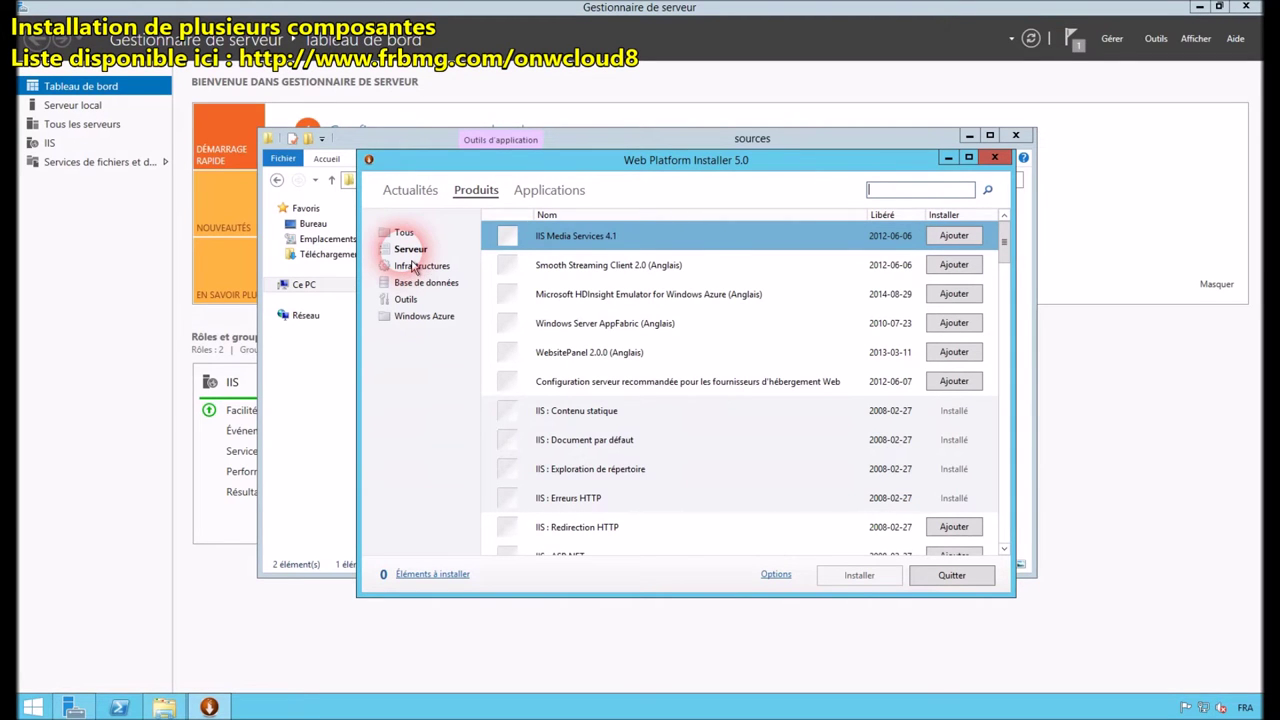
pyautogui.click(953, 391)
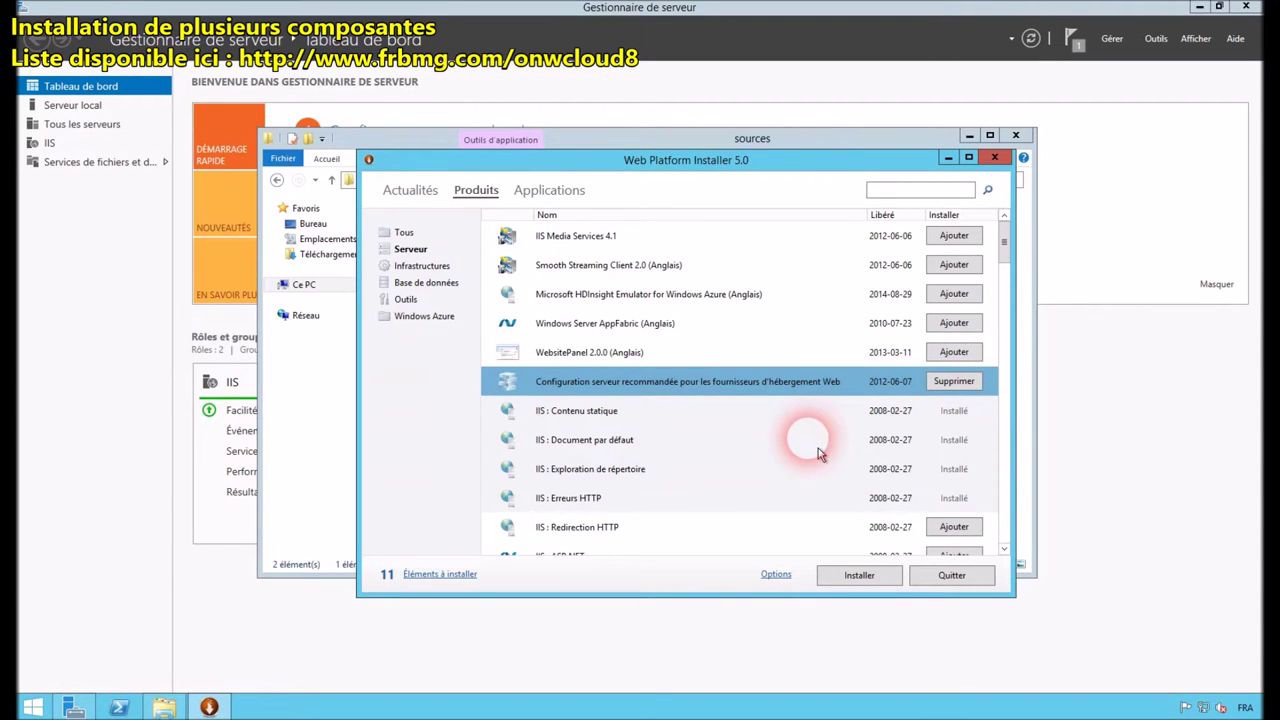
pyautogui.click(975, 546)
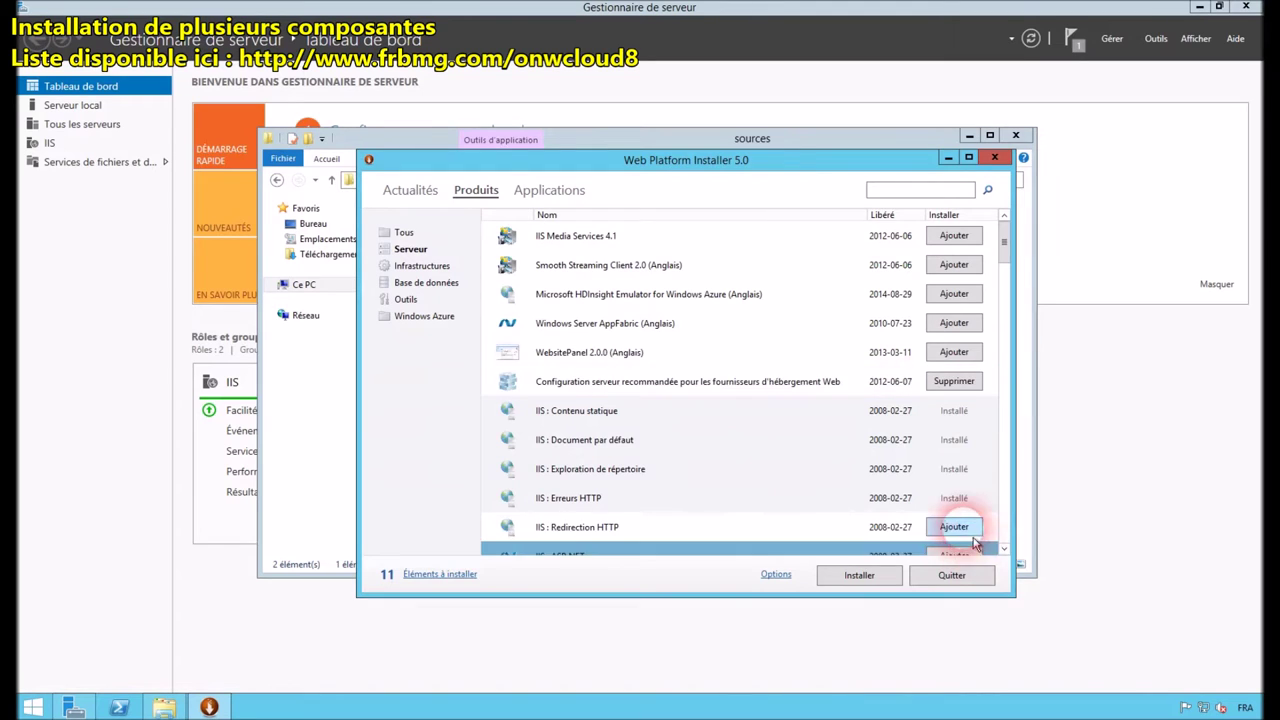
pyautogui.click(1004, 549)
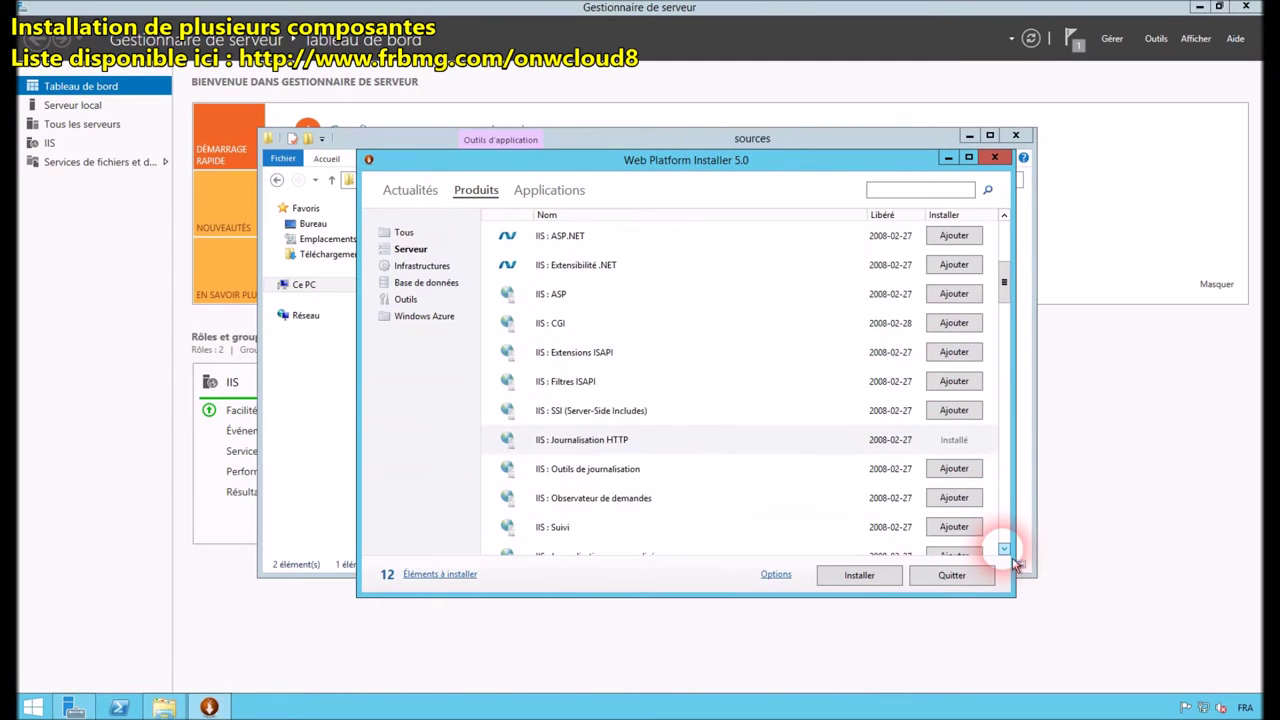
pyautogui.click(955, 325)
pyautogui.click(963, 358)
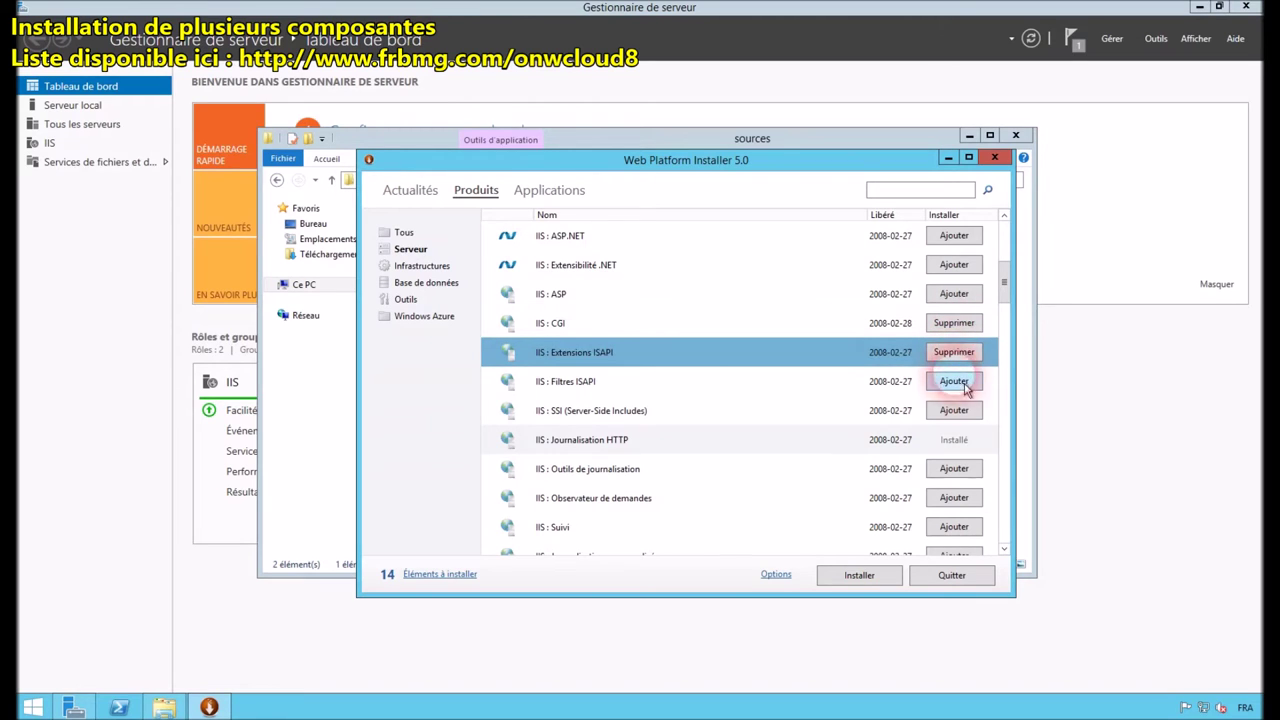
pyautogui.click(960, 383)
pyautogui.click(964, 409)
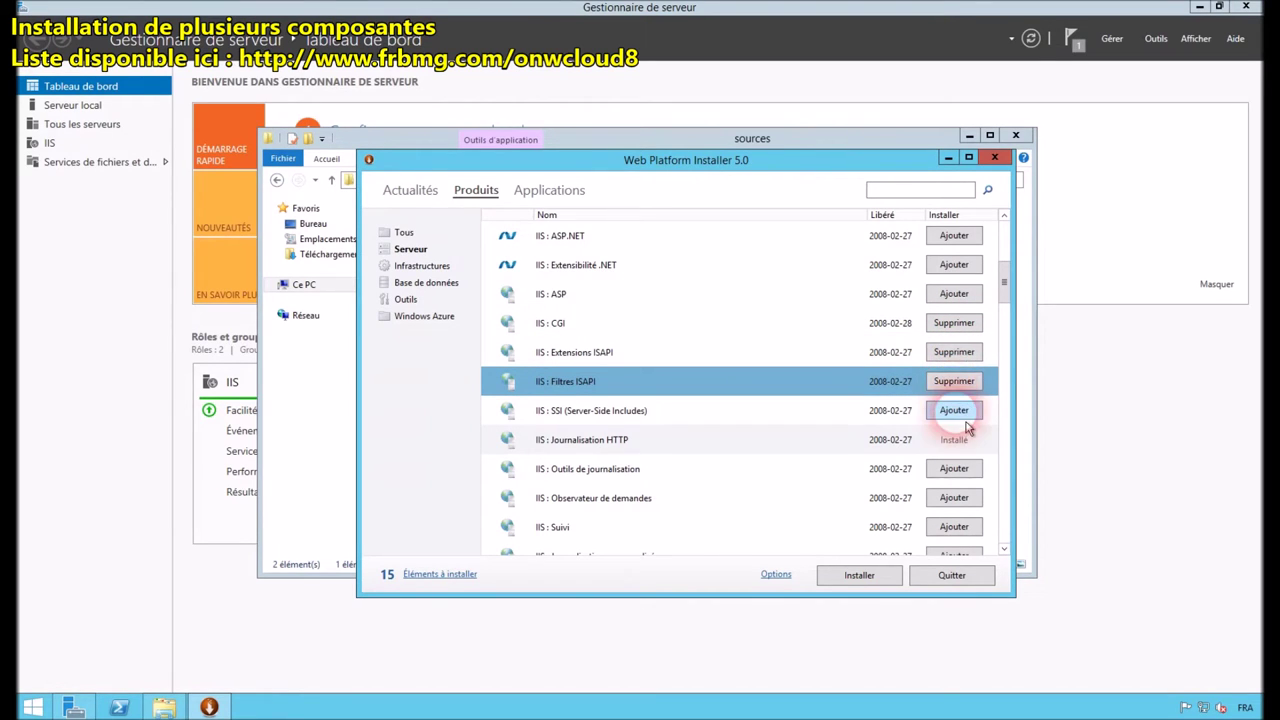
pyautogui.click(960, 469)
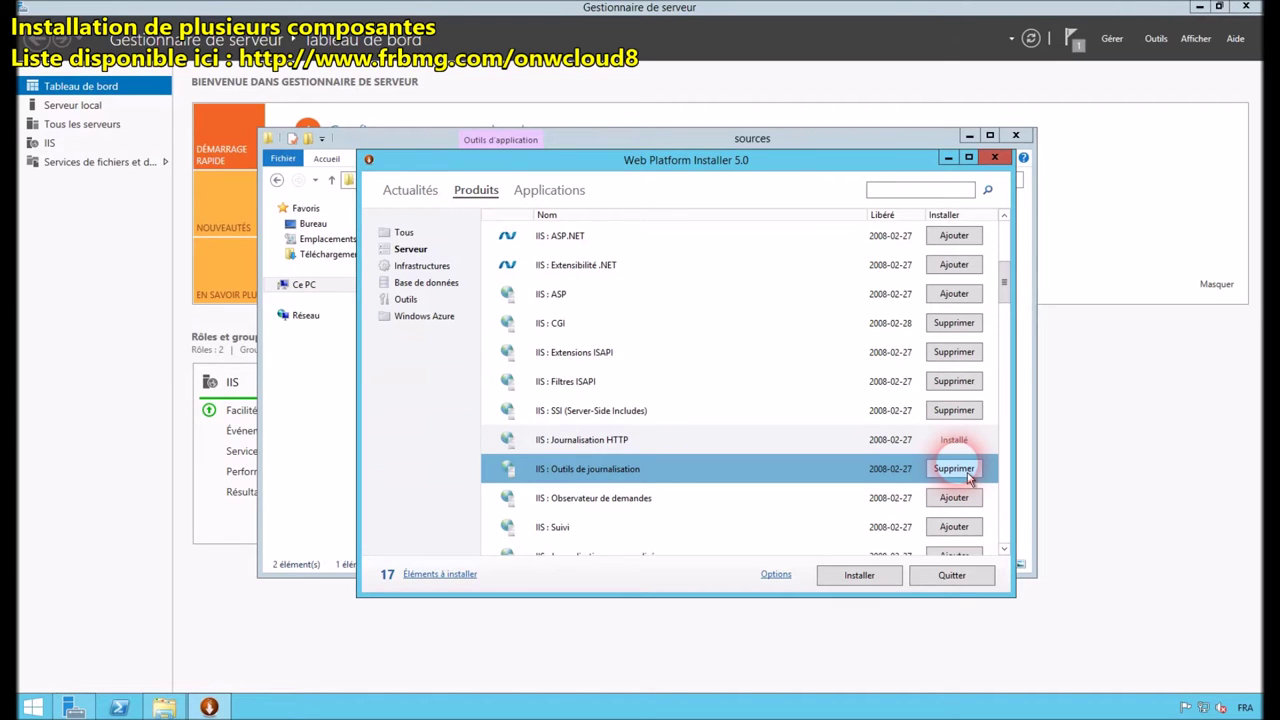
# - Queue IIS Observateur de demandes, Suivi, Journalisation personnalisée and client certificate mapping authentication
pyautogui.scroll(-5, 1000, 549)
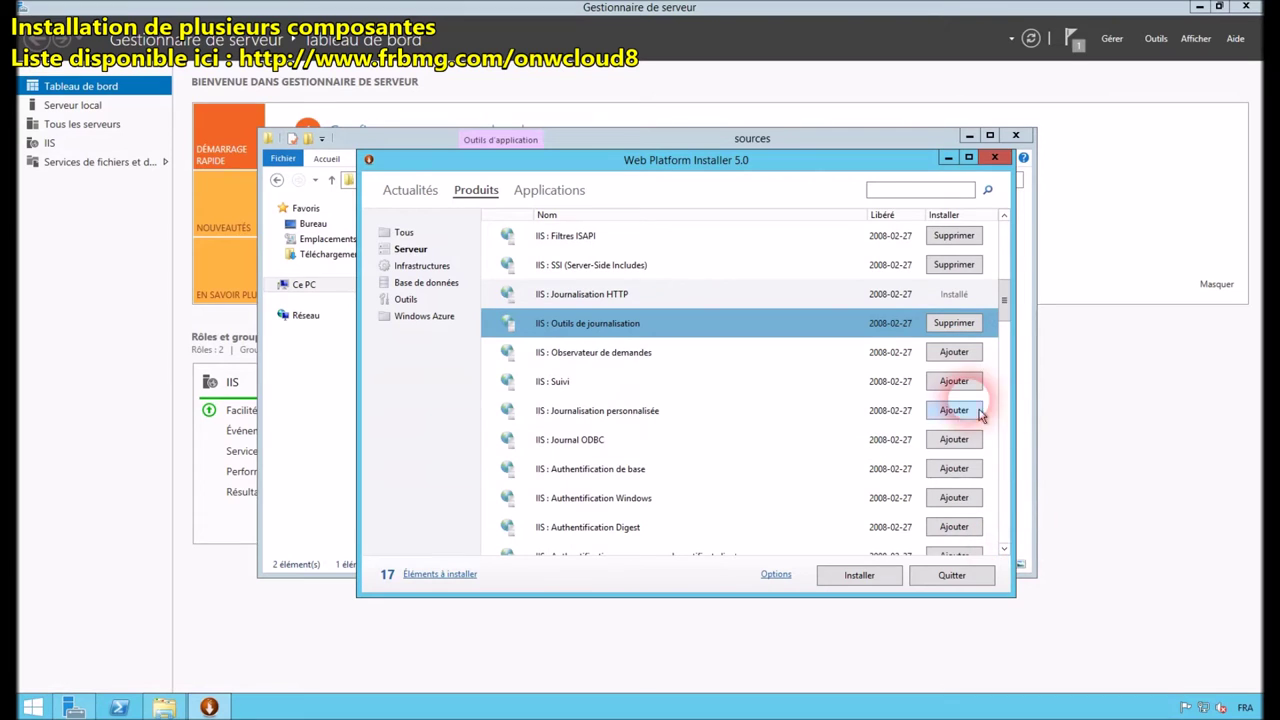
pyautogui.click(960, 385)
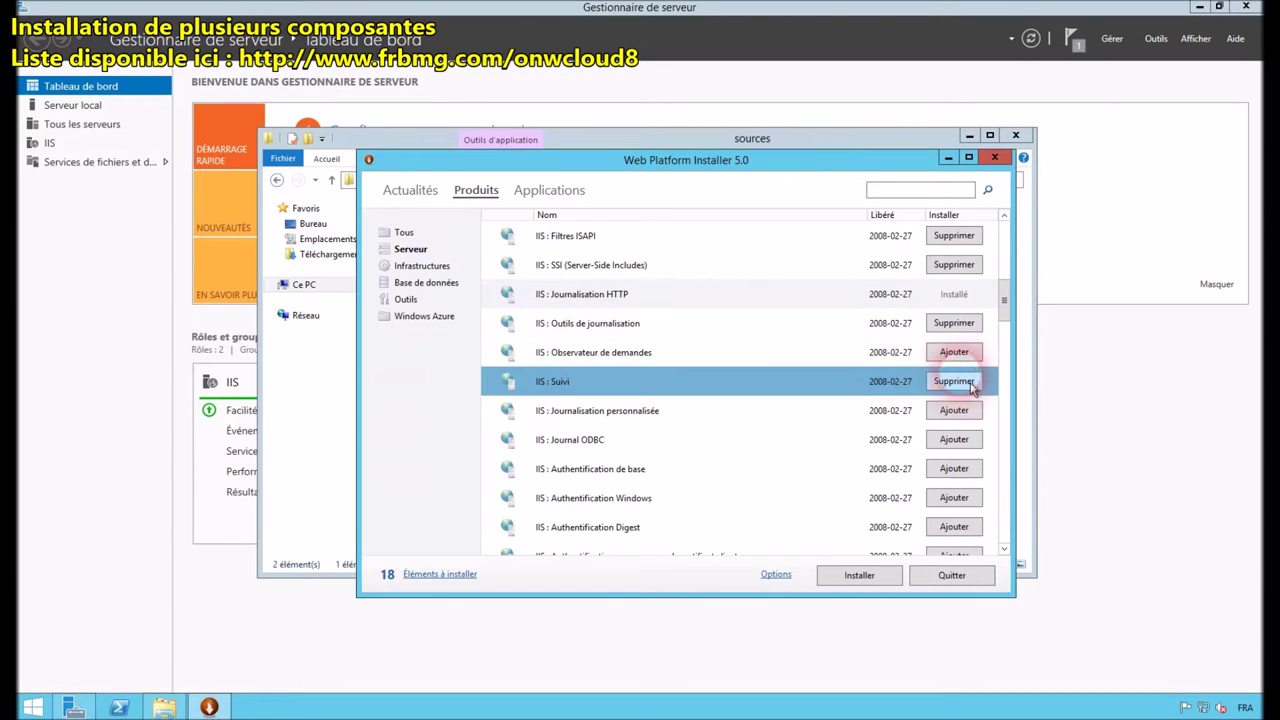
pyautogui.click(958, 354)
pyautogui.click(975, 416)
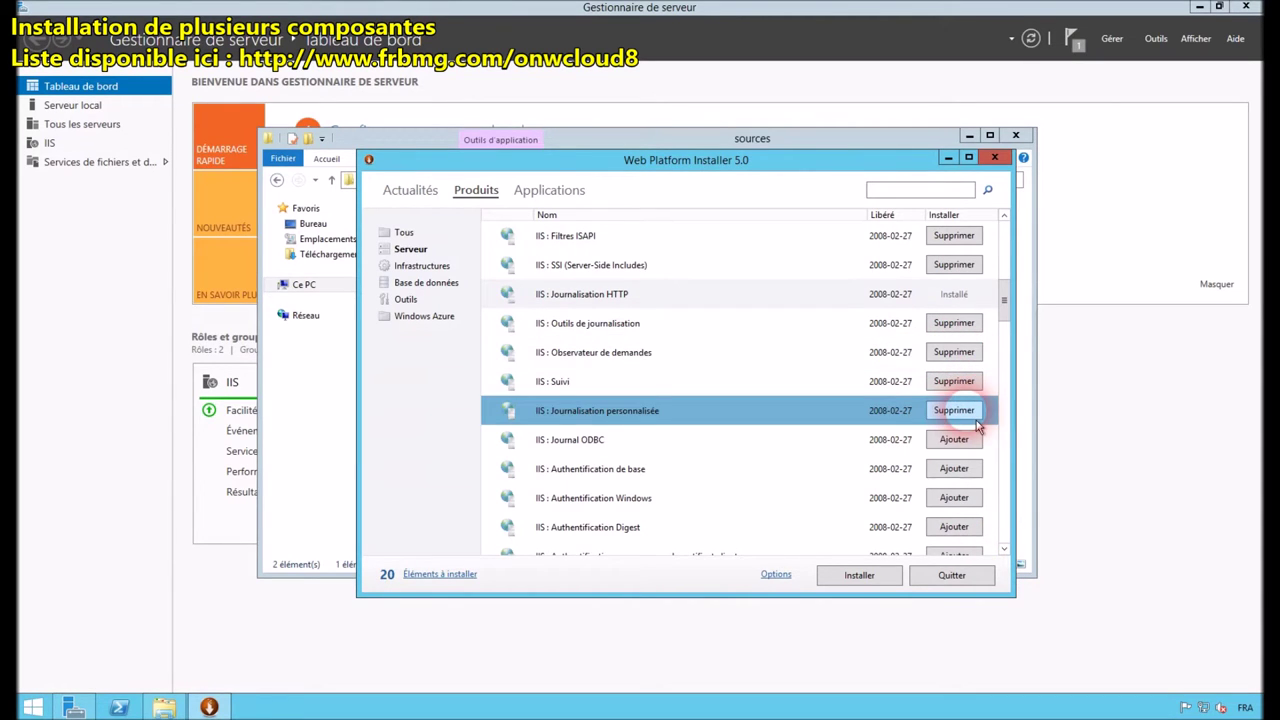
pyautogui.click(1004, 549)
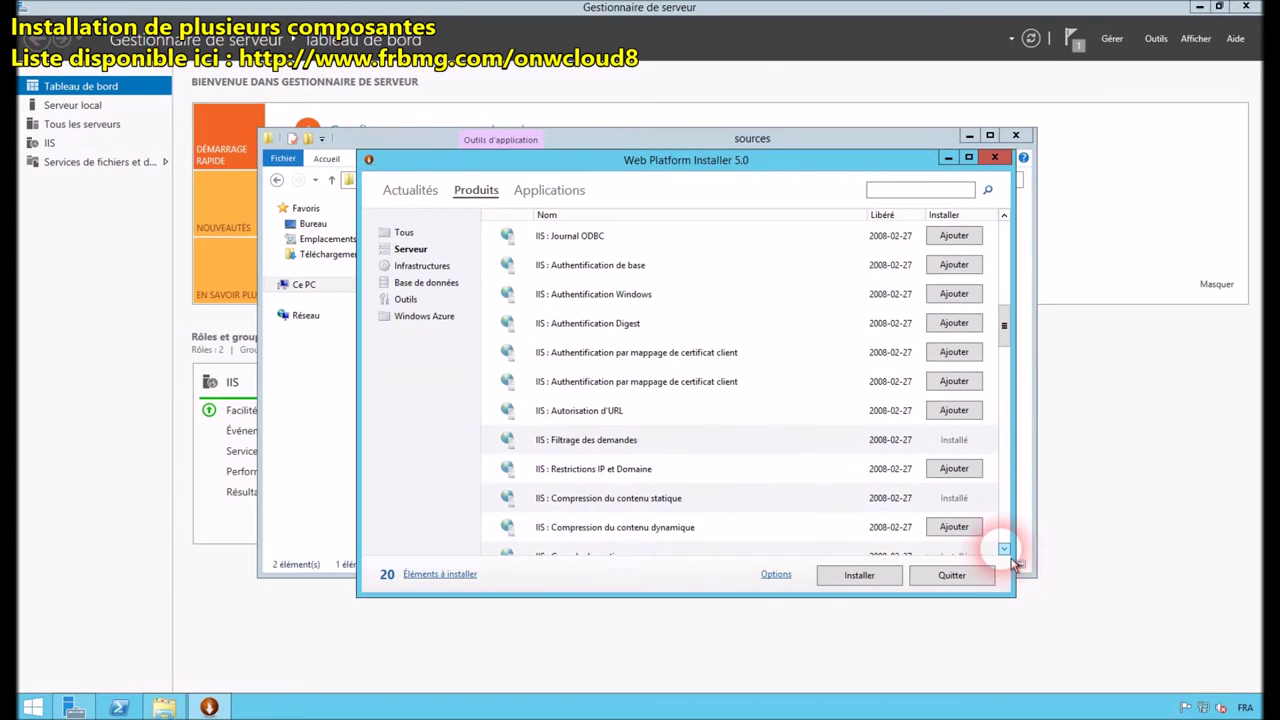
pyautogui.click(957, 323)
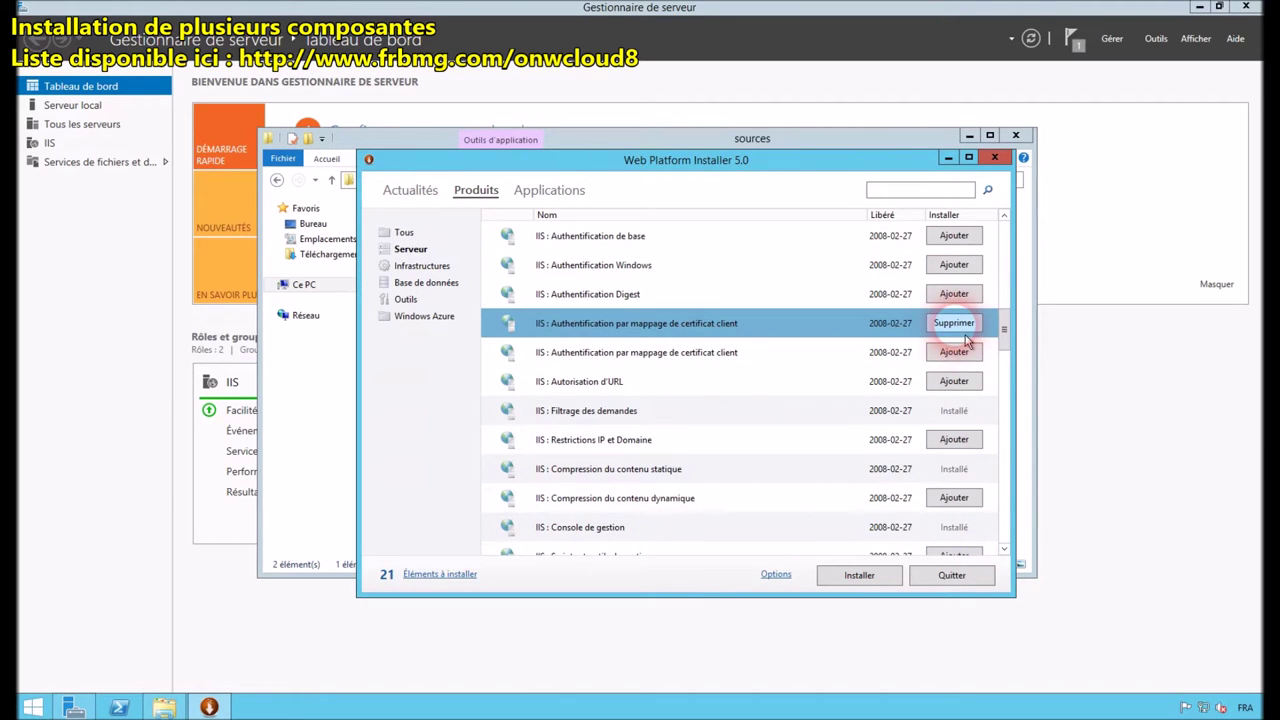
# - Queue IIS Autorisation d'URL, Restrictions IP et Domaine, dynamic compression, management scripts and Service de gestion
pyautogui.click(954, 381)
pyautogui.click(955, 414)
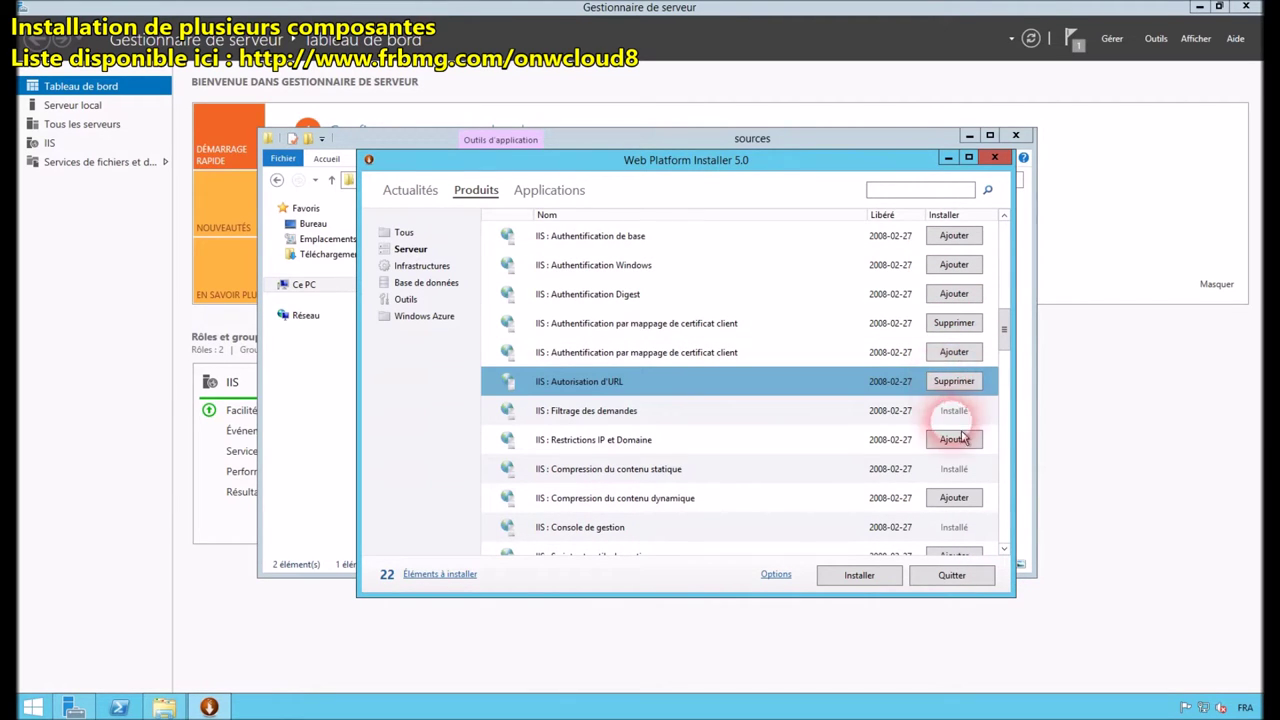
pyautogui.click(955, 440)
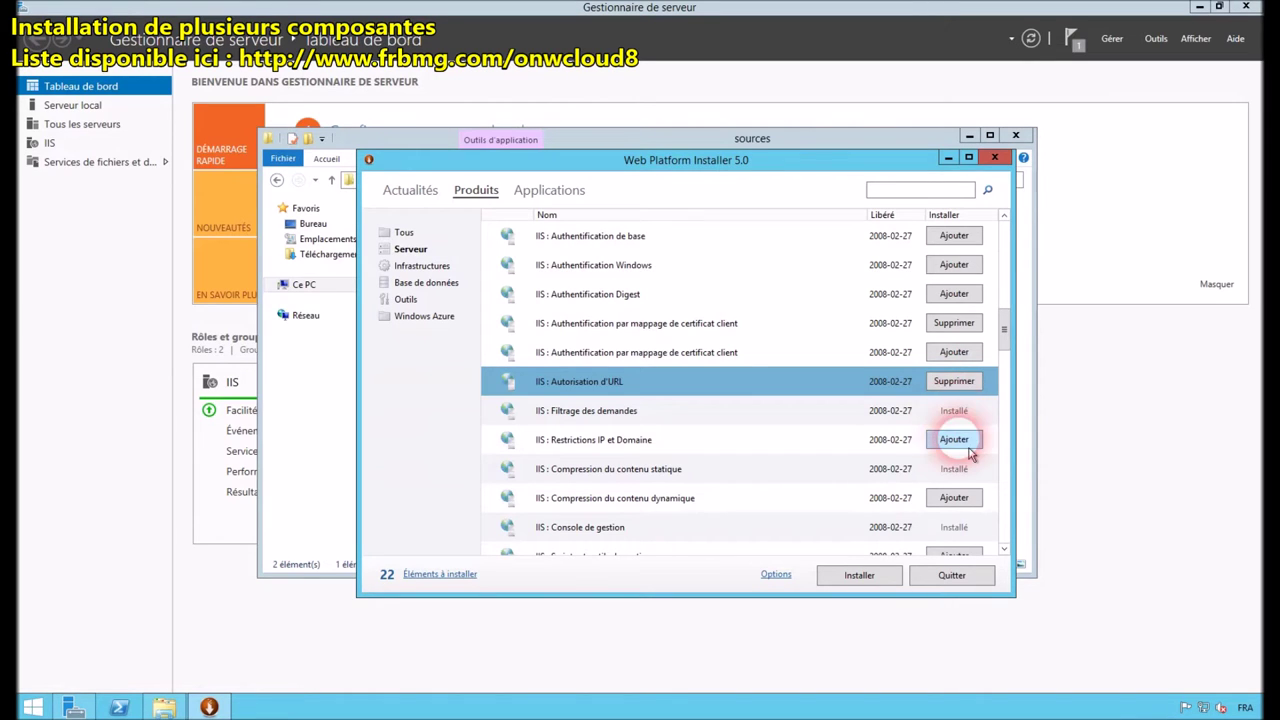
pyautogui.click(954, 497)
pyautogui.click(1004, 549)
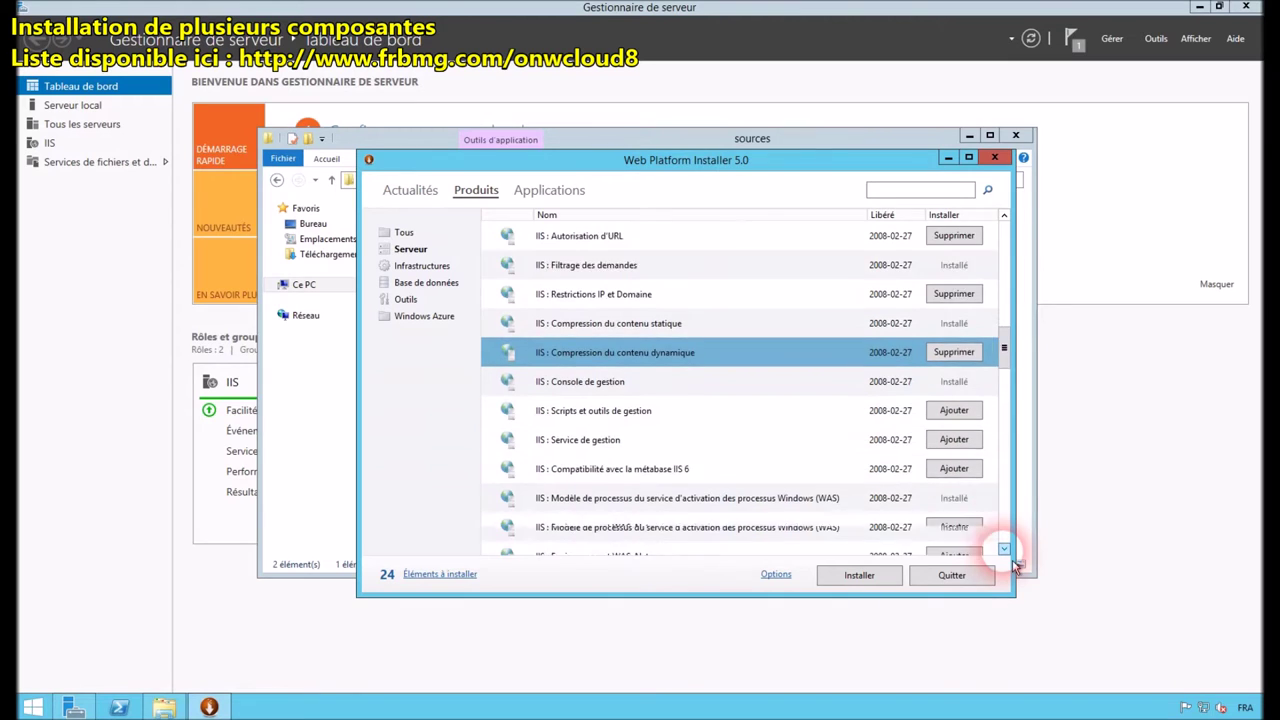
pyautogui.click(971, 366)
pyautogui.click(955, 381)
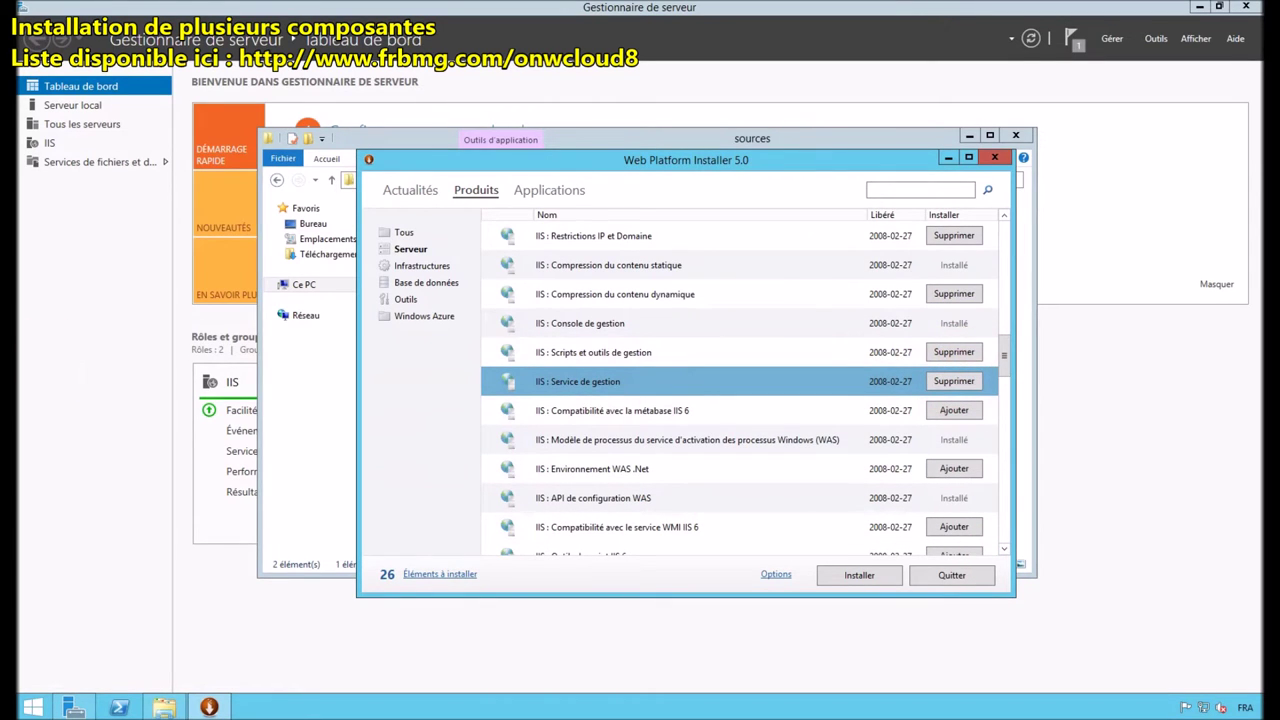
pyautogui.click(422, 265)
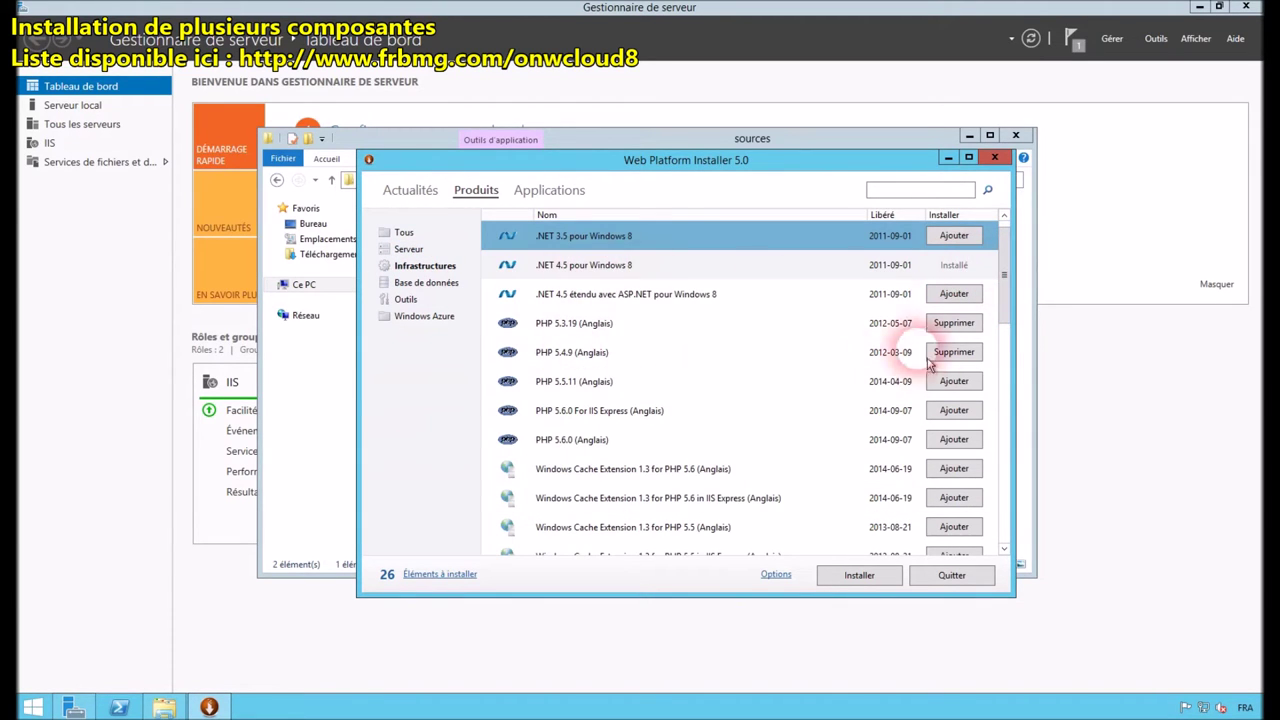
# - Queue MySQL Windows 5.1 from the Base de données packages
pyautogui.click(962, 362)
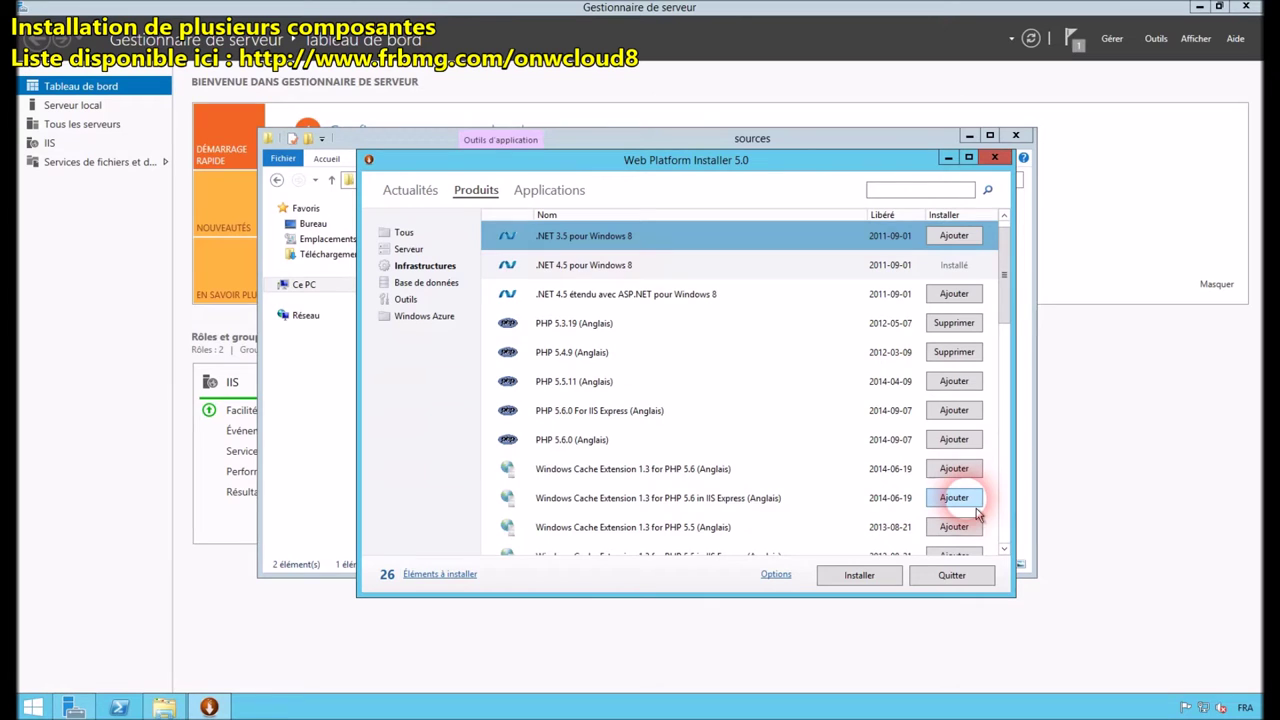
pyautogui.click(1004, 550)
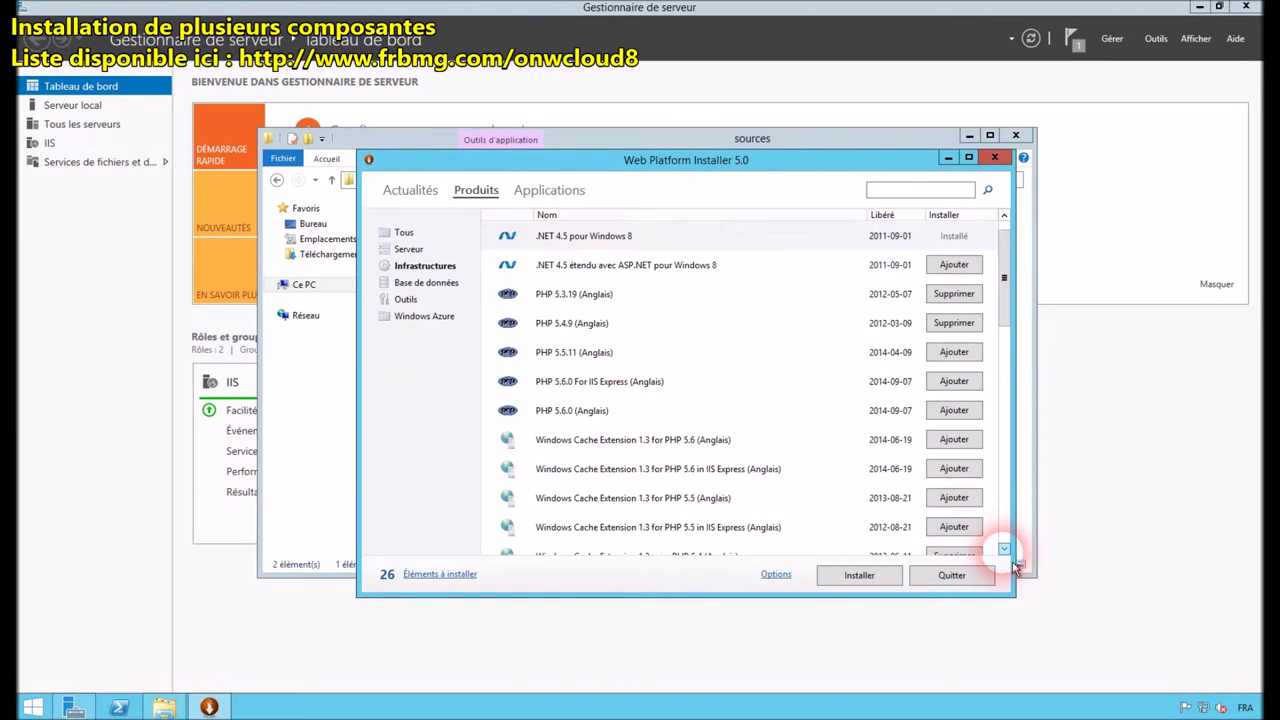
pyautogui.click(1004, 550)
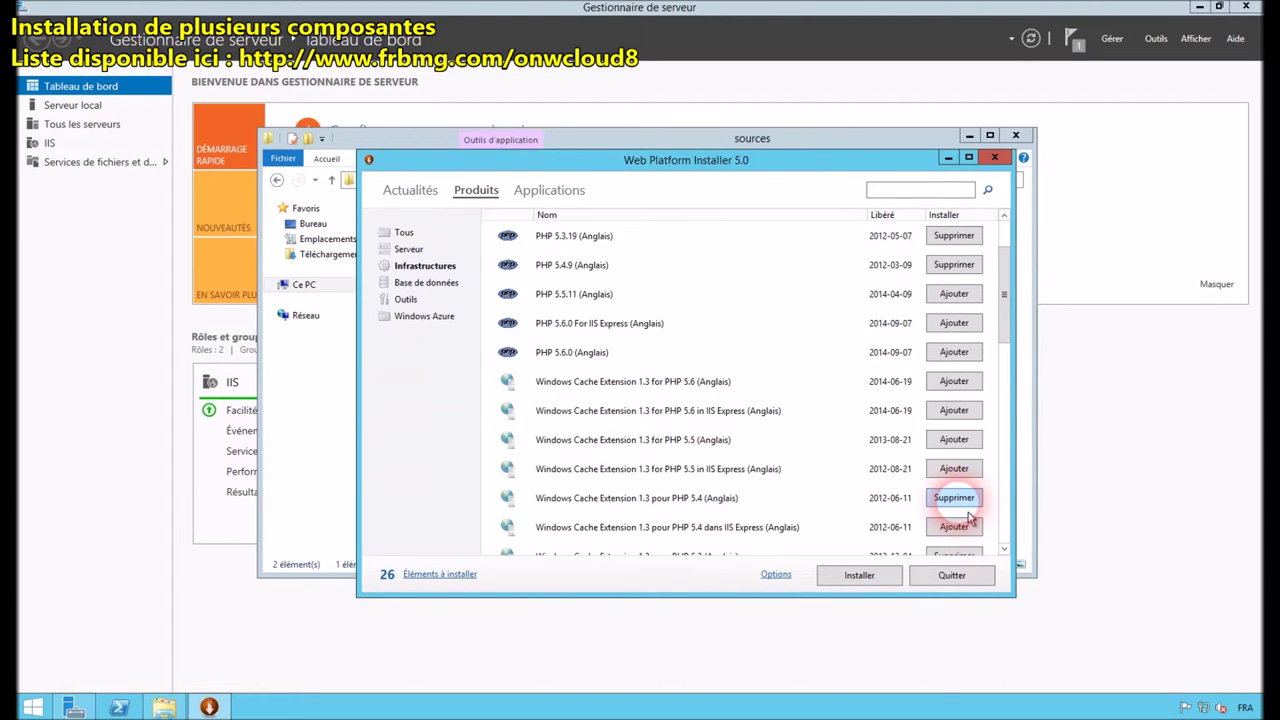
pyautogui.click(428, 282)
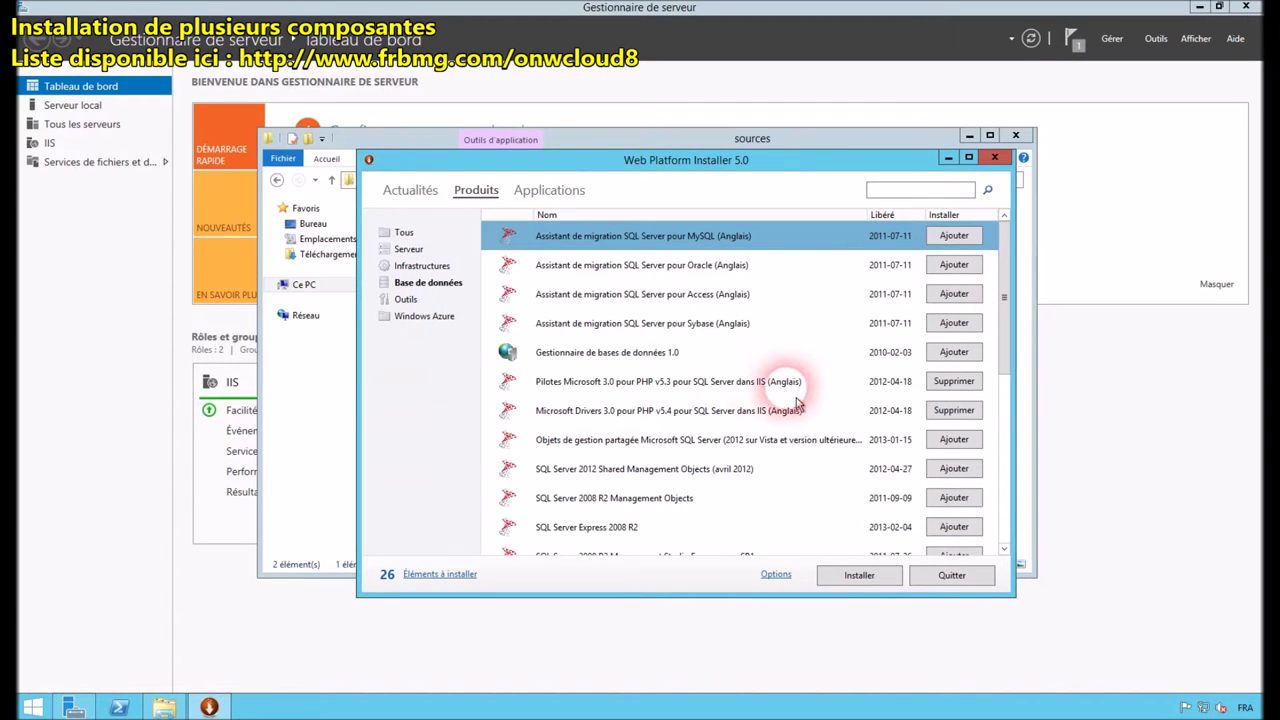
pyautogui.moveTo(1002, 314); pyautogui.dragTo(990, 518)
pyautogui.click(954, 497)
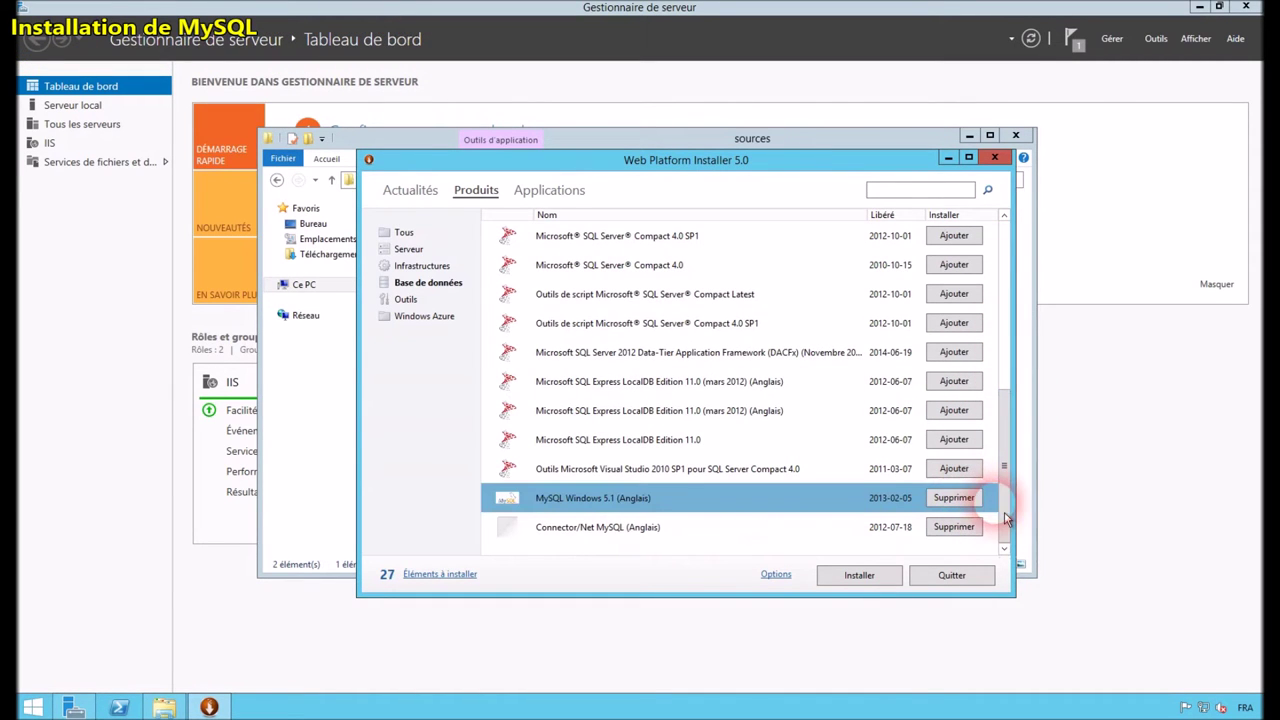
# - Add PHP Manager for IIS from Outils and start installing the 27 queued items
pyautogui.click(406, 299)
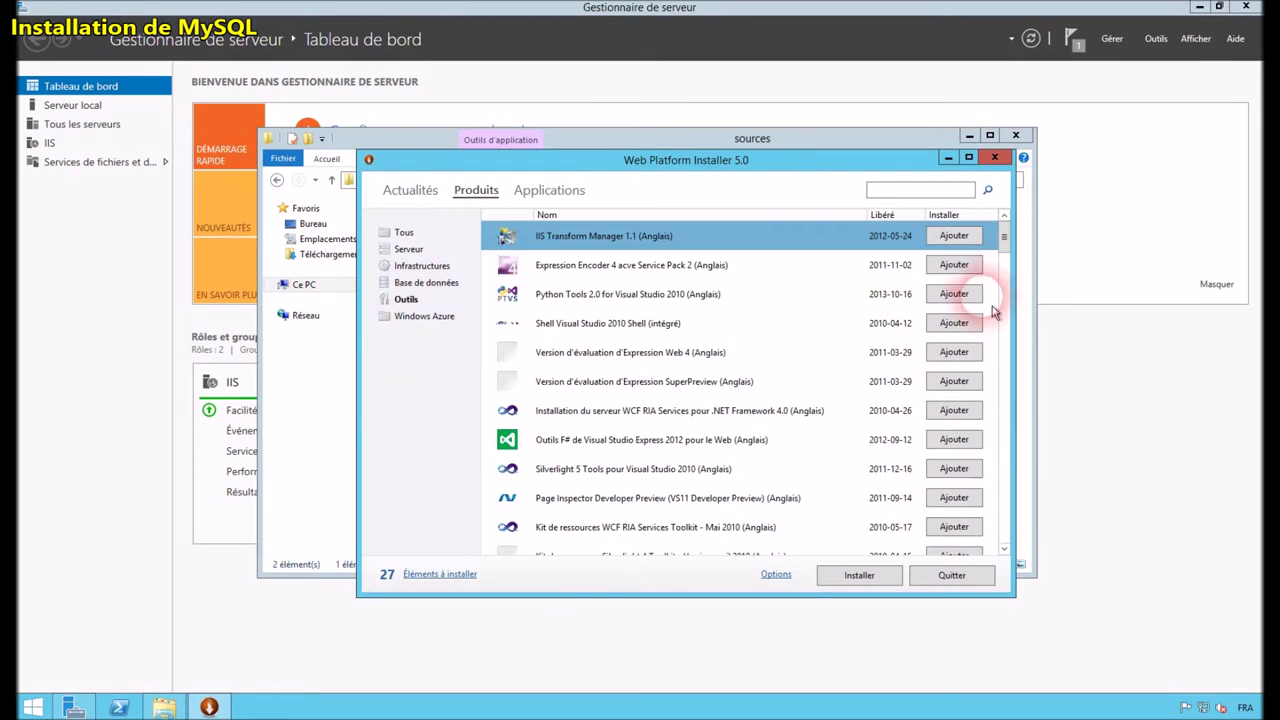
pyautogui.moveTo(1003, 240); pyautogui.dragTo(1000, 214)
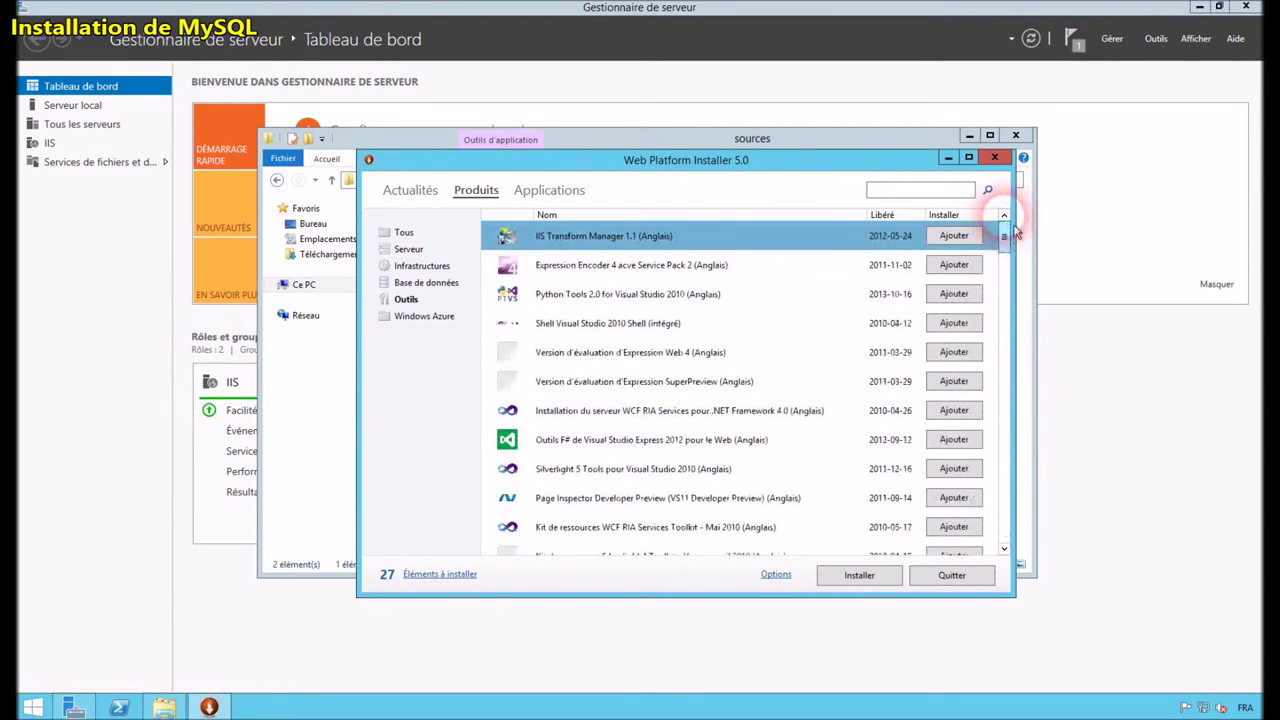
pyautogui.scroll(-1, 851, 352)
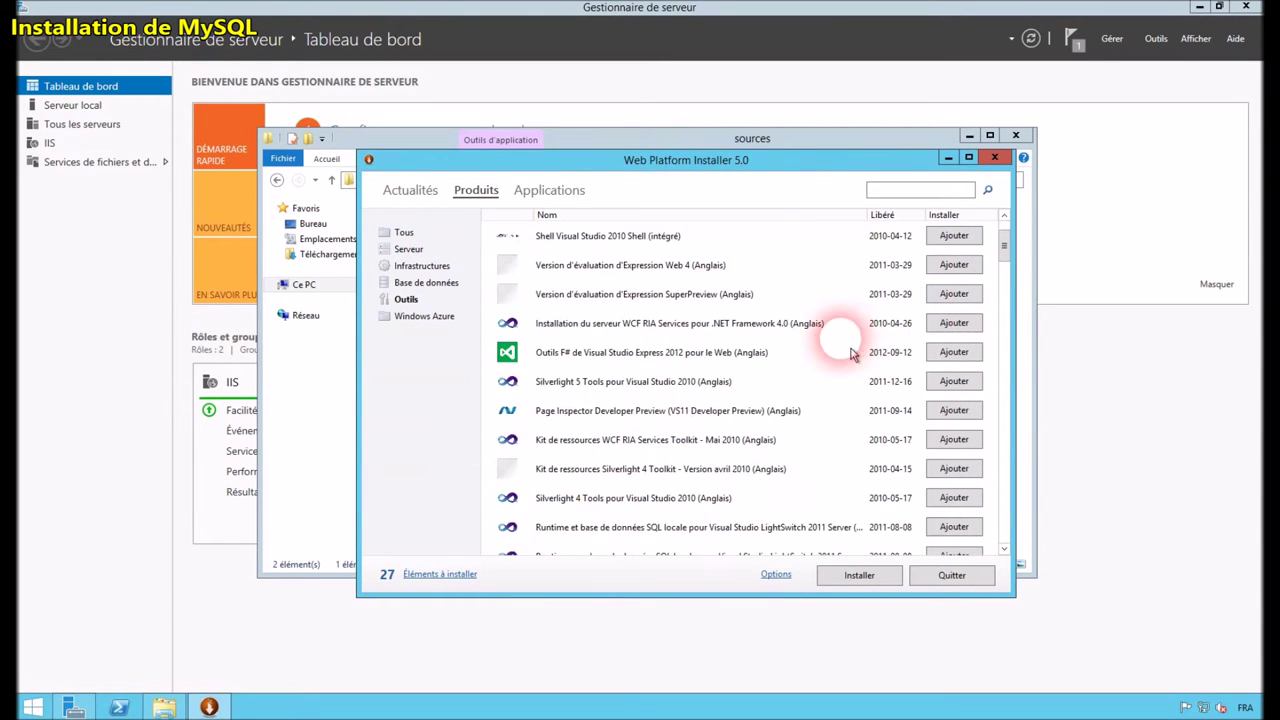
pyautogui.scroll(-1, 851, 352)
pyautogui.moveTo(1003, 250); pyautogui.dragTo(1015, 295)
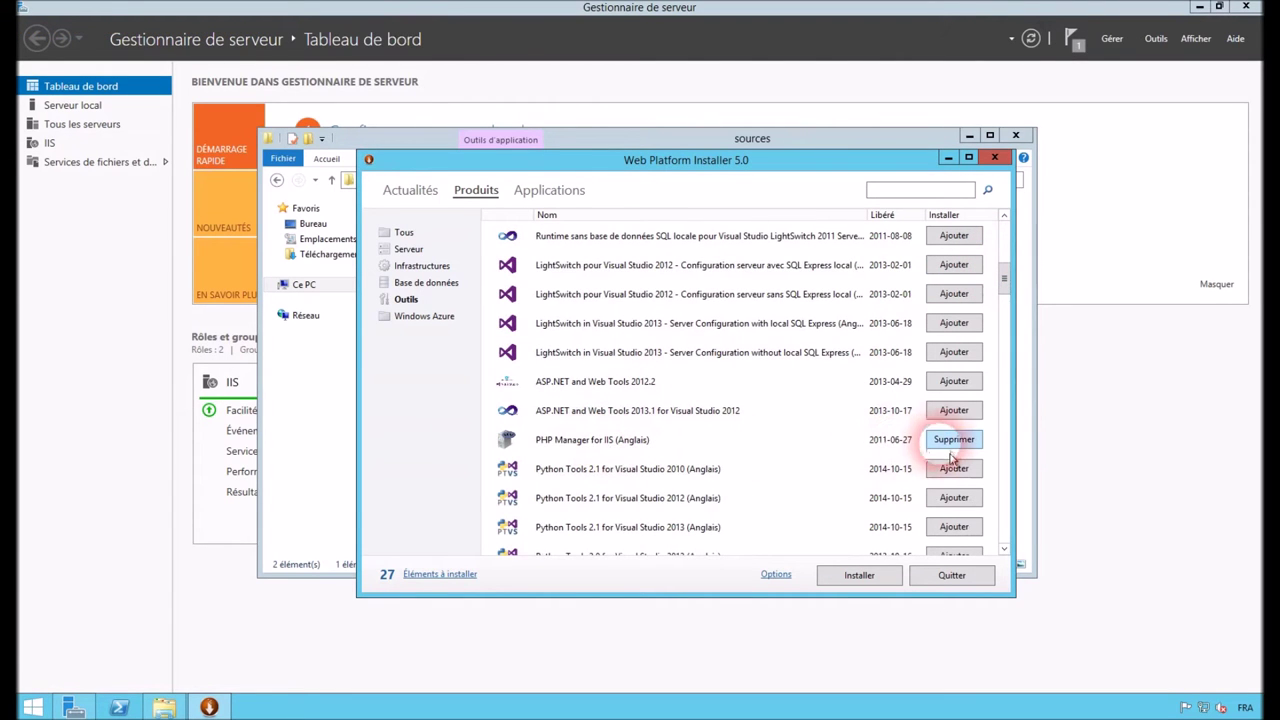
pyautogui.click(858, 576)
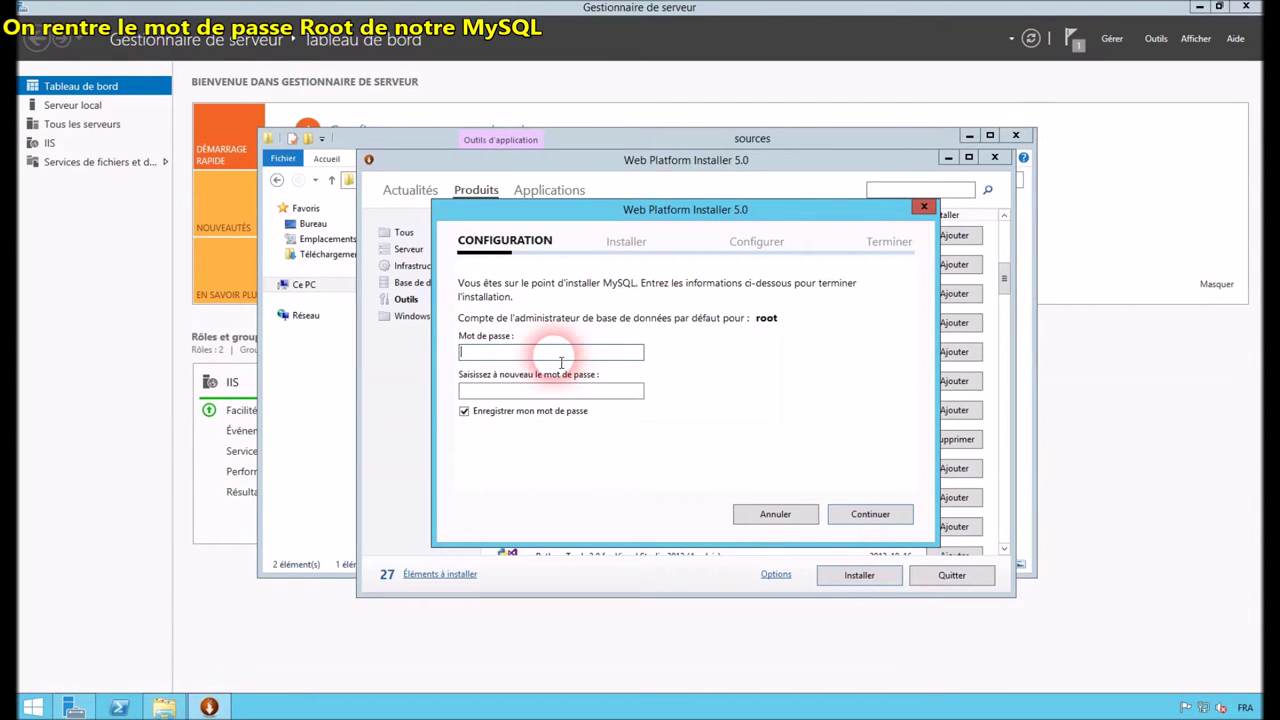
# - Enter the MySQL root password in both password fields and submit with Continuer
pyautogui.write('••')
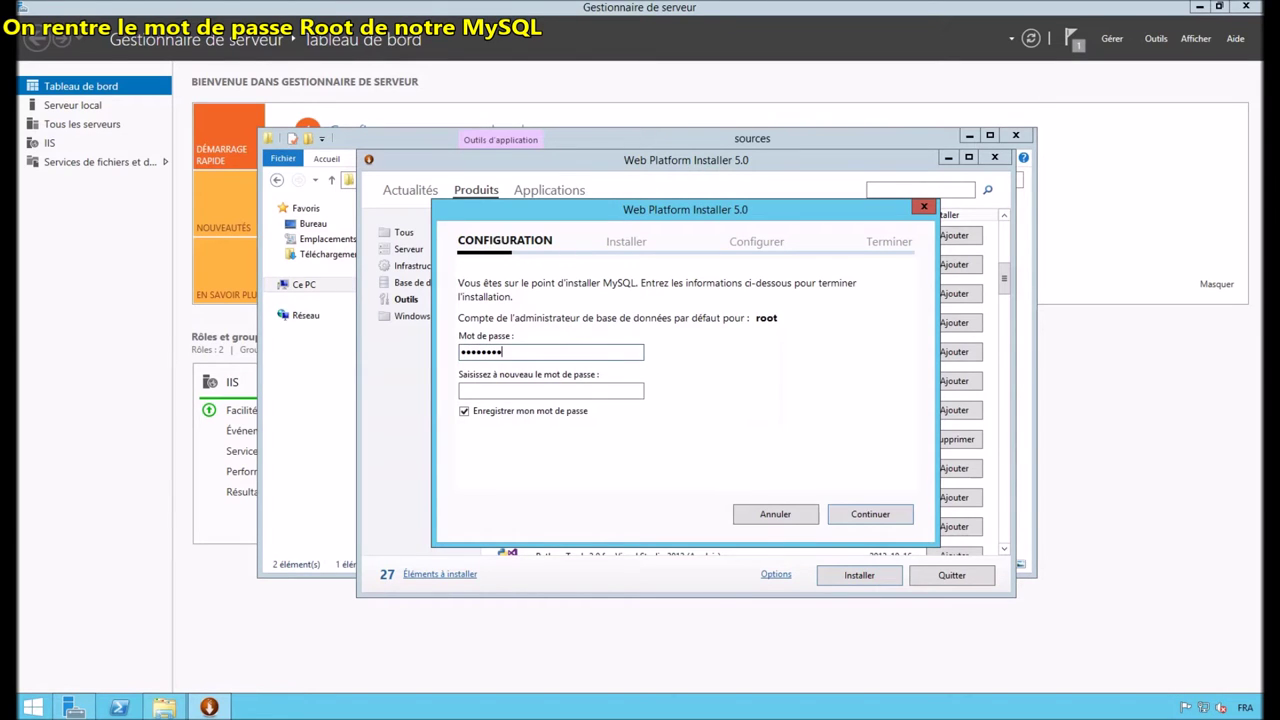
pyautogui.press('Tab')
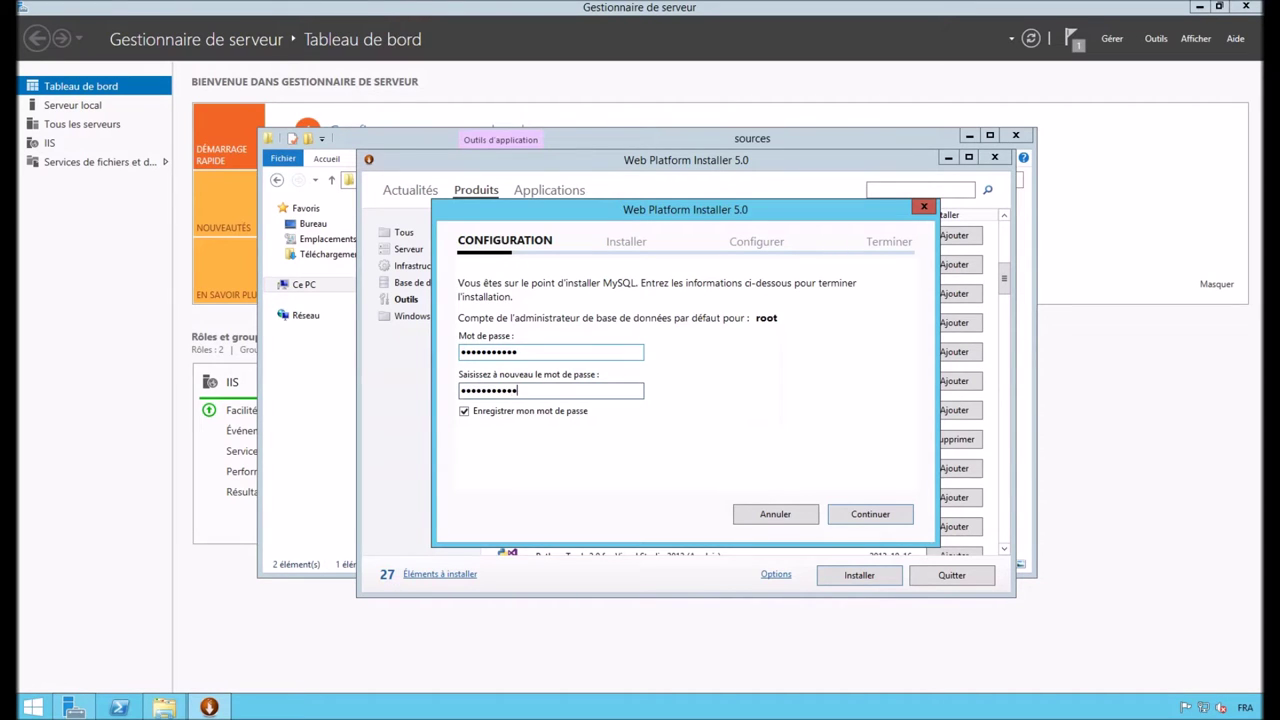
pyautogui.click(870, 514)
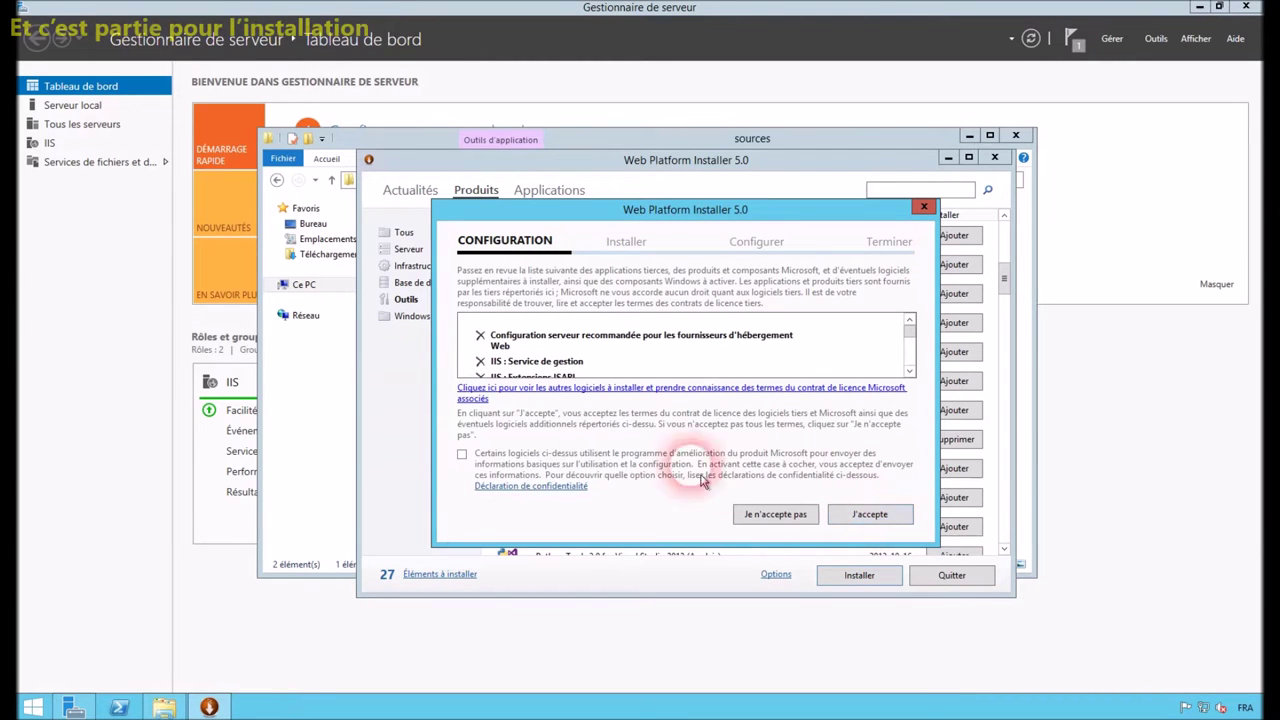
# - Accept the licence terms with J'accepte, then finish with Terminer once installation succeeds
pyautogui.click(870, 514)
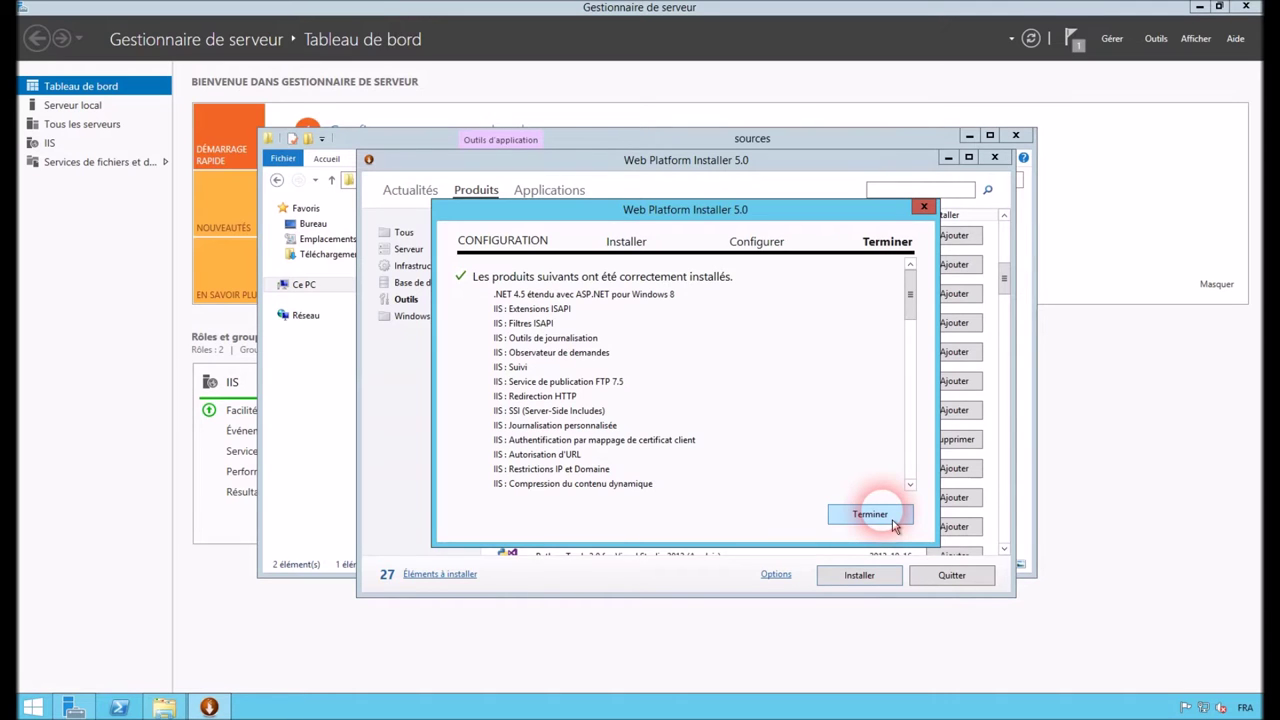
pyautogui.click(894, 526)
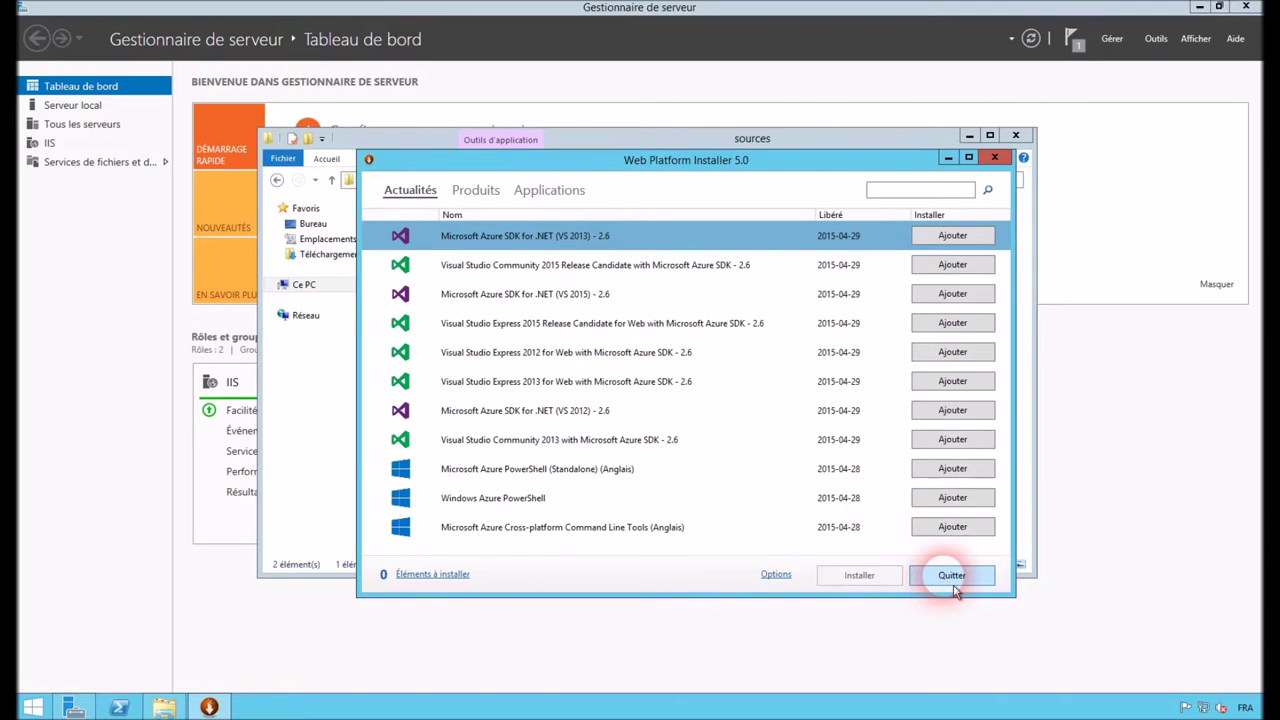
# - Quit Web Platform Installer, close the sources window, and launch IIS Manager from Administrative Tools
pyautogui.click(952, 580)
pyautogui.click(1016, 135)
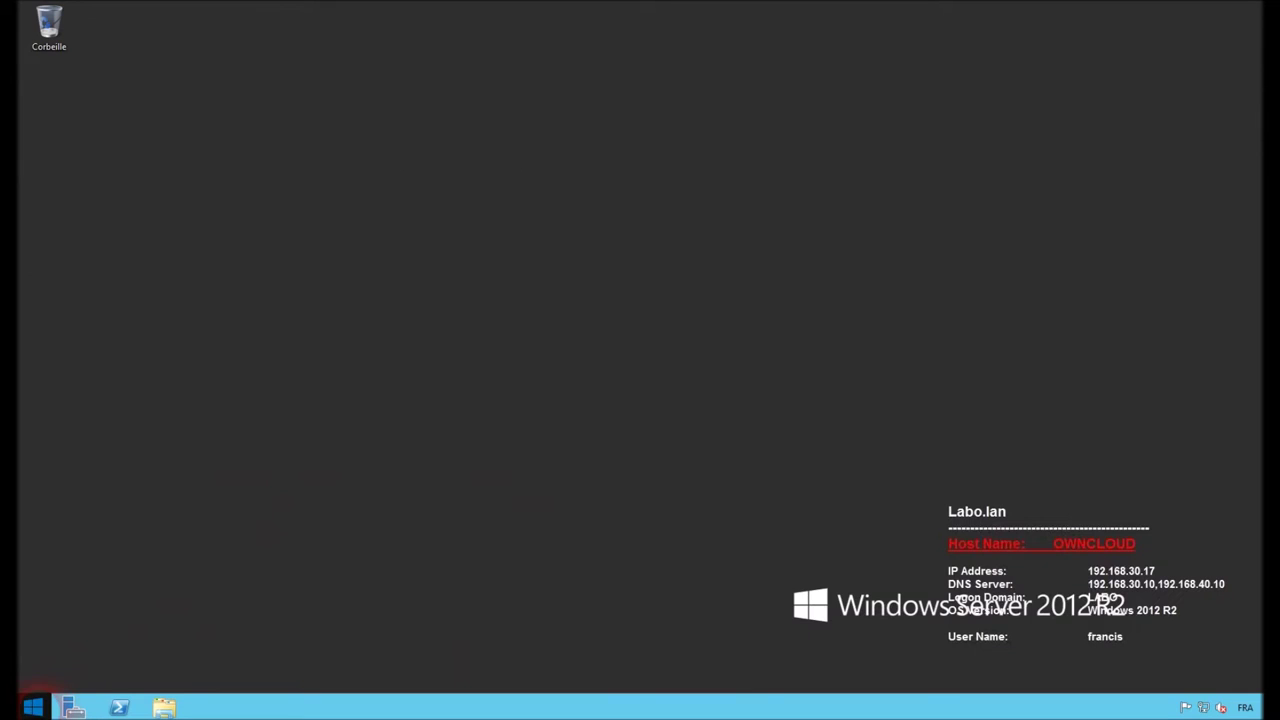
pyautogui.click(32, 707)
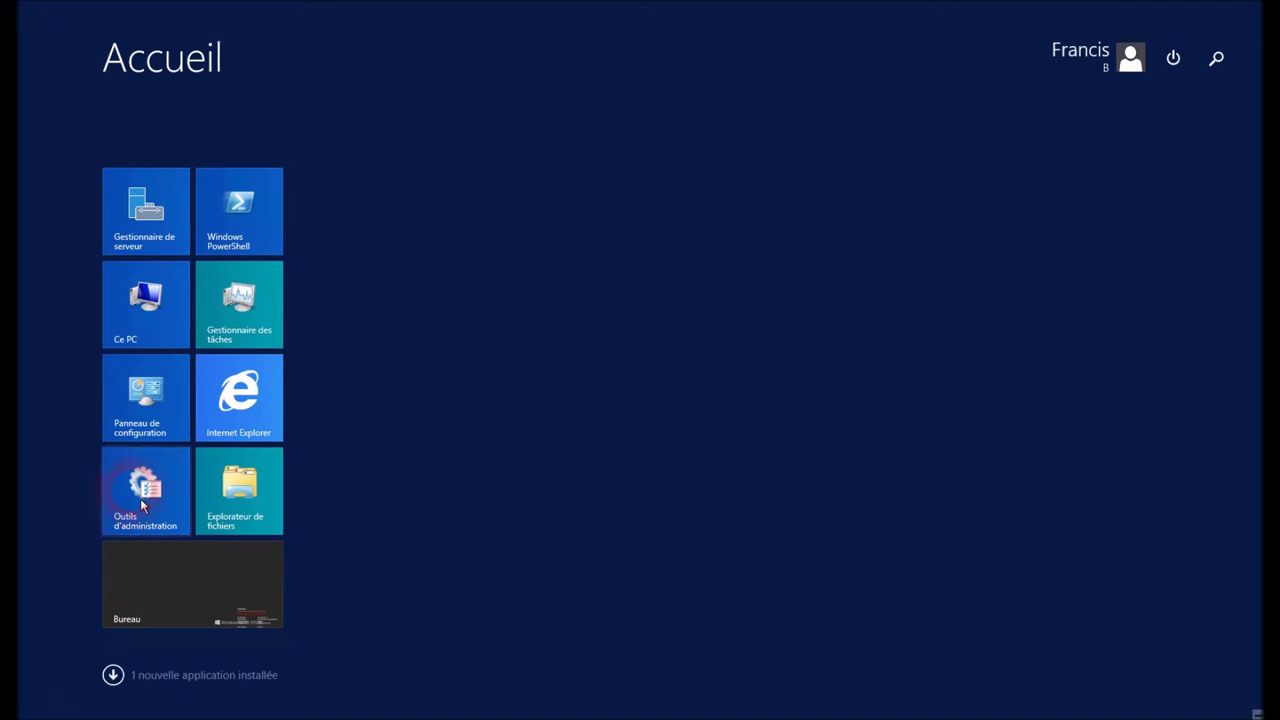
pyautogui.click(305, 520)
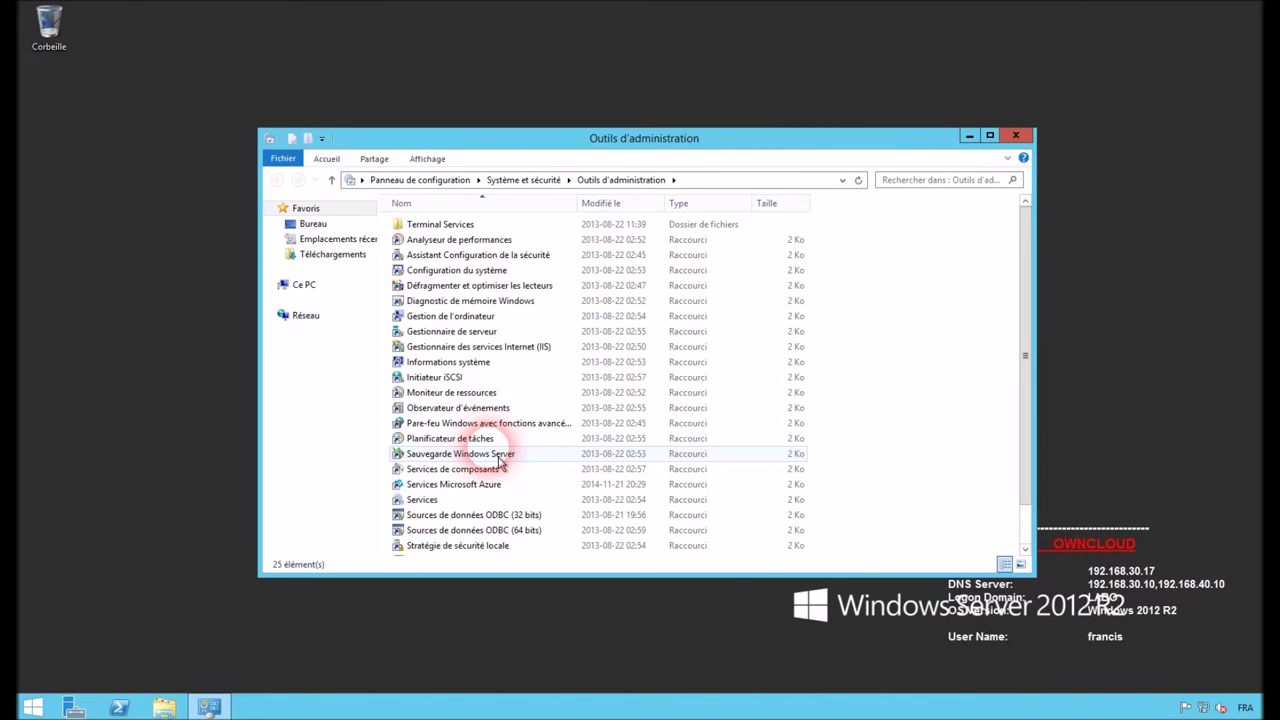
pyautogui.click(503, 352)
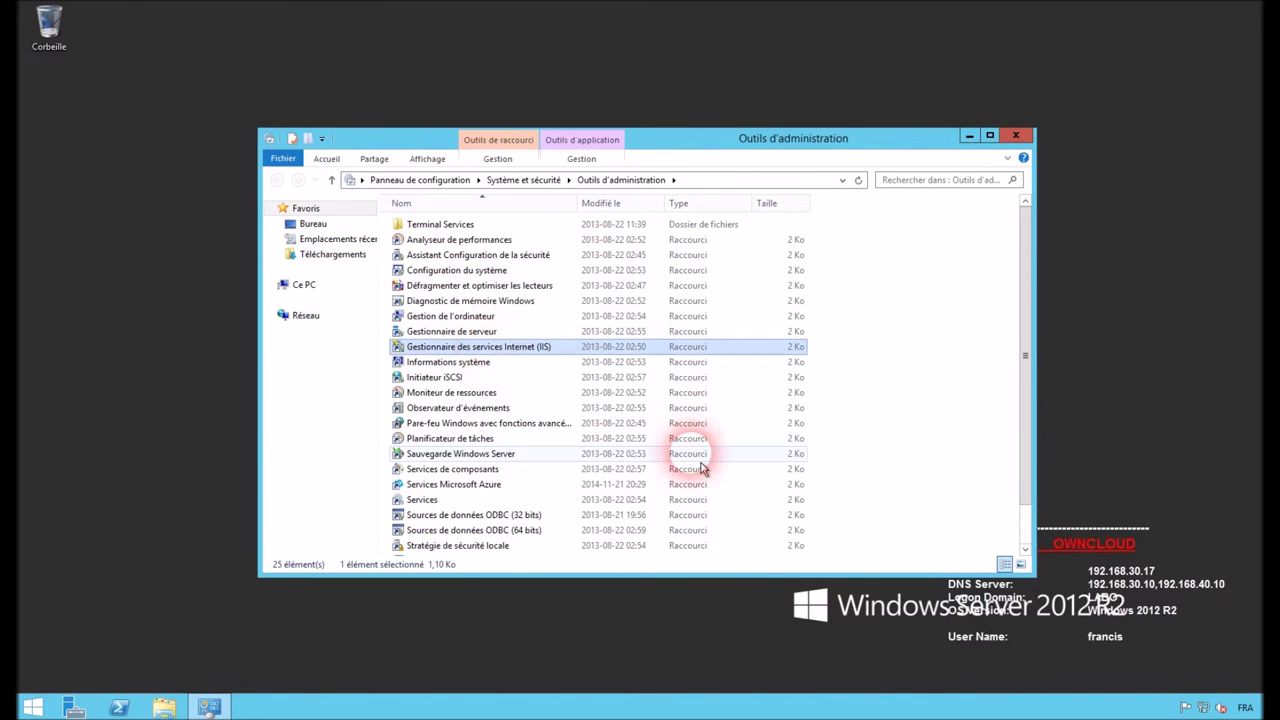
pyautogui.press('Return')
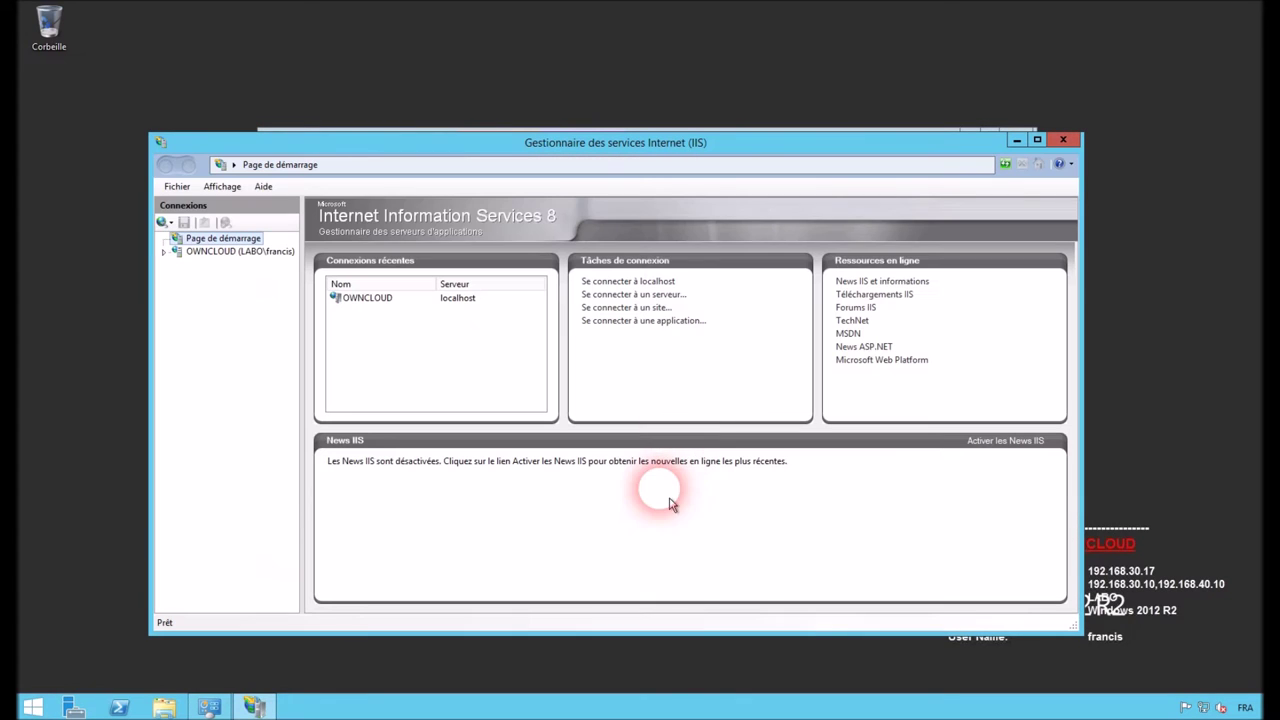
# - Maximize IIS Manager, select the OWNCLOUD server, dismiss the Web Platform prompt, and open PHP Manager
pyautogui.doubleClick(672, 148)
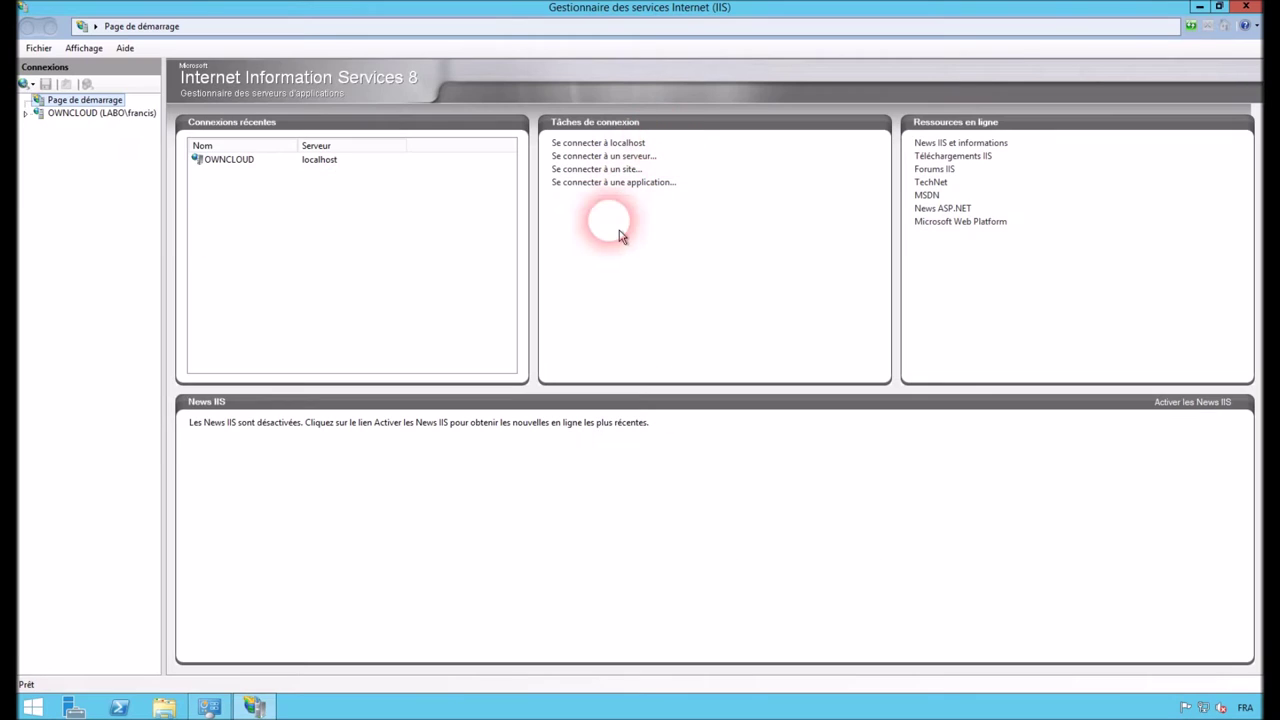
pyautogui.click(110, 118)
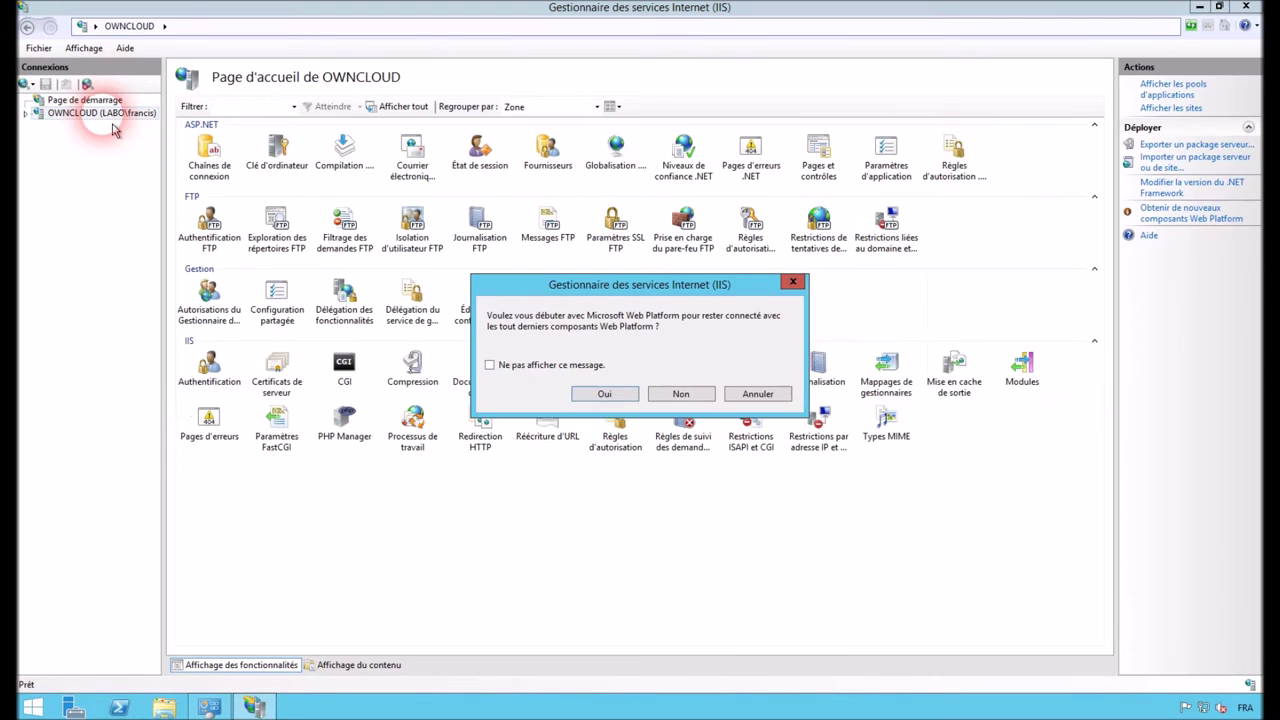
pyautogui.click(757, 394)
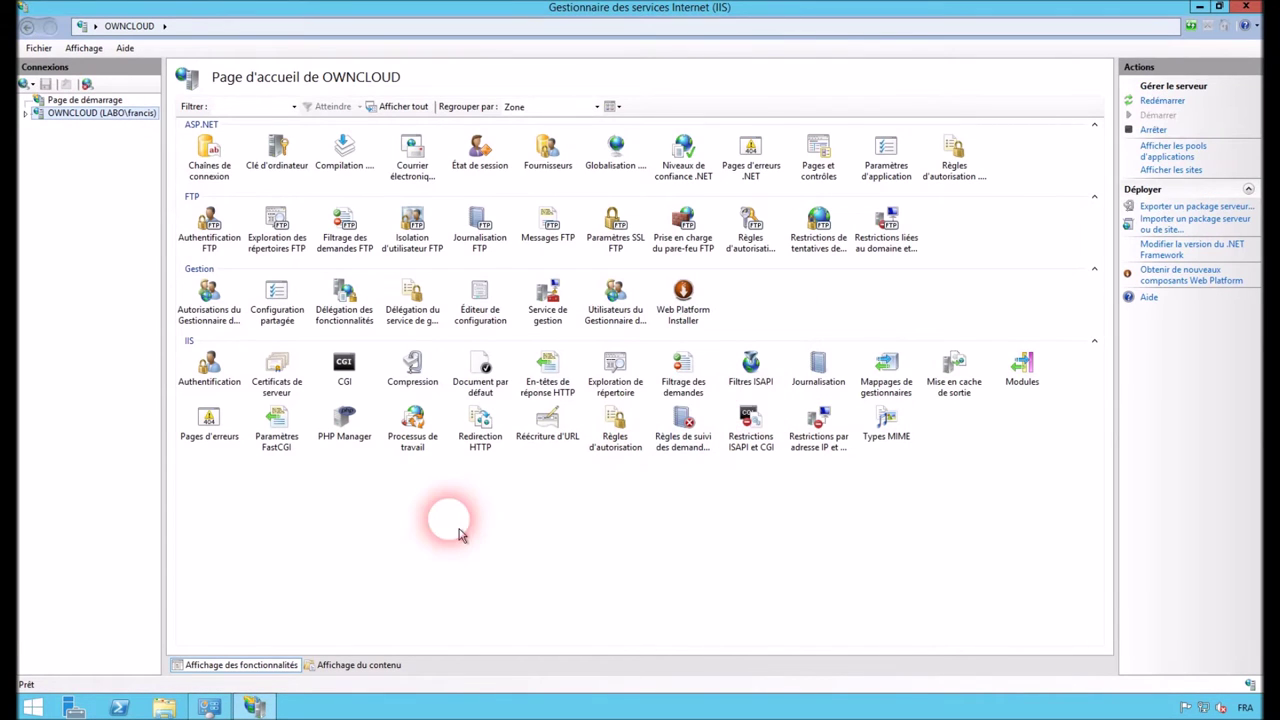
pyautogui.doubleClick(344, 425)
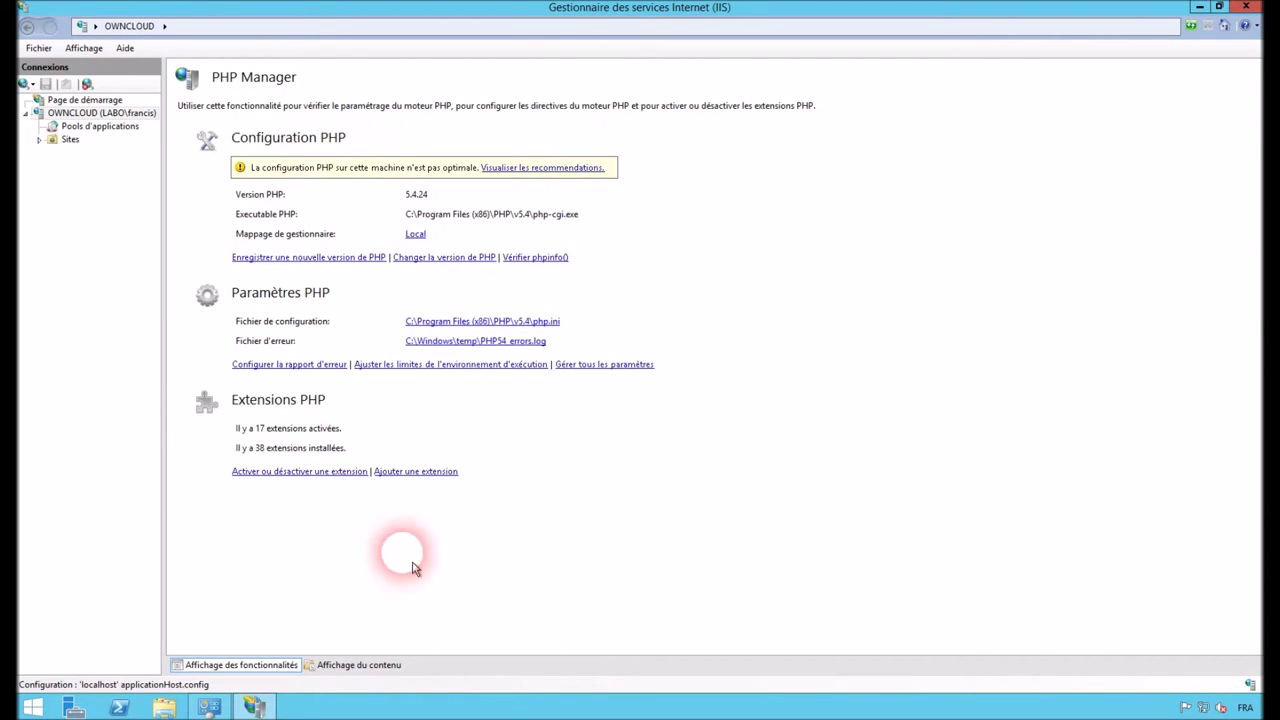
# - Enable the php_fileinfo.dll and php_ldap.dll extensions, then show the Sites list
pyautogui.click(289, 473)
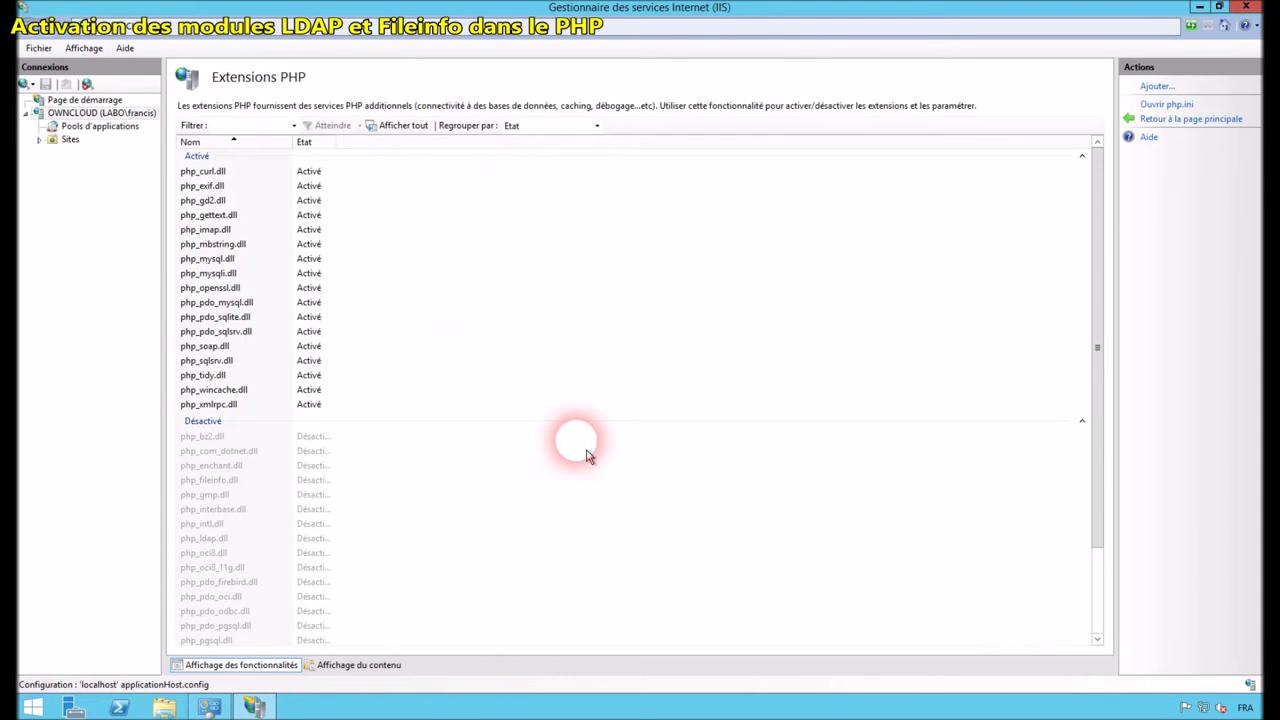
pyautogui.click(225, 482)
pyautogui.rightClick(326, 488)
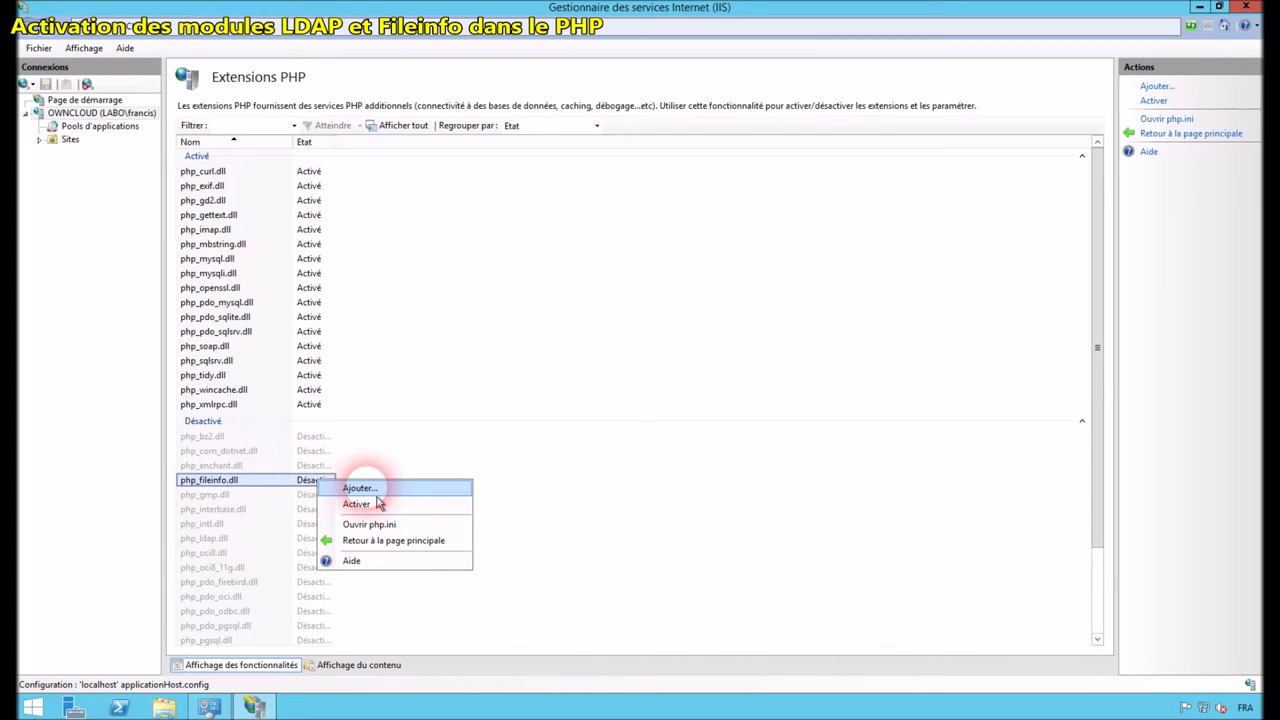
pyautogui.click(362, 502)
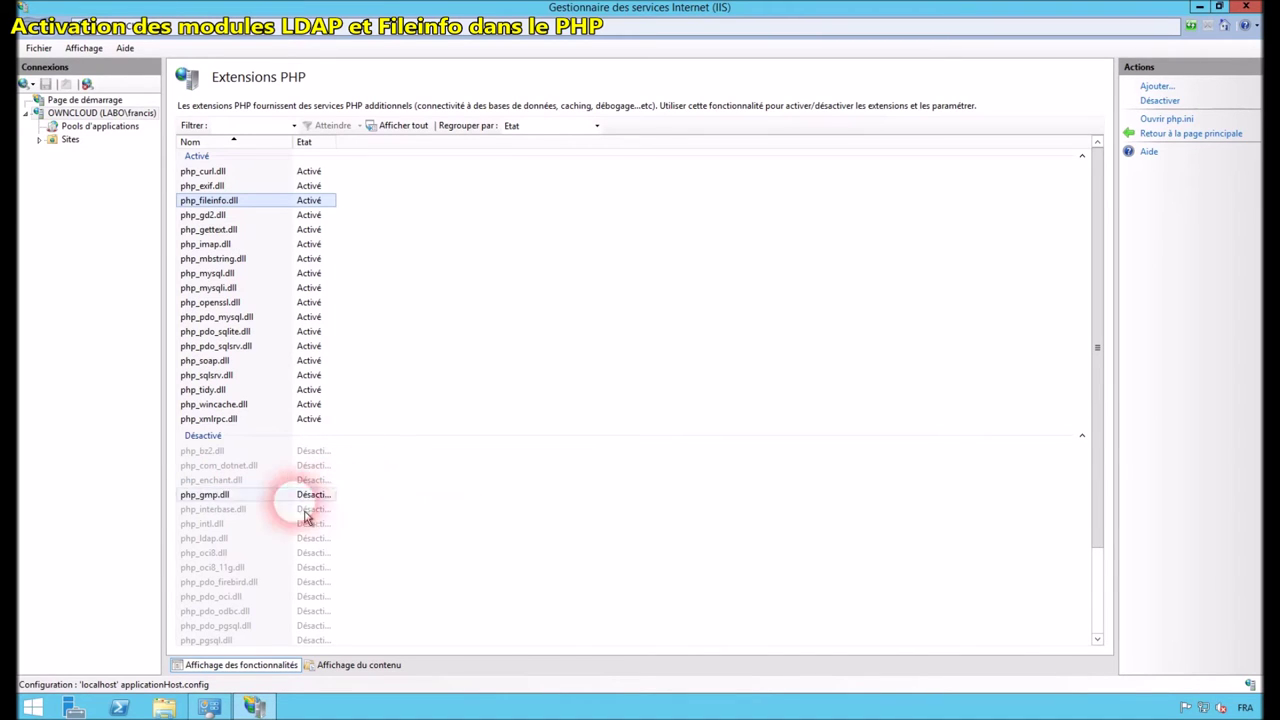
pyautogui.rightClick(222, 540)
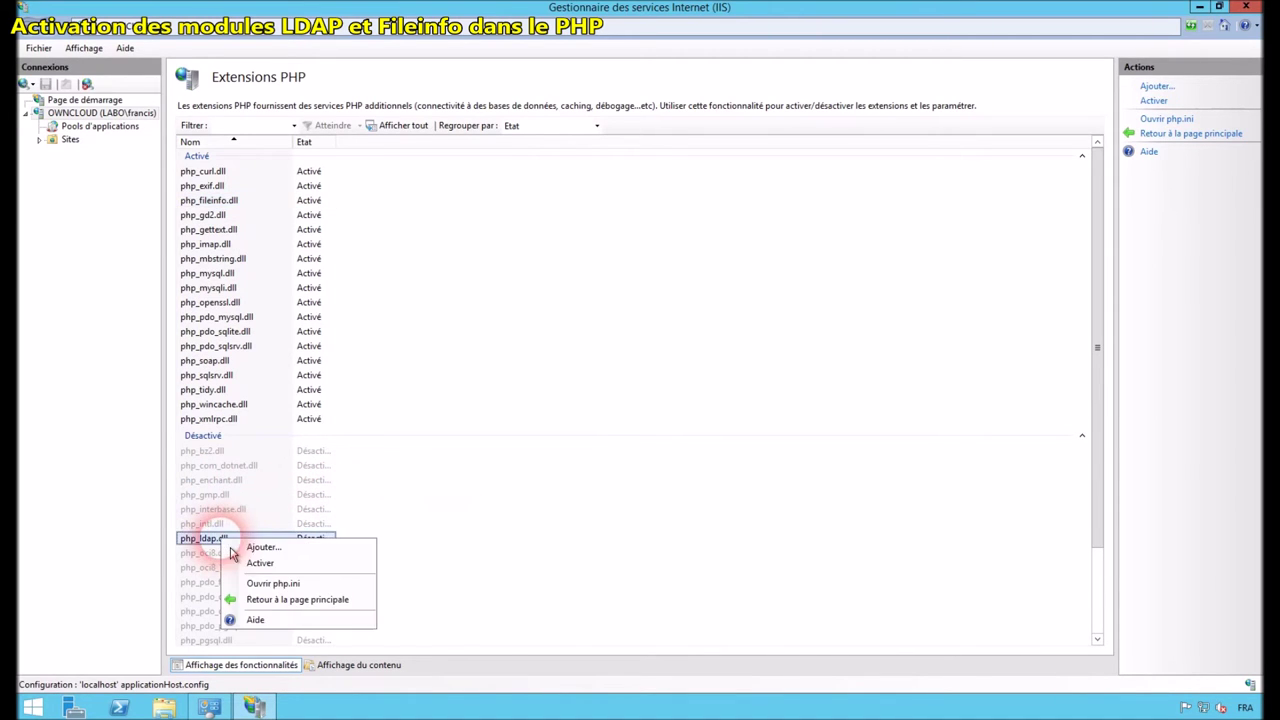
pyautogui.click(289, 566)
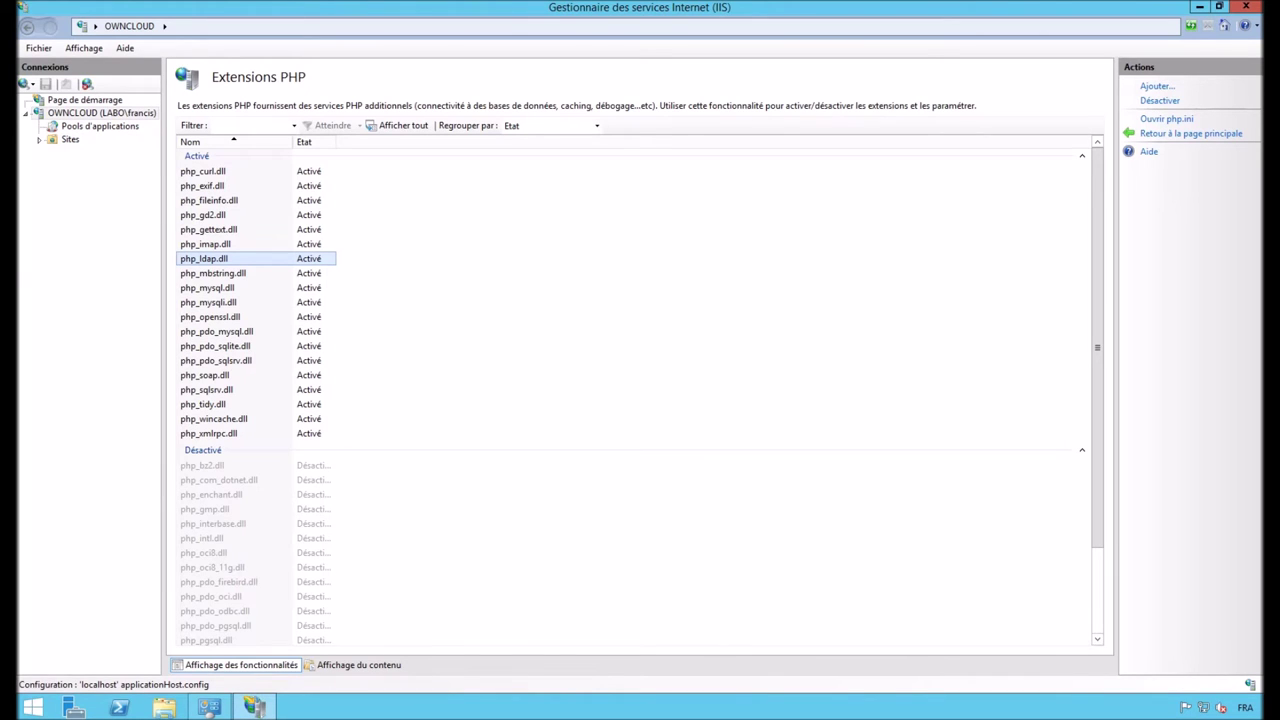
pyautogui.click(68, 140)
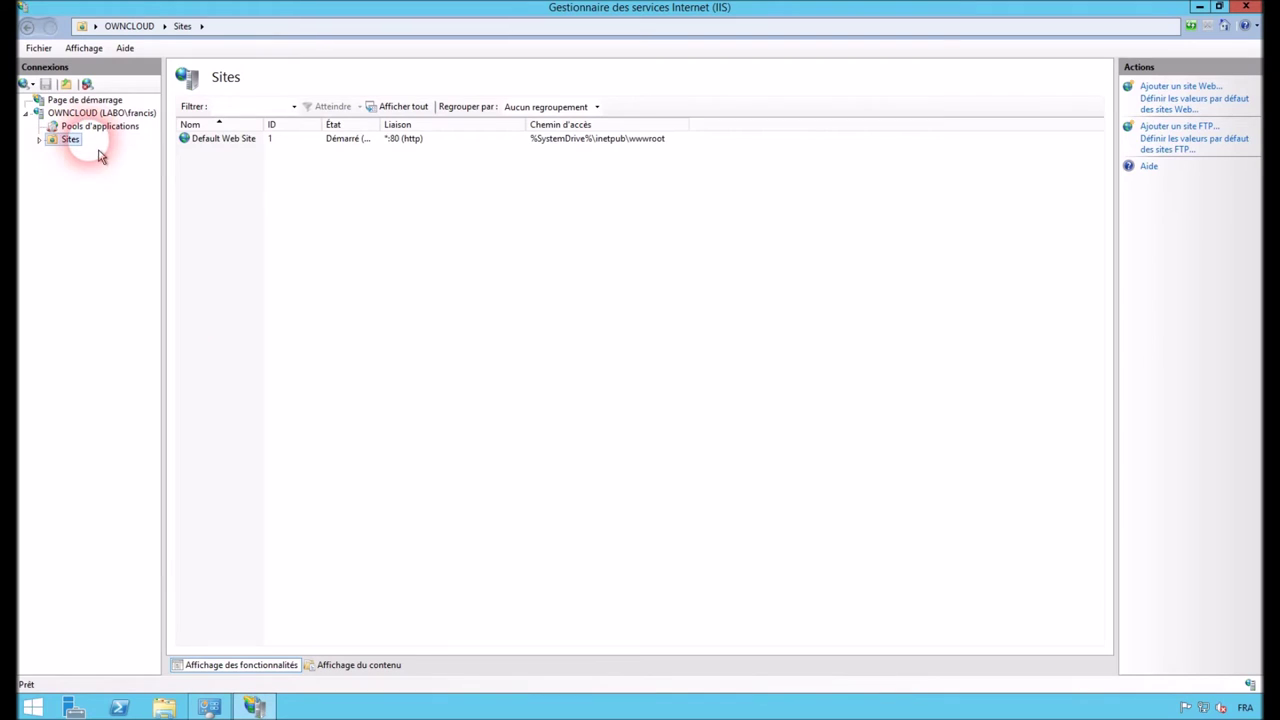
# - View Default Web Site's handler mappings, then OWNCLOUD's, selecting the PHP53 and PHP54 FastCGI mappings
pyautogui.doubleClick(70, 140)
pyautogui.click(100, 152)
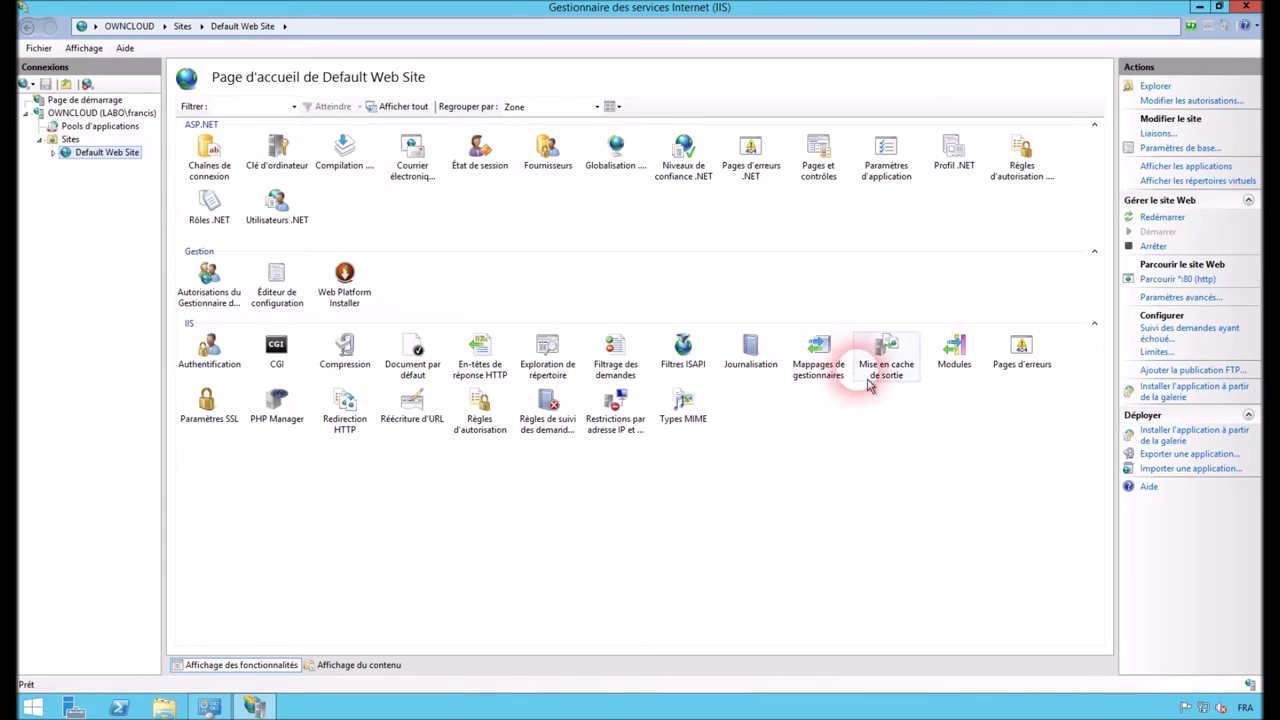
pyautogui.doubleClick(816, 362)
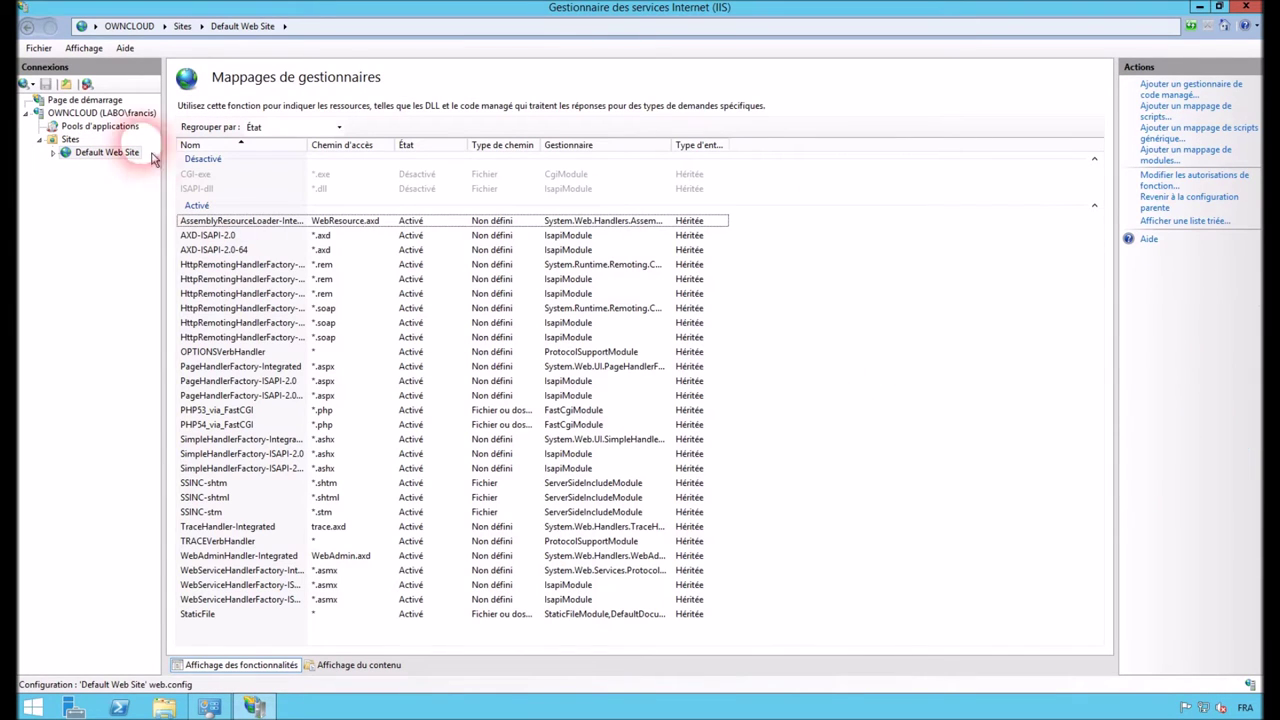
pyautogui.click(100, 112)
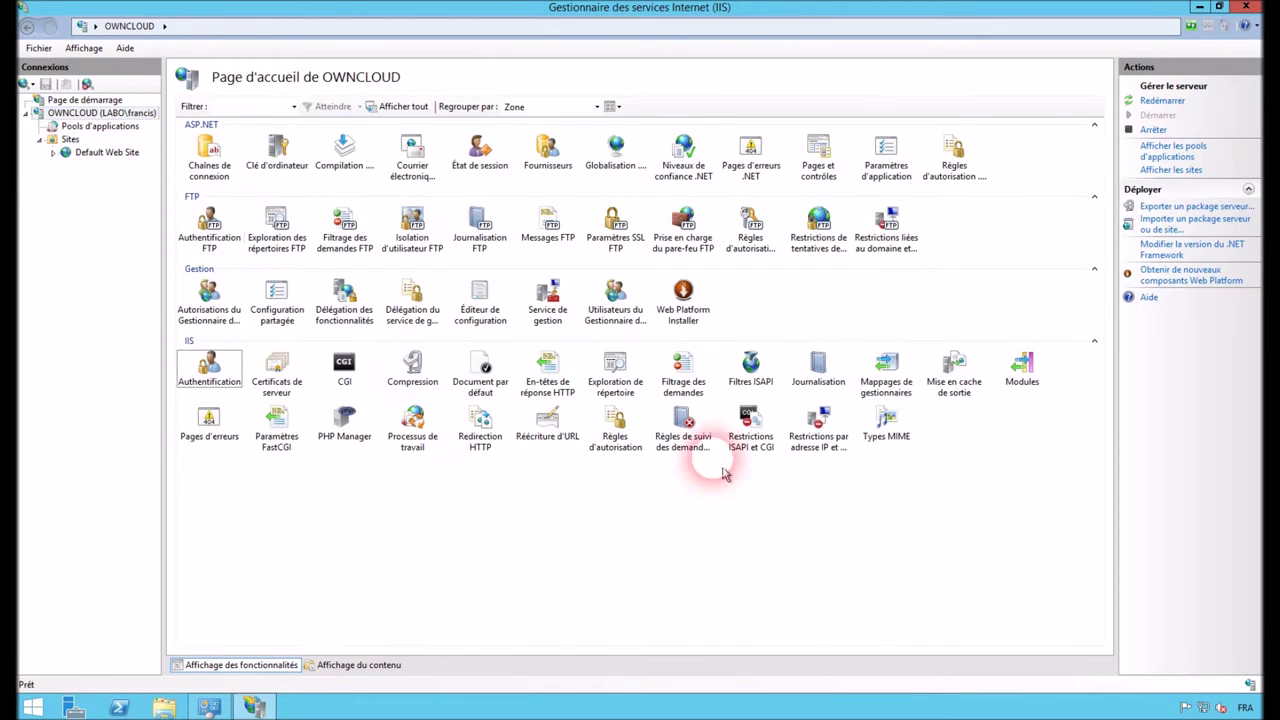
pyautogui.doubleClick(884, 368)
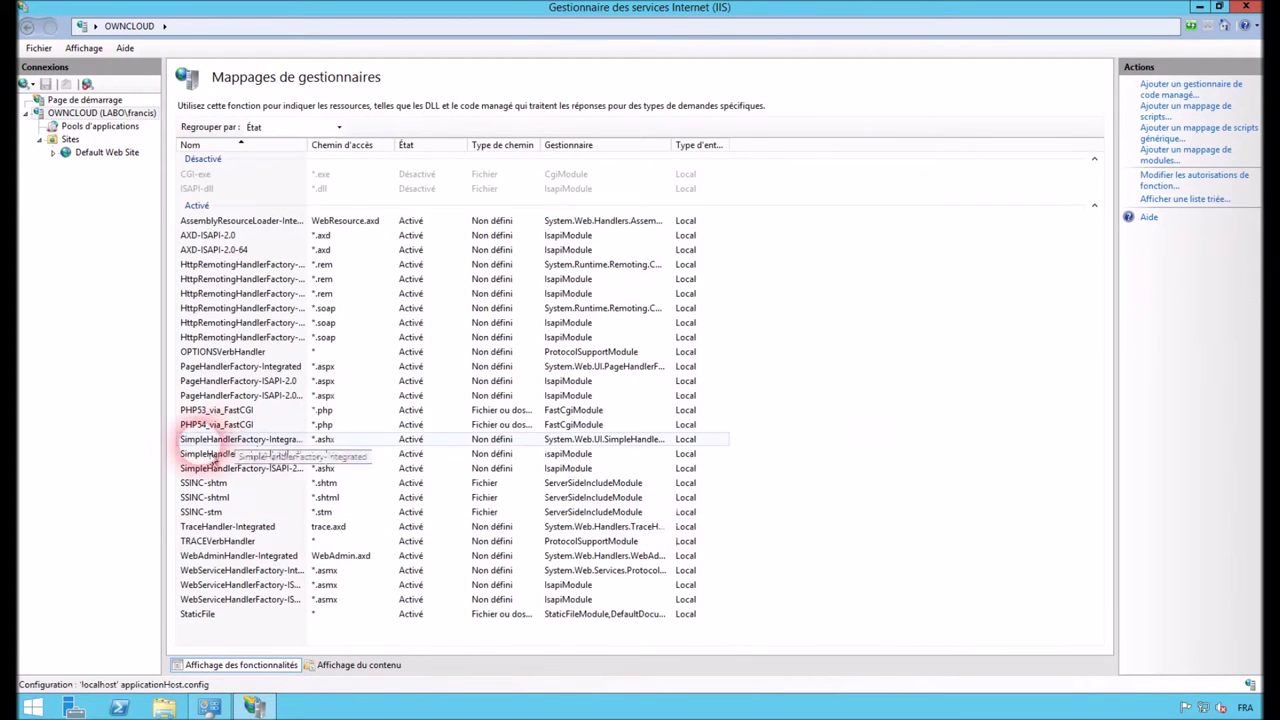
pyautogui.click(225, 411)
pyautogui.click(236, 425)
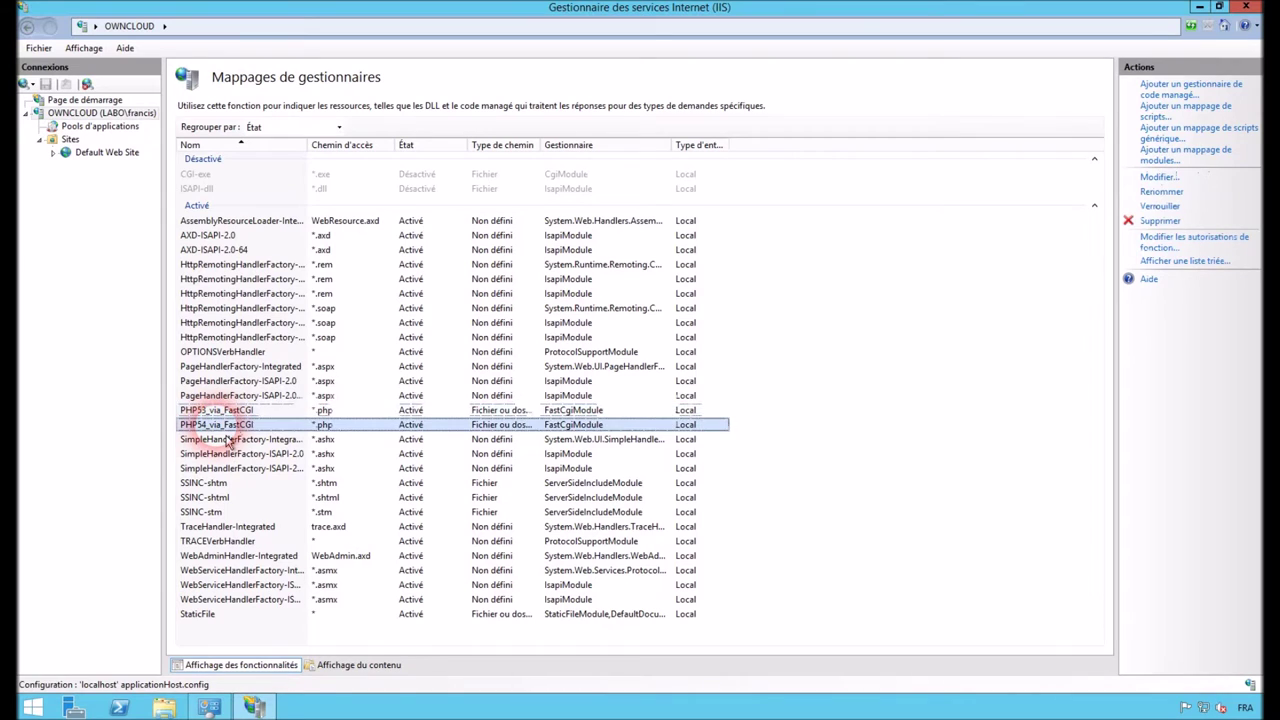
# - Allow all verbs for PHP54_via_FastCGI, quote its executable path, and accept creating the FastCGI application
pyautogui.doubleClick(226, 428)
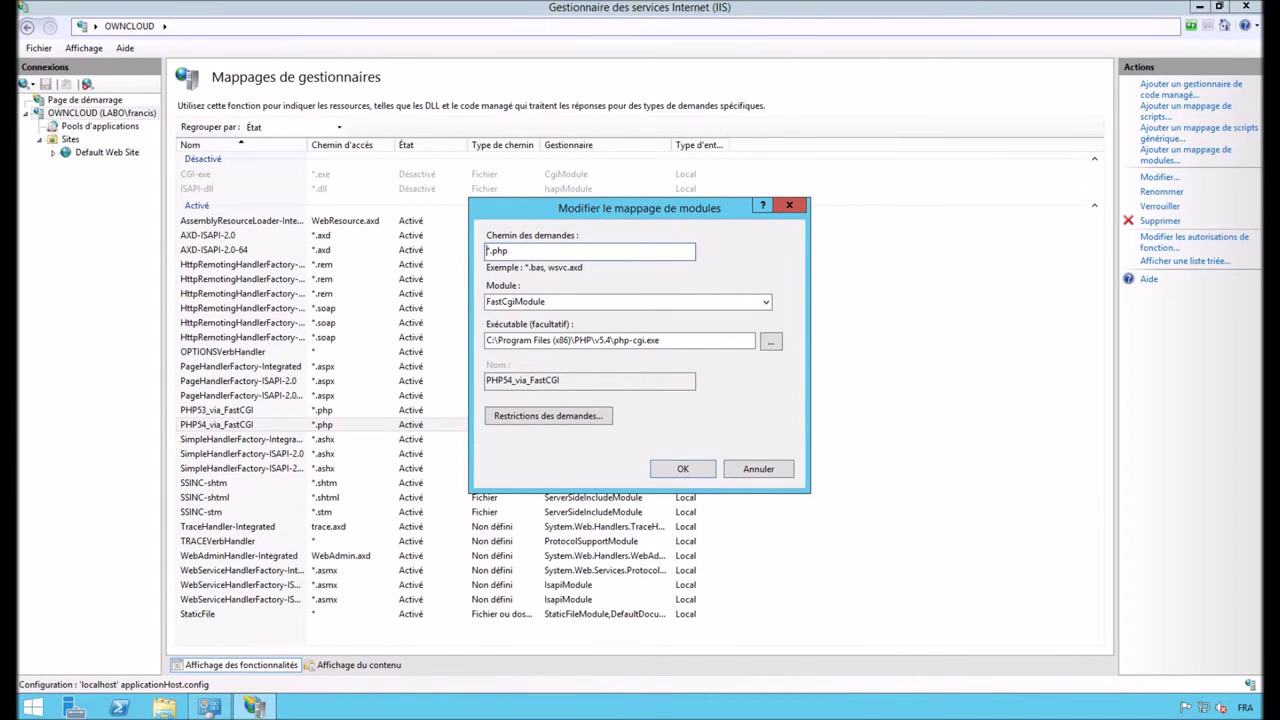
pyautogui.click(576, 416)
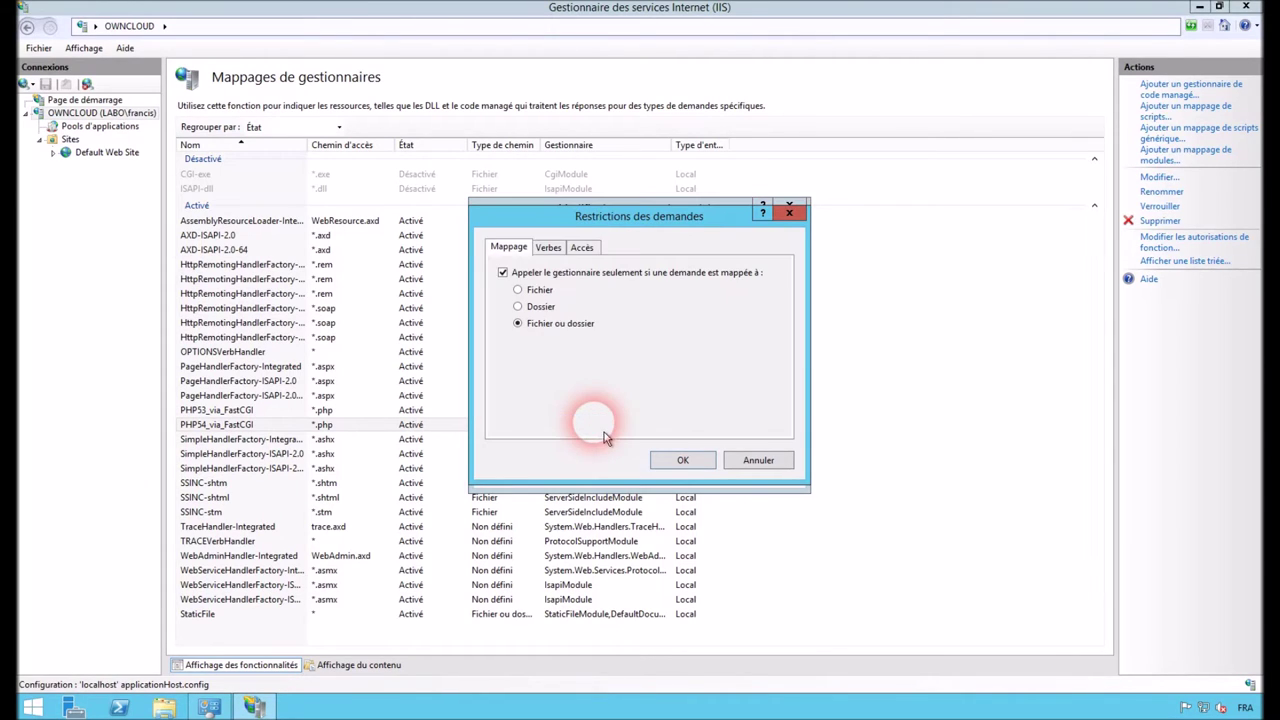
pyautogui.click(548, 247)
pyautogui.click(546, 296)
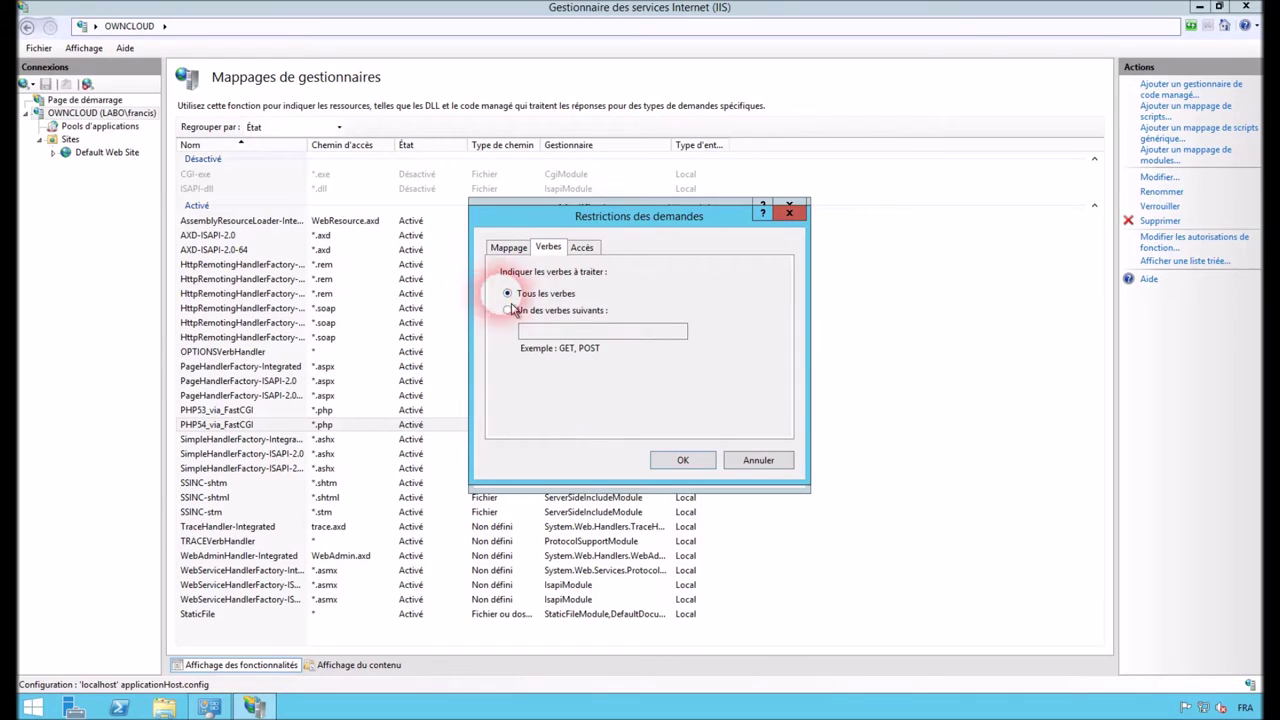
pyautogui.click(686, 460)
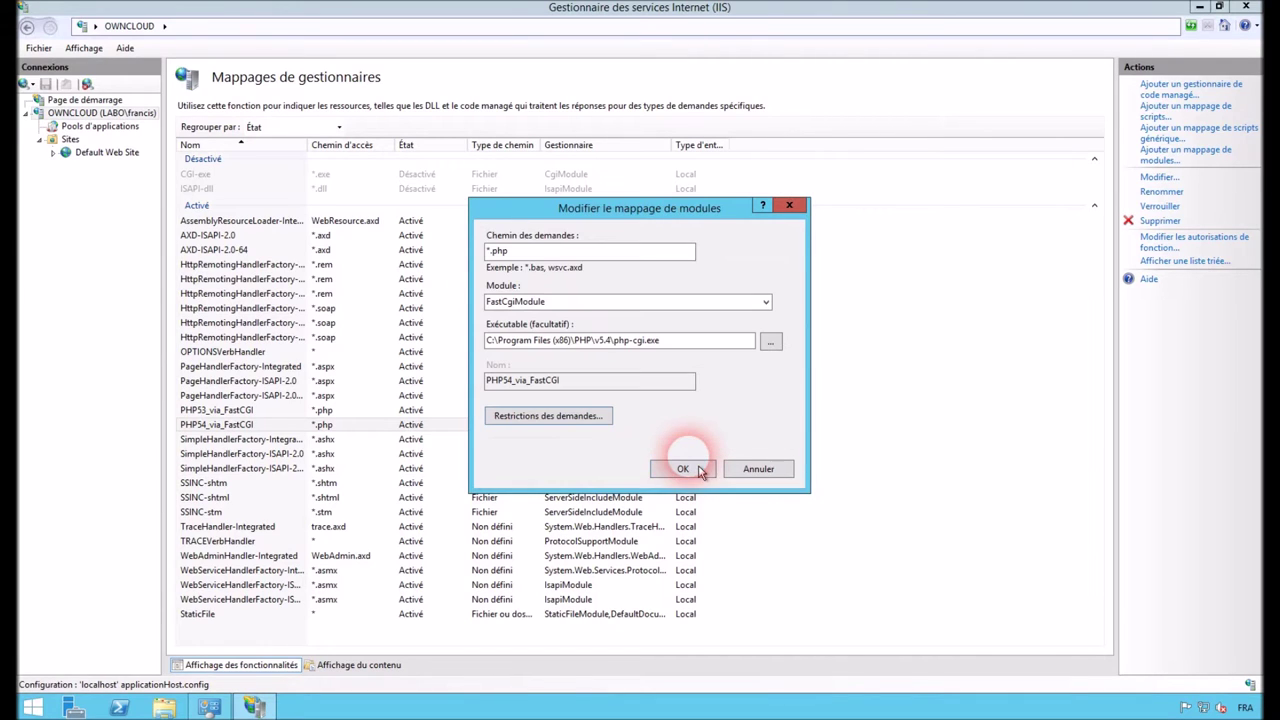
pyautogui.click(689, 345)
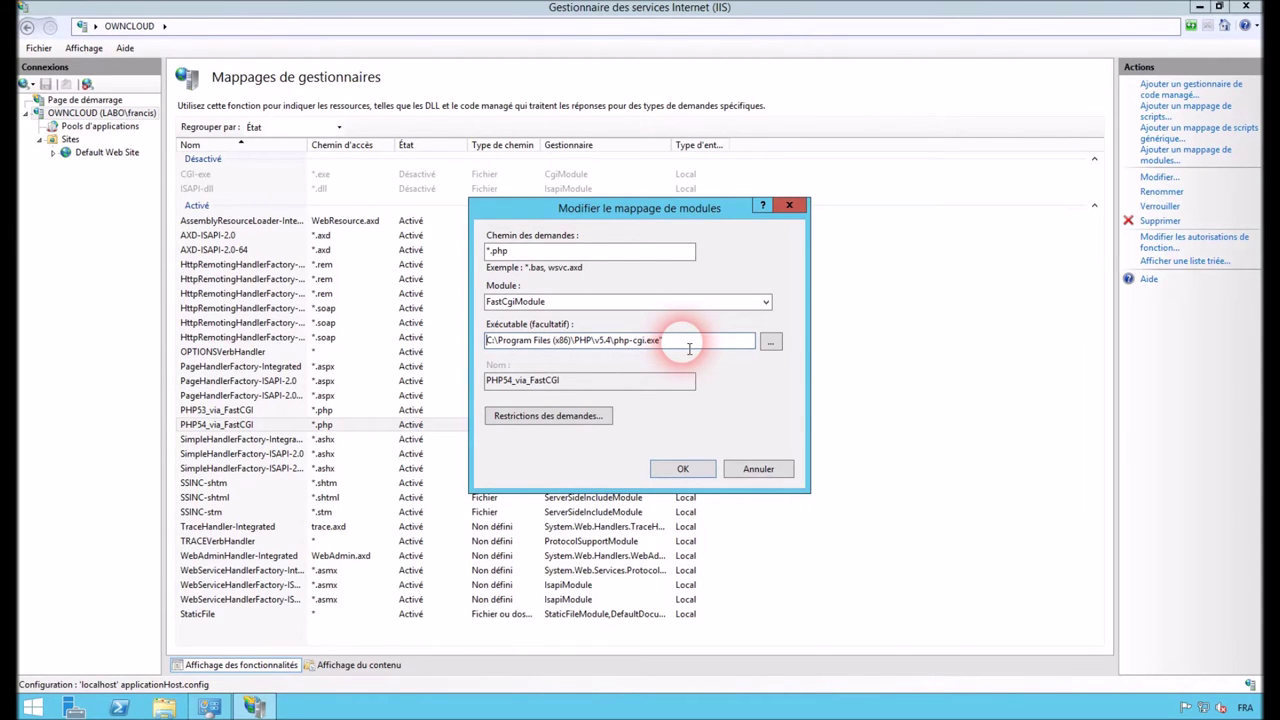
pyautogui.write('"')
pyautogui.click(688, 471)
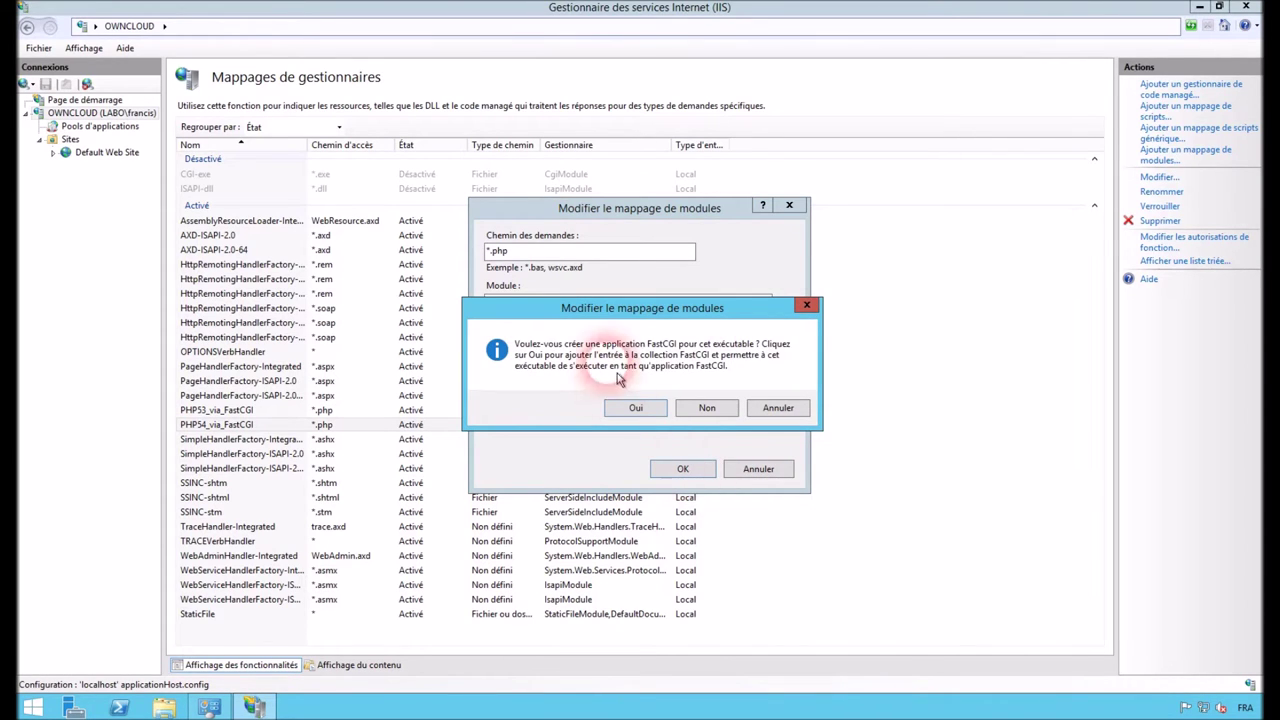
pyautogui.click(633, 406)
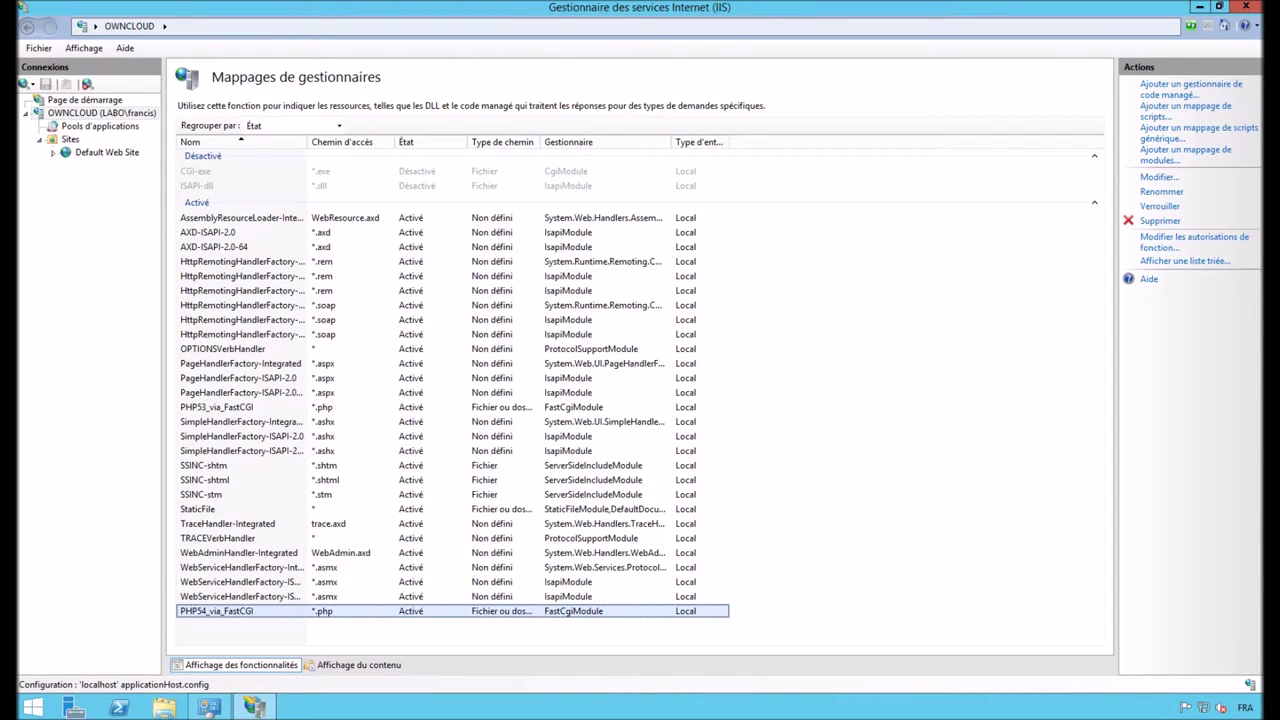
# - Add a leading quote to PHP53_via_FastCGI's executable, accept the FastCGI application, then close IIS Manager
pyautogui.doubleClick(590, 408)
pyautogui.click(702, 345)
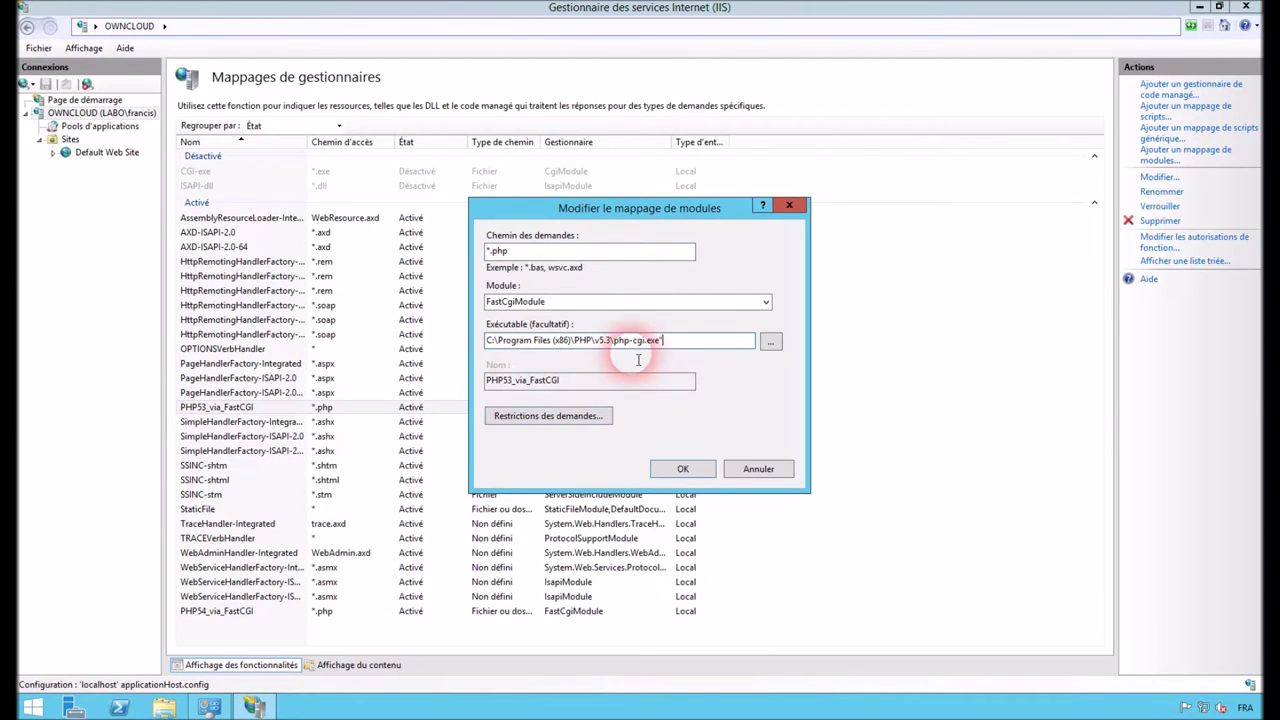
pyautogui.click(490, 342)
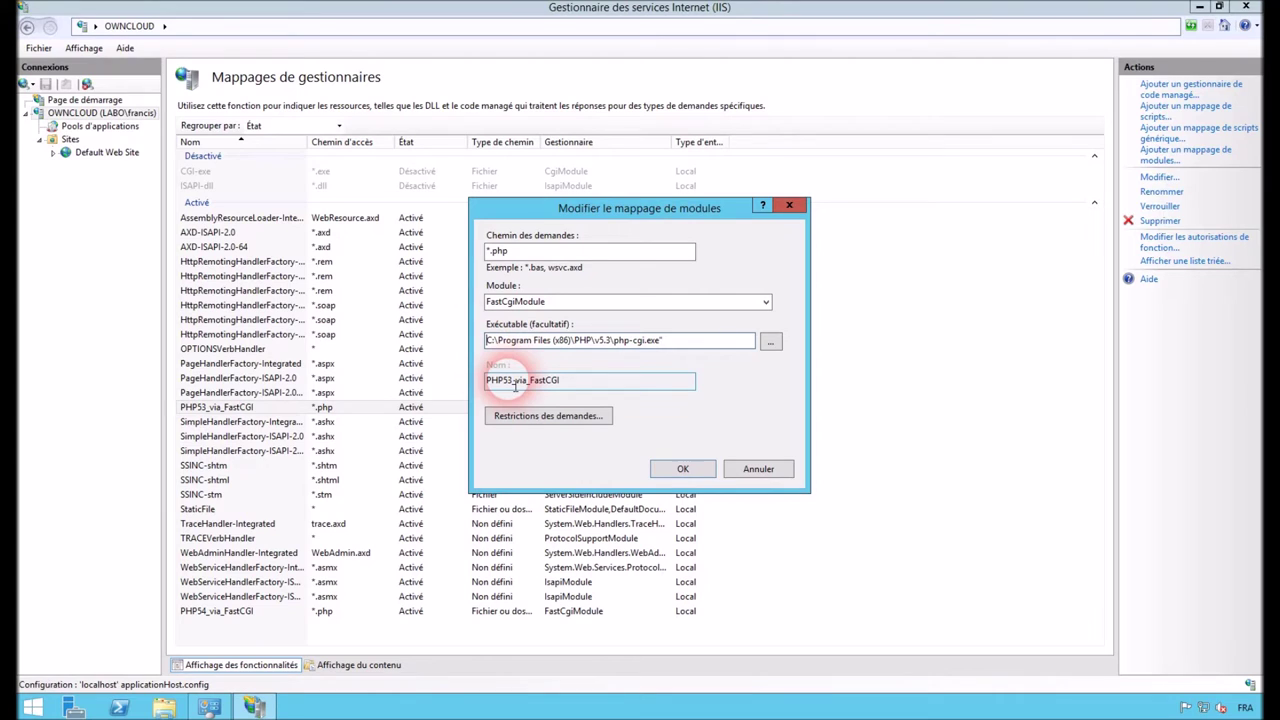
pyautogui.write('"')
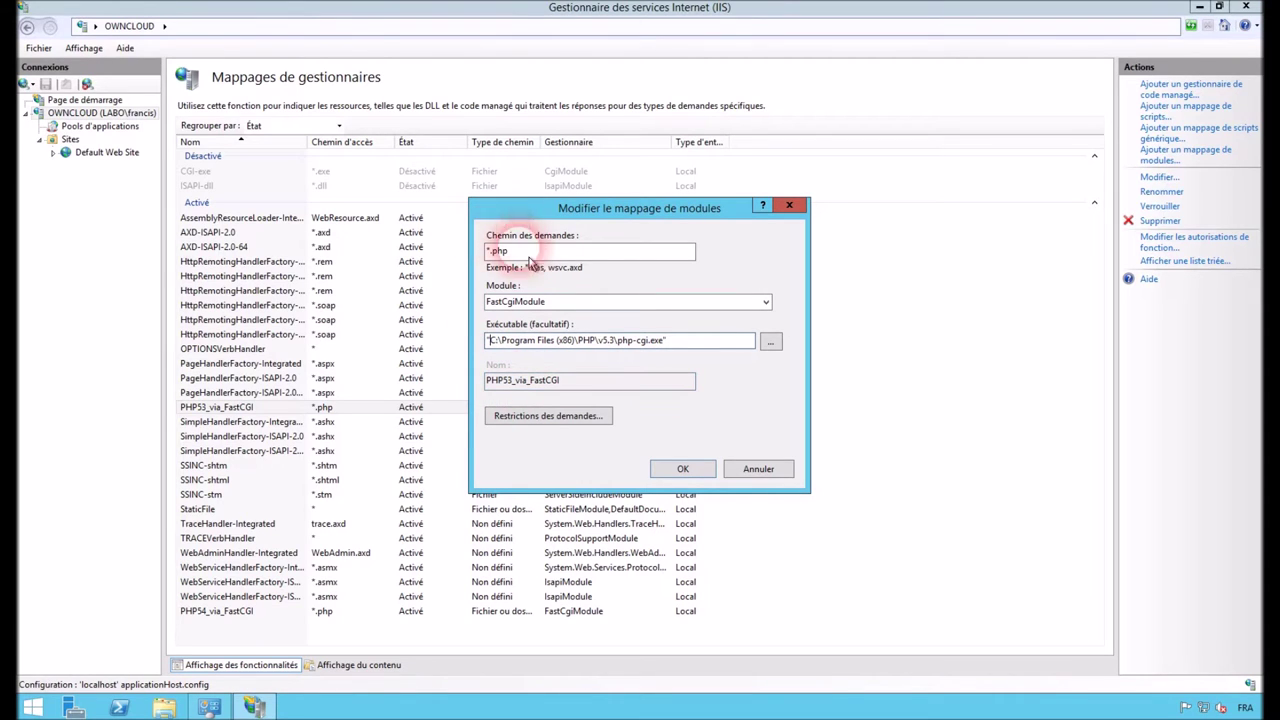
pyautogui.click(563, 420)
pyautogui.click(548, 247)
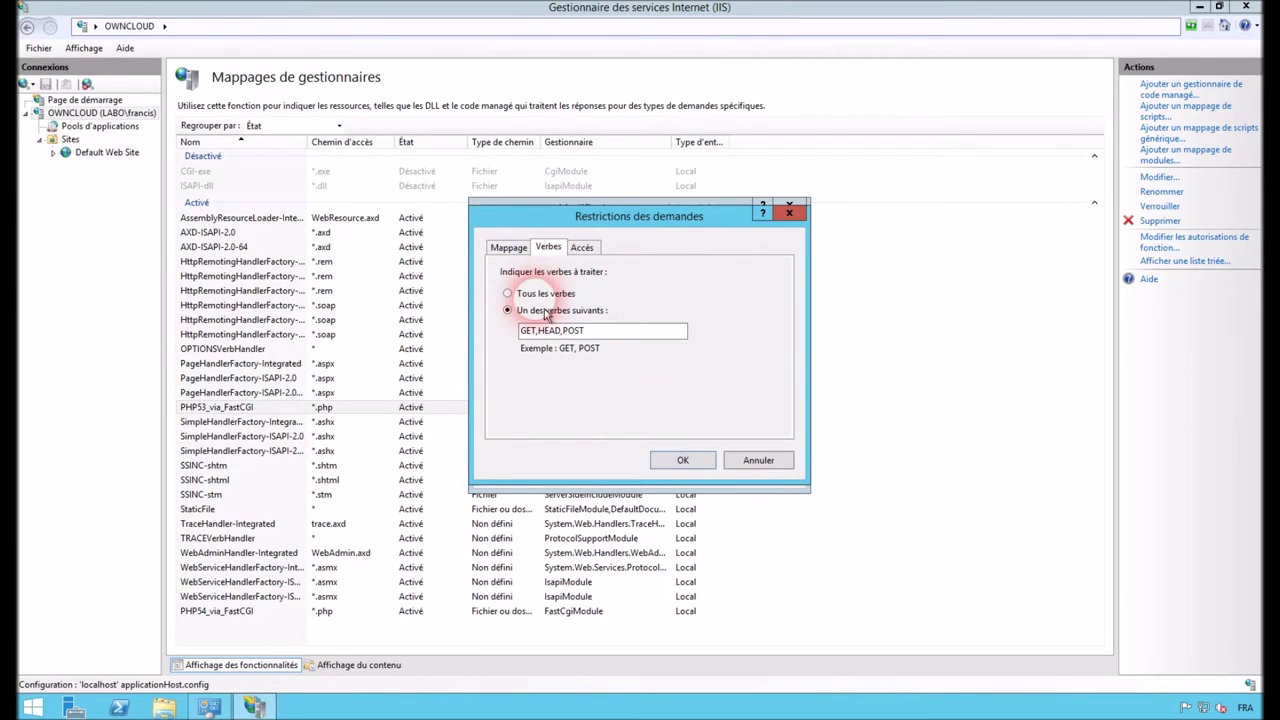
pyautogui.click(683, 460)
pyautogui.click(693, 474)
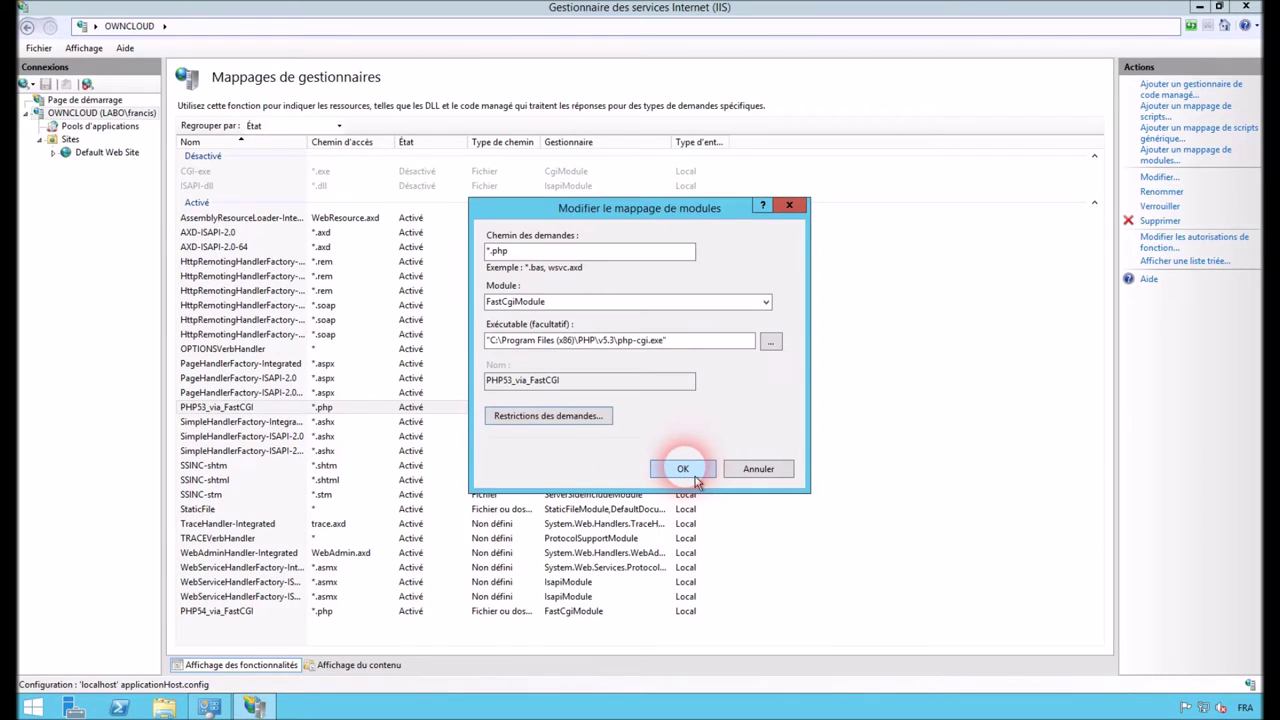
pyautogui.click(636, 405)
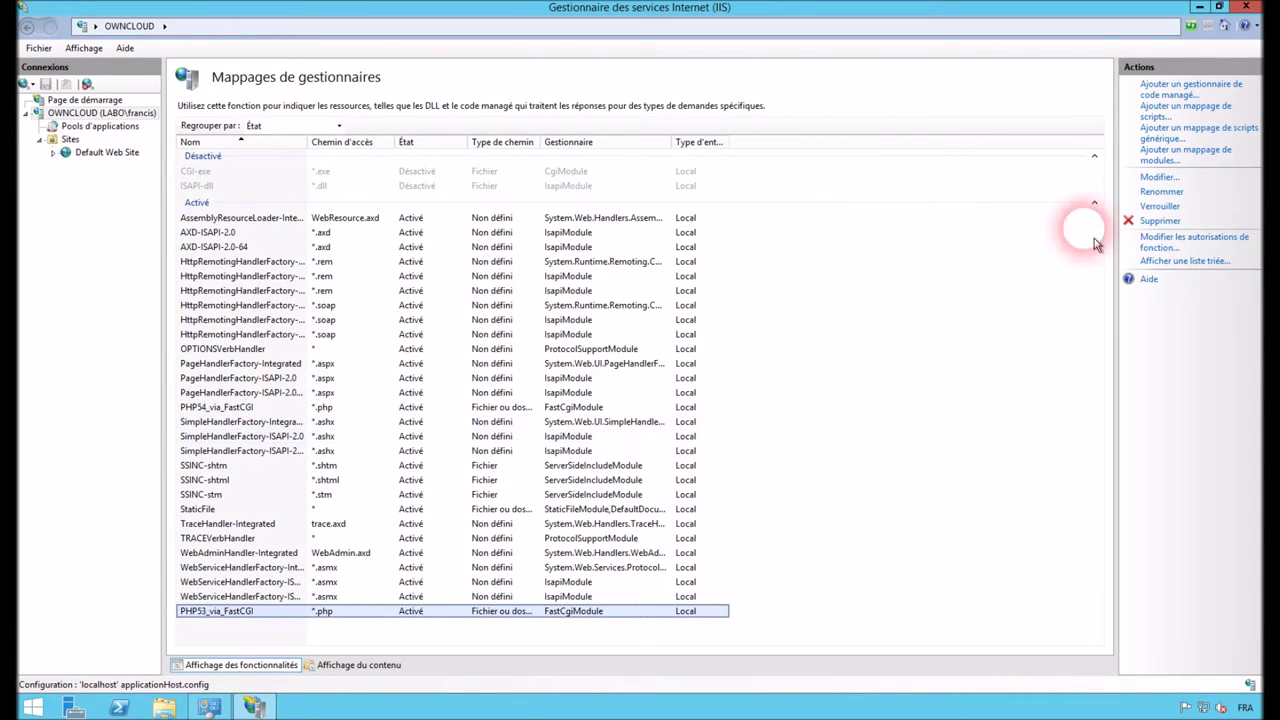
pyautogui.click(1246, 7)
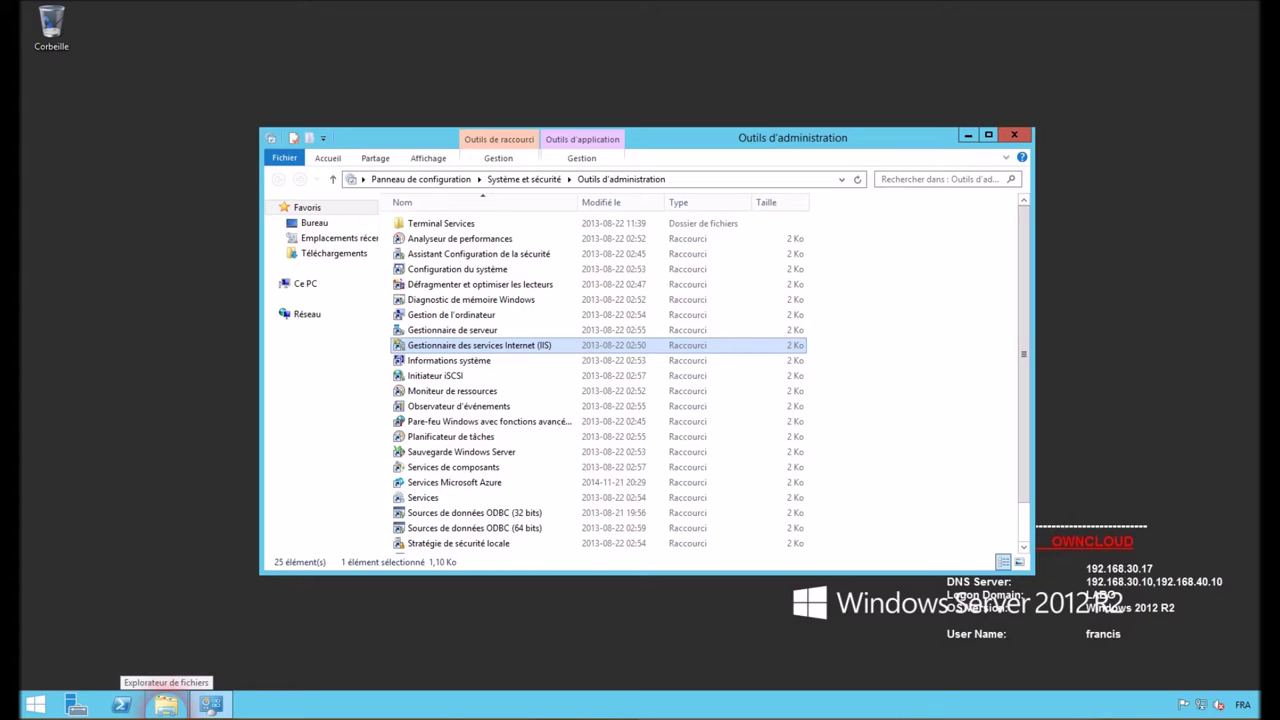
# - Open C:\sources\owncloud-8.0.3\owncloud and select all 25 of its files and folders
pyautogui.click(165, 695)
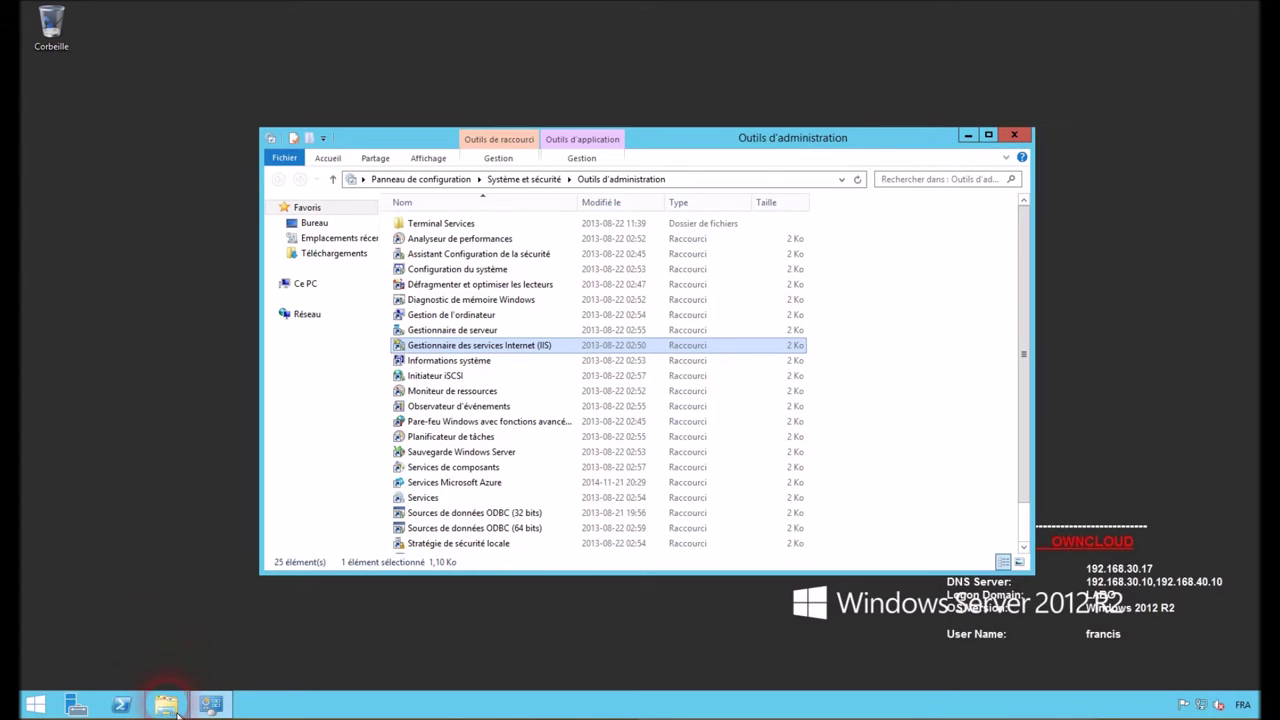
pyautogui.doubleClick(686, 360)
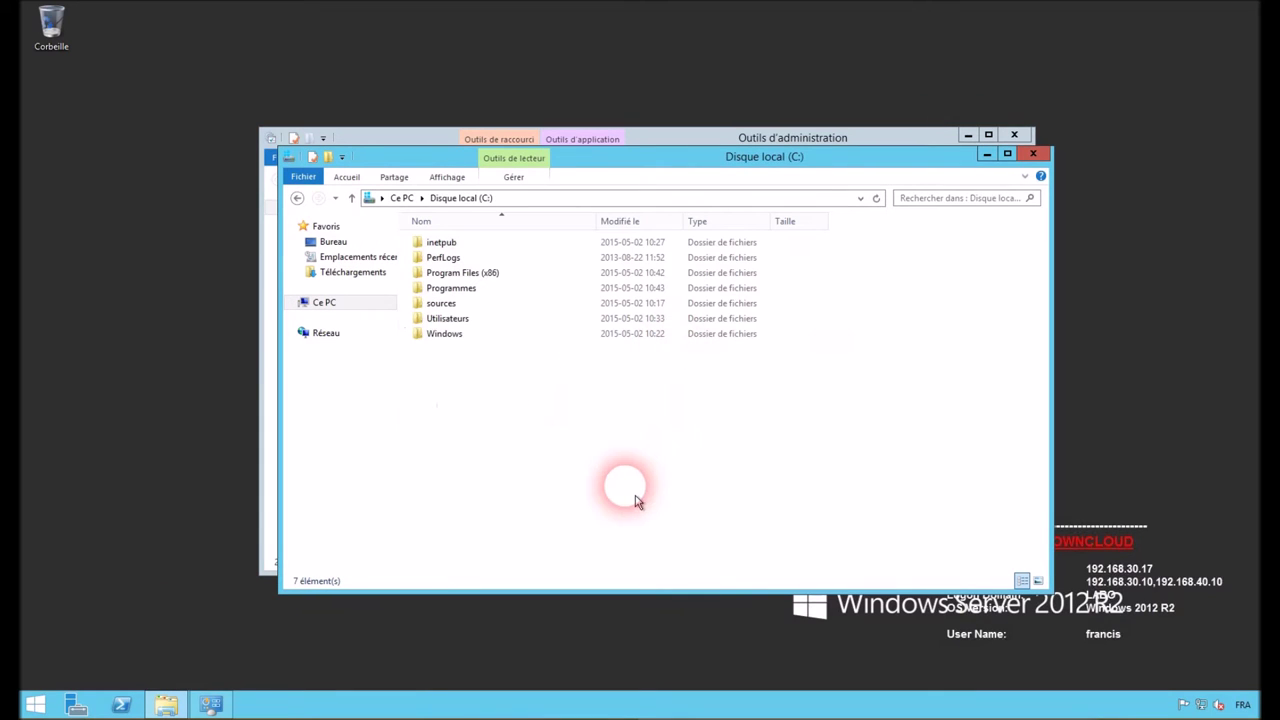
pyautogui.doubleClick(440, 304)
pyautogui.click(475, 245)
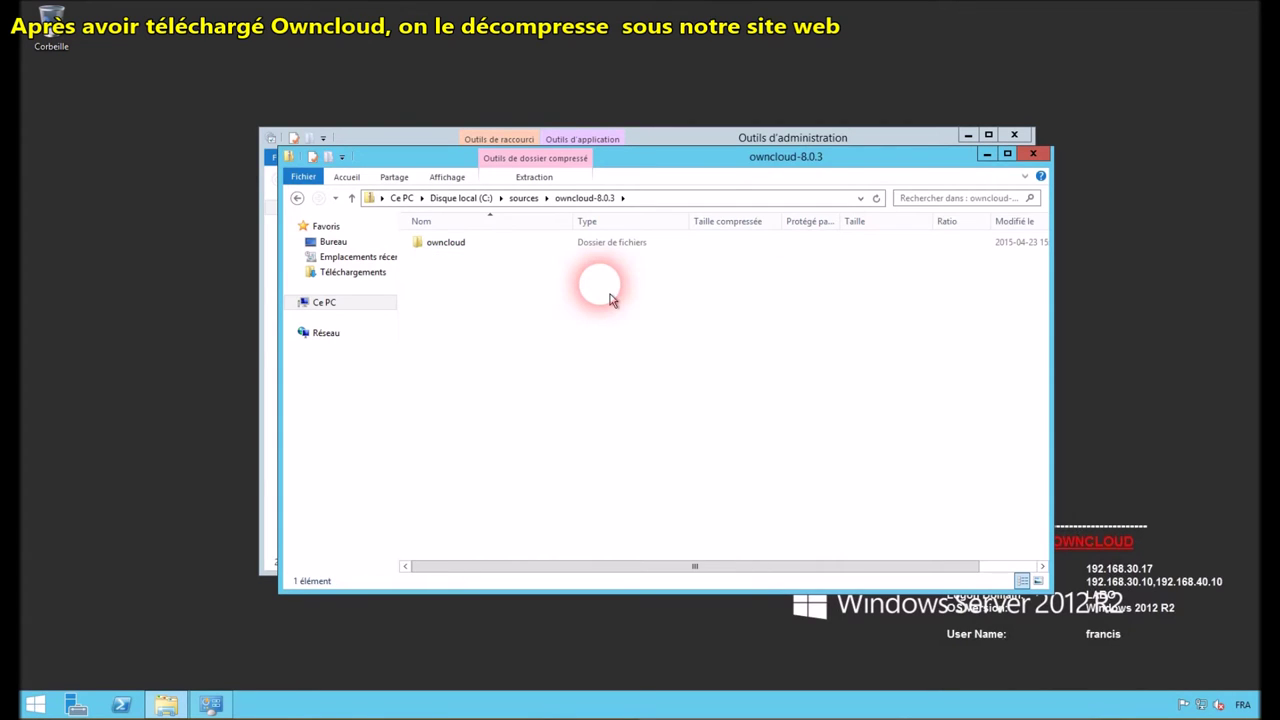
pyautogui.doubleClick(442, 243)
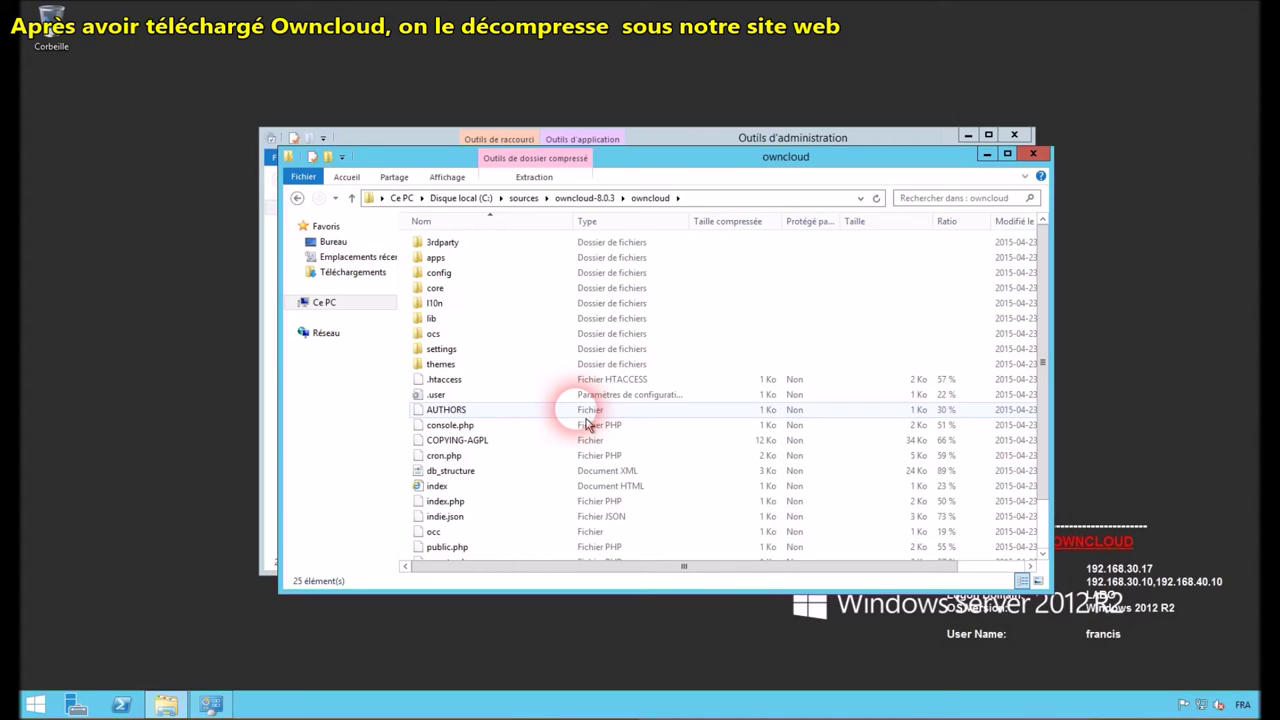
pyautogui.hotkey('ctrl', 'a')
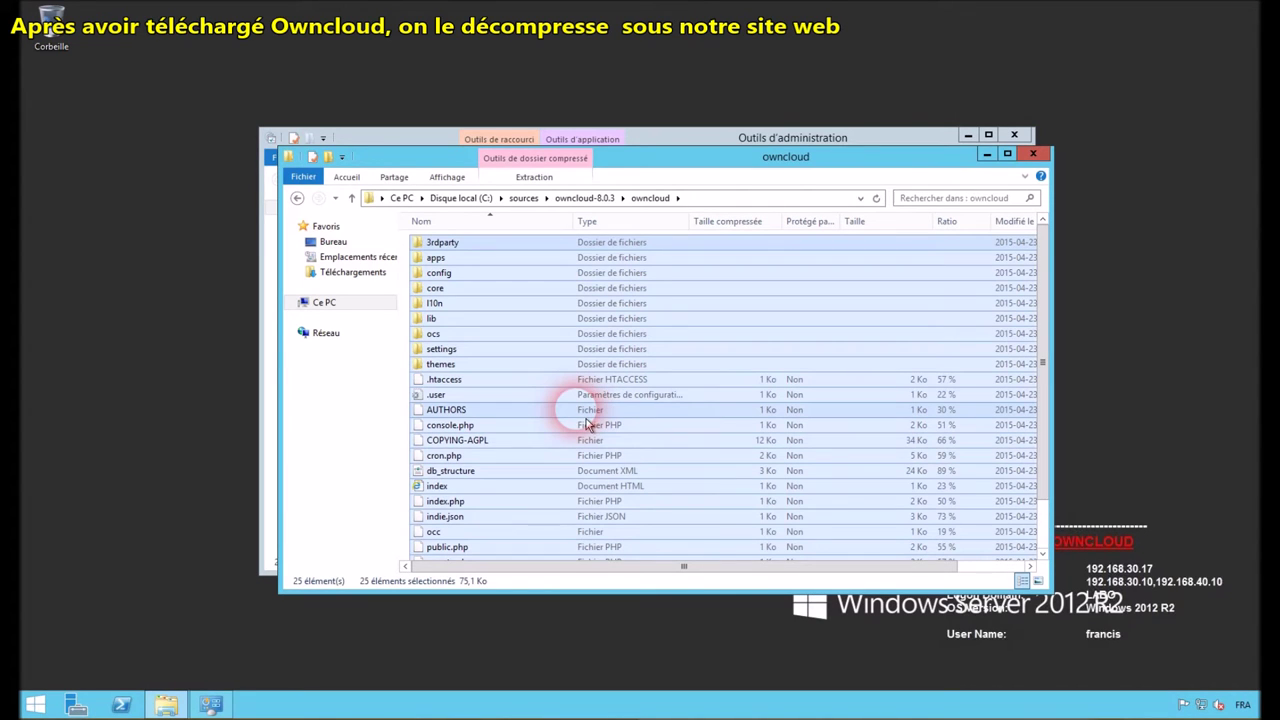
# - Open a second Explorer window on C:\inetpub\wwwroot
pyautogui.rightClick(160, 700)
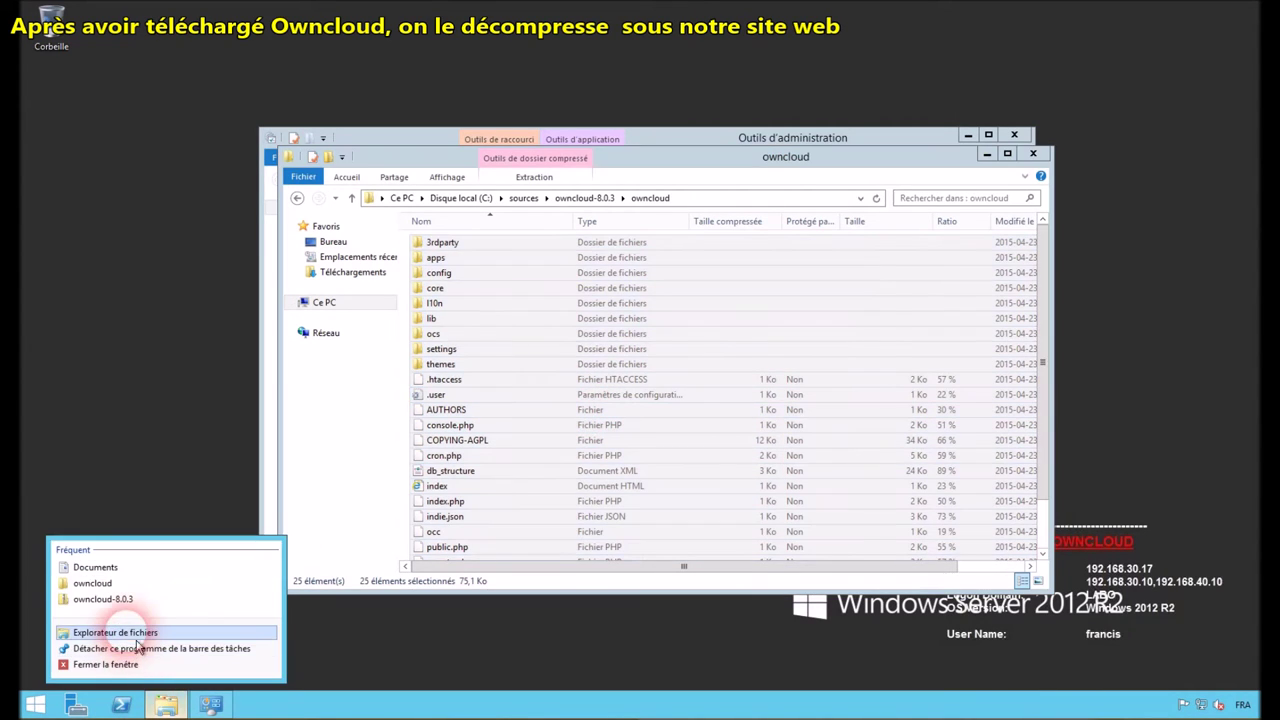
pyautogui.click(135, 633)
pyautogui.doubleClick(693, 390)
pyautogui.doubleClick(471, 258)
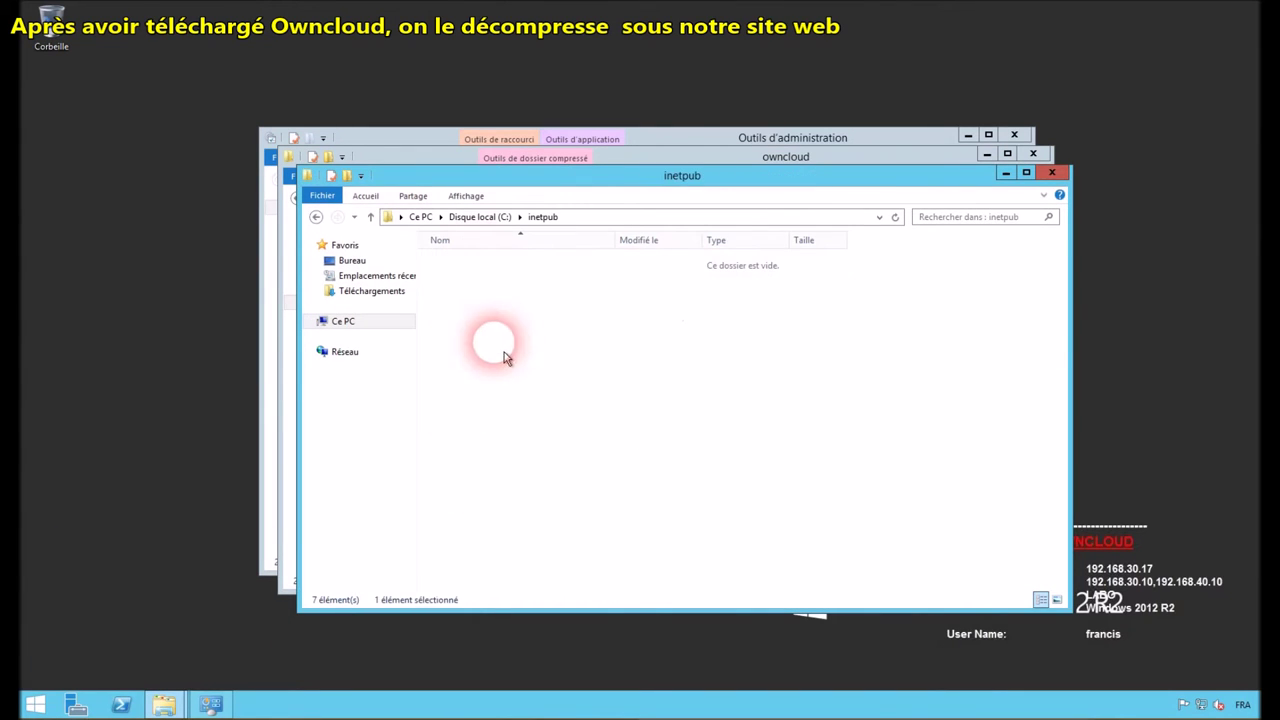
pyautogui.doubleClick(476, 337)
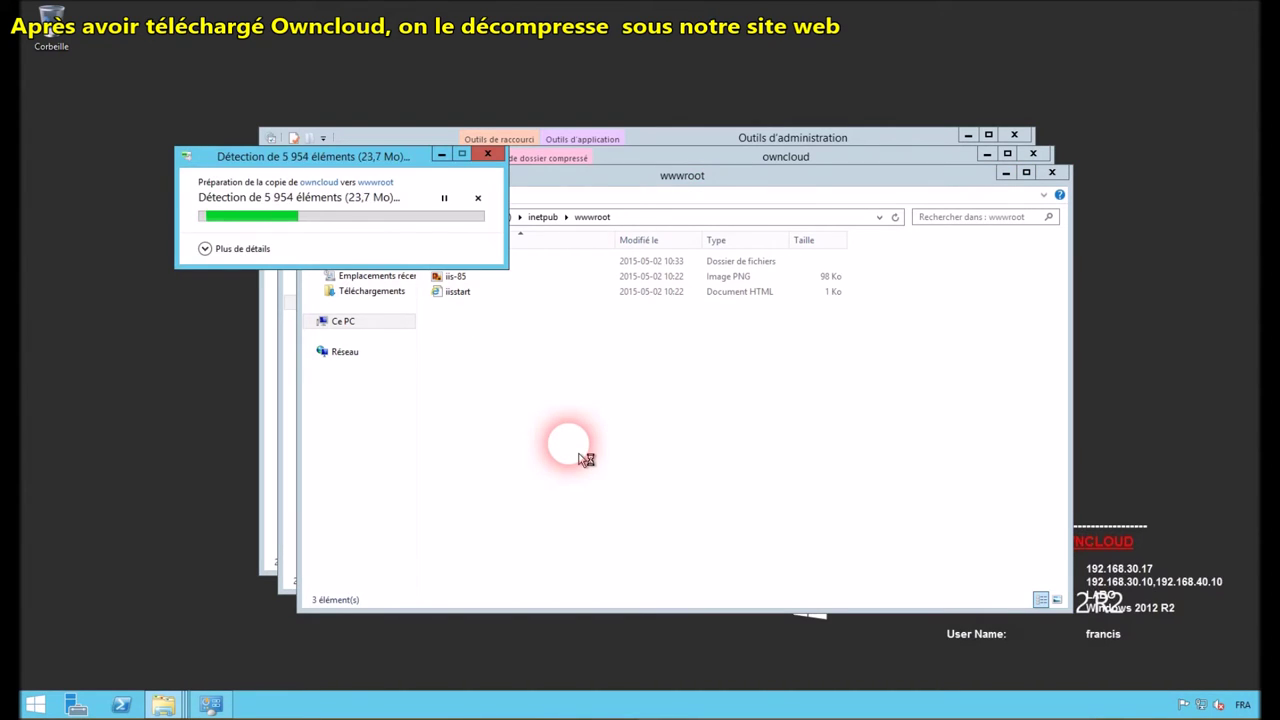
# - Finish copying into wwwroot, delete aspnet_client, iis-85 and iisstart, and close both Explorer windows
pyautogui.click(285, 290)
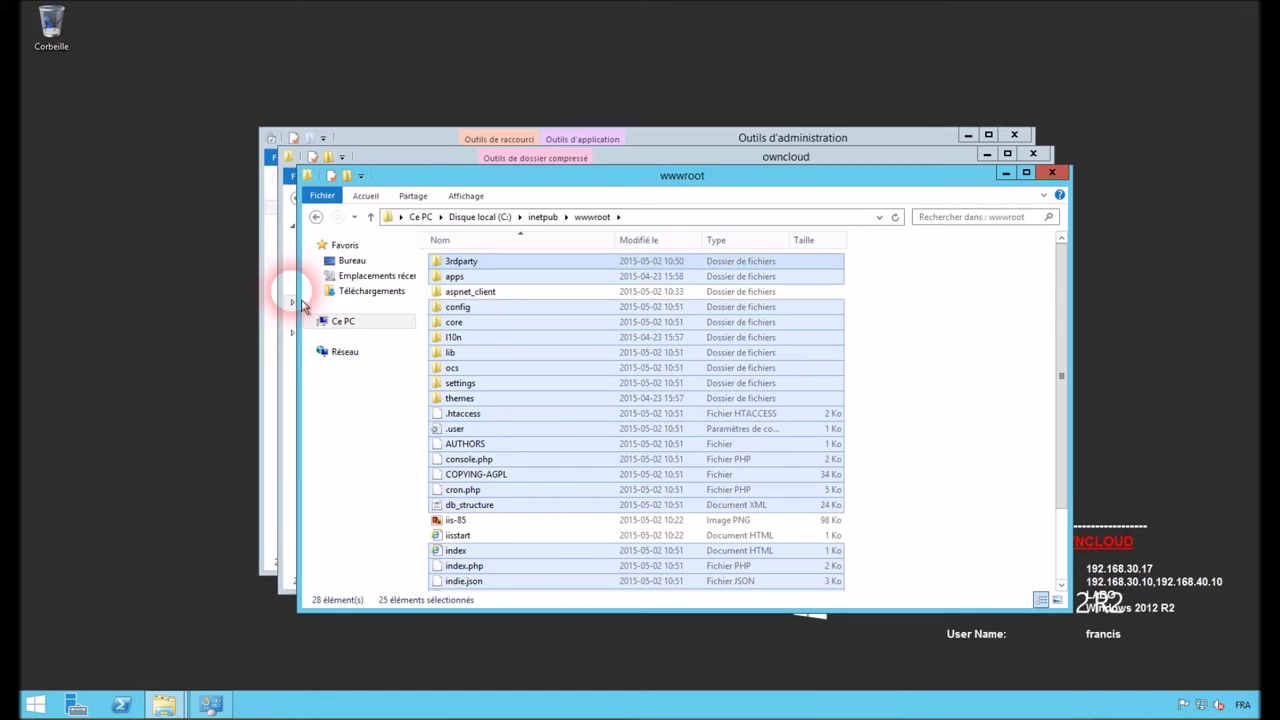
pyautogui.click(485, 292)
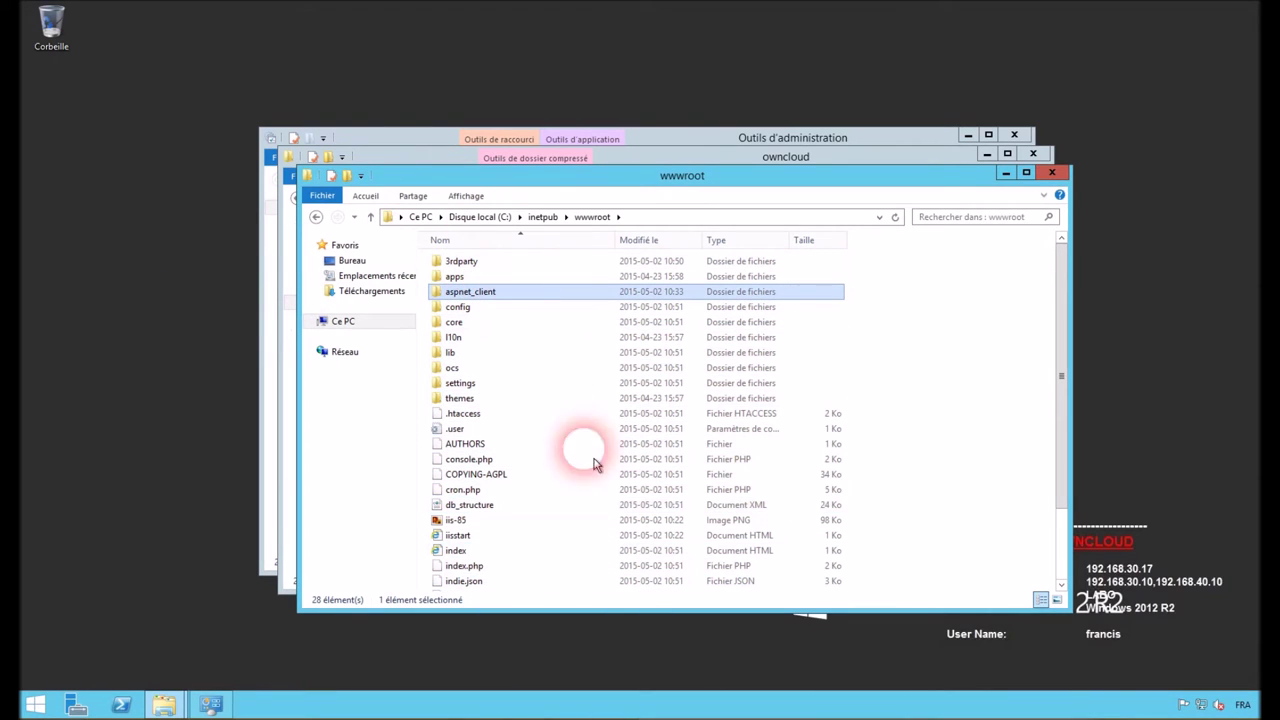
pyautogui.keyDown('ctrl'); pyautogui.click(468, 521); pyautogui.keyUp('ctrl')
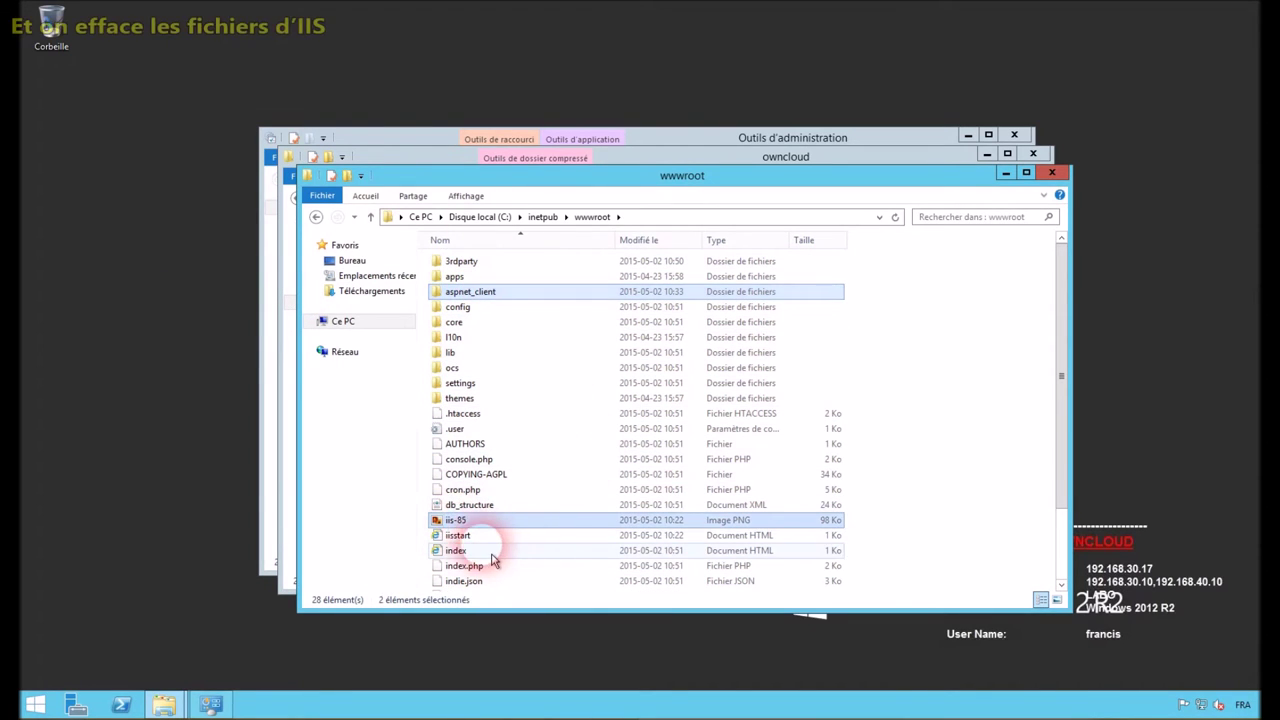
pyautogui.keyDown('ctrl'); pyautogui.click(490, 538); pyautogui.keyUp('ctrl')
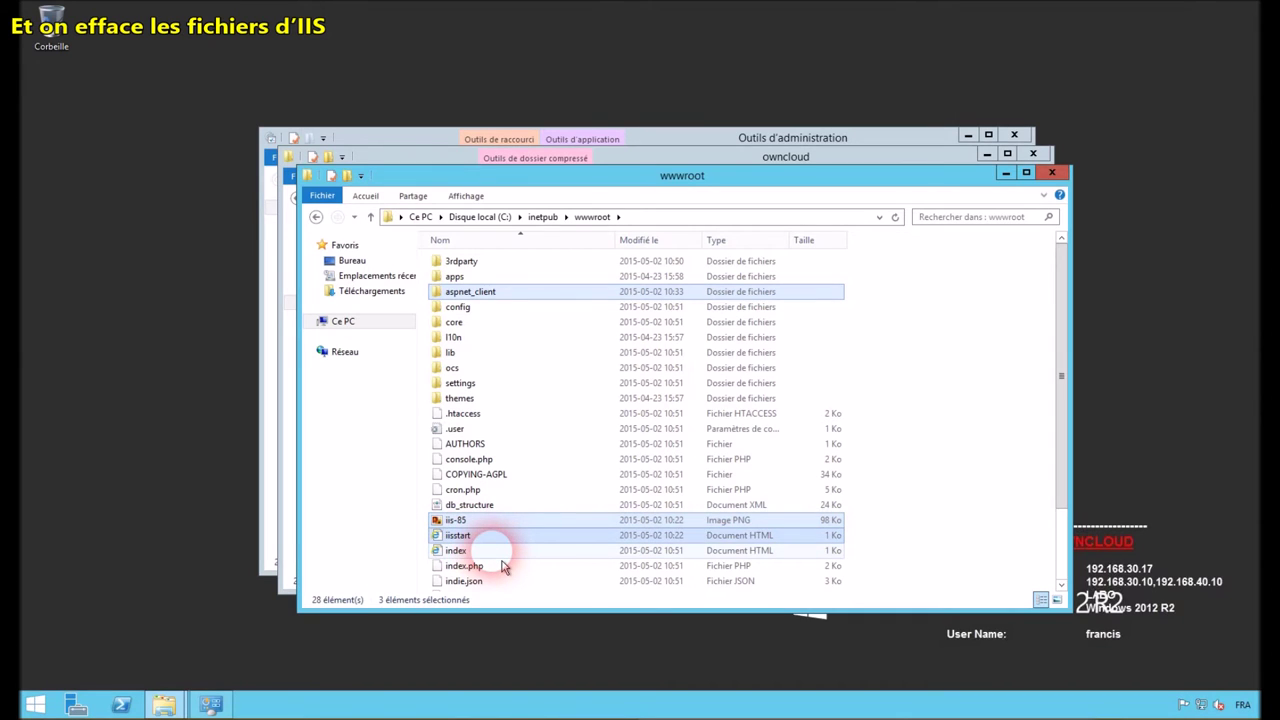
pyautogui.press('Delete')
pyautogui.click(697, 364)
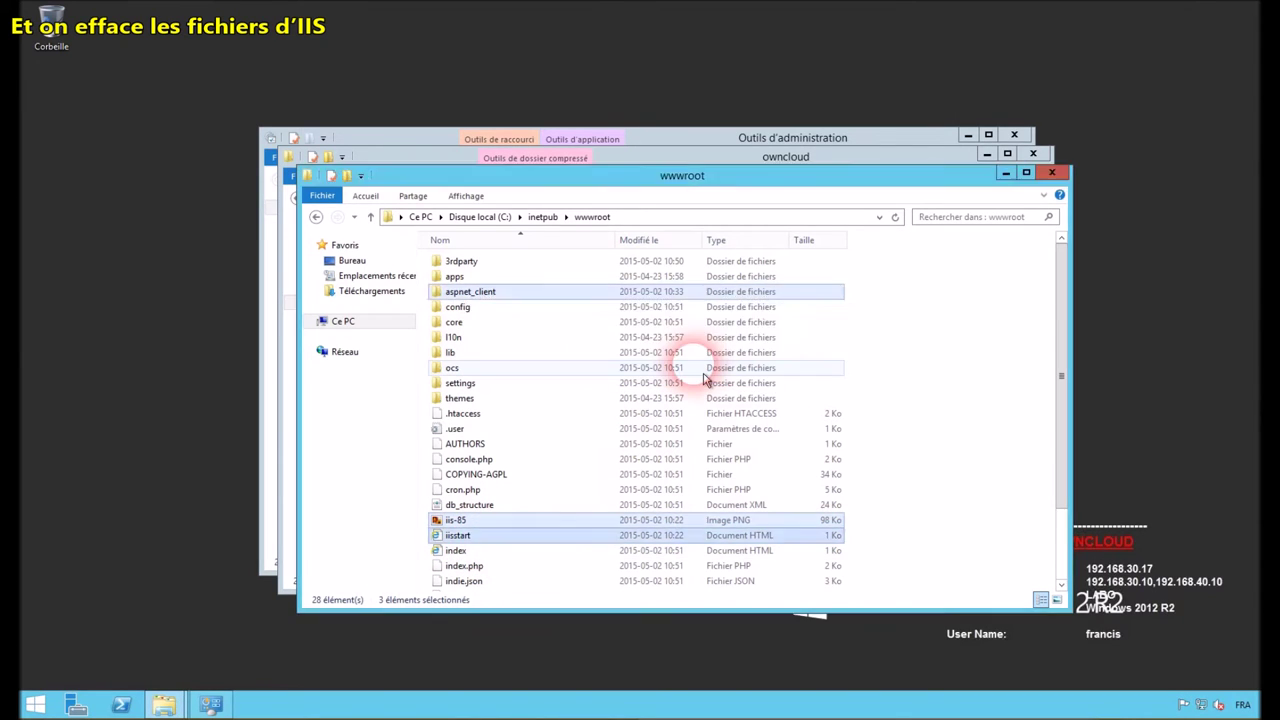
pyautogui.click(600, 278)
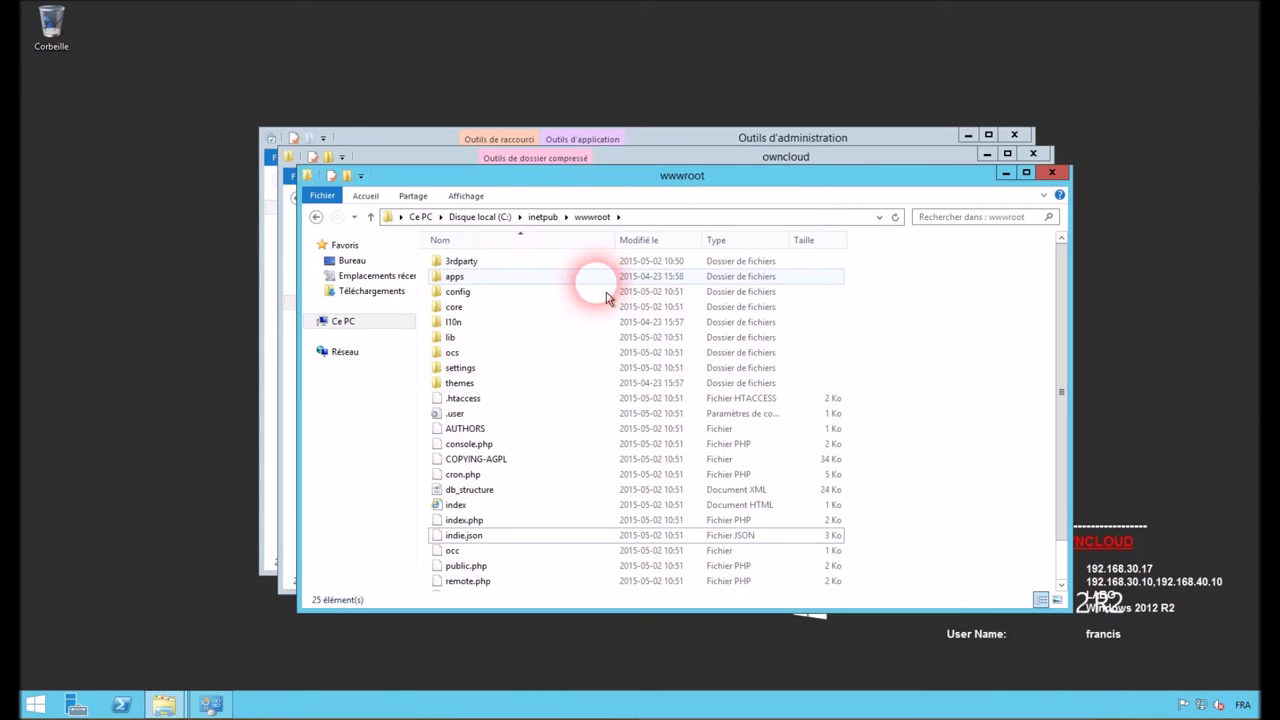
pyautogui.click(1048, 174)
pyautogui.click(1038, 155)
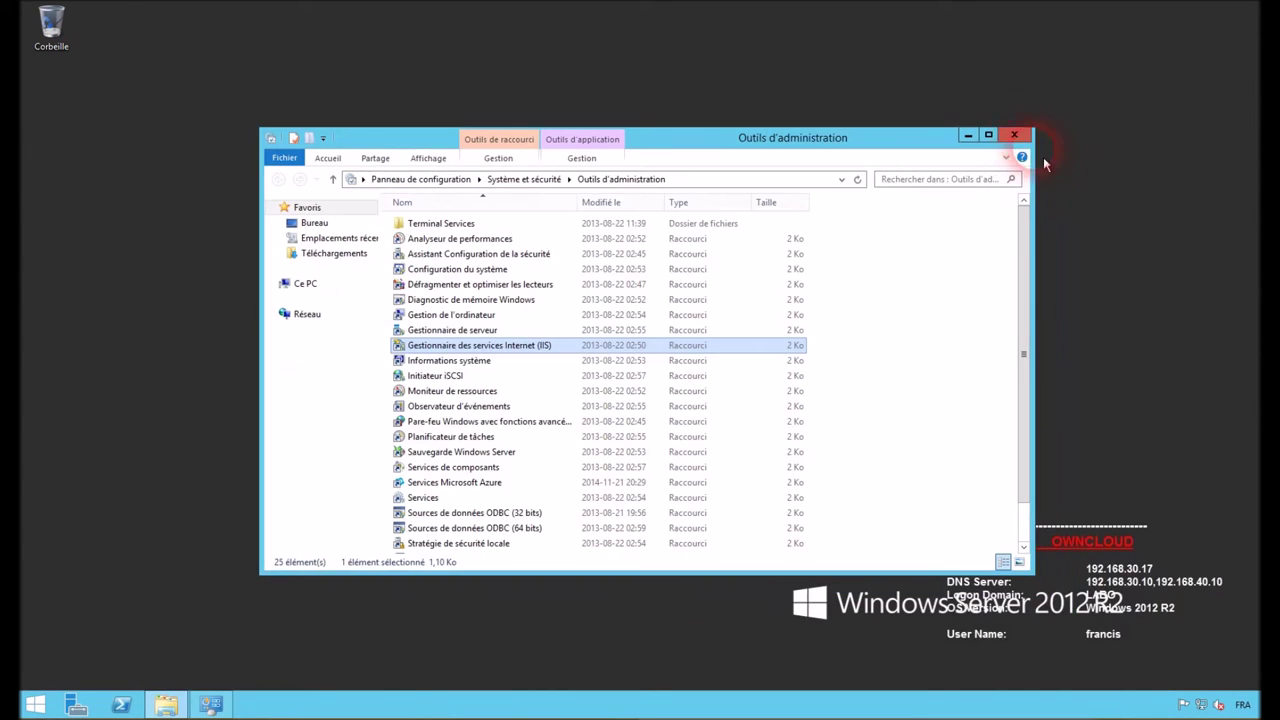
# - Create a new folder named Owncloud on the DATA (D:) drive
pyautogui.click(1015, 135)
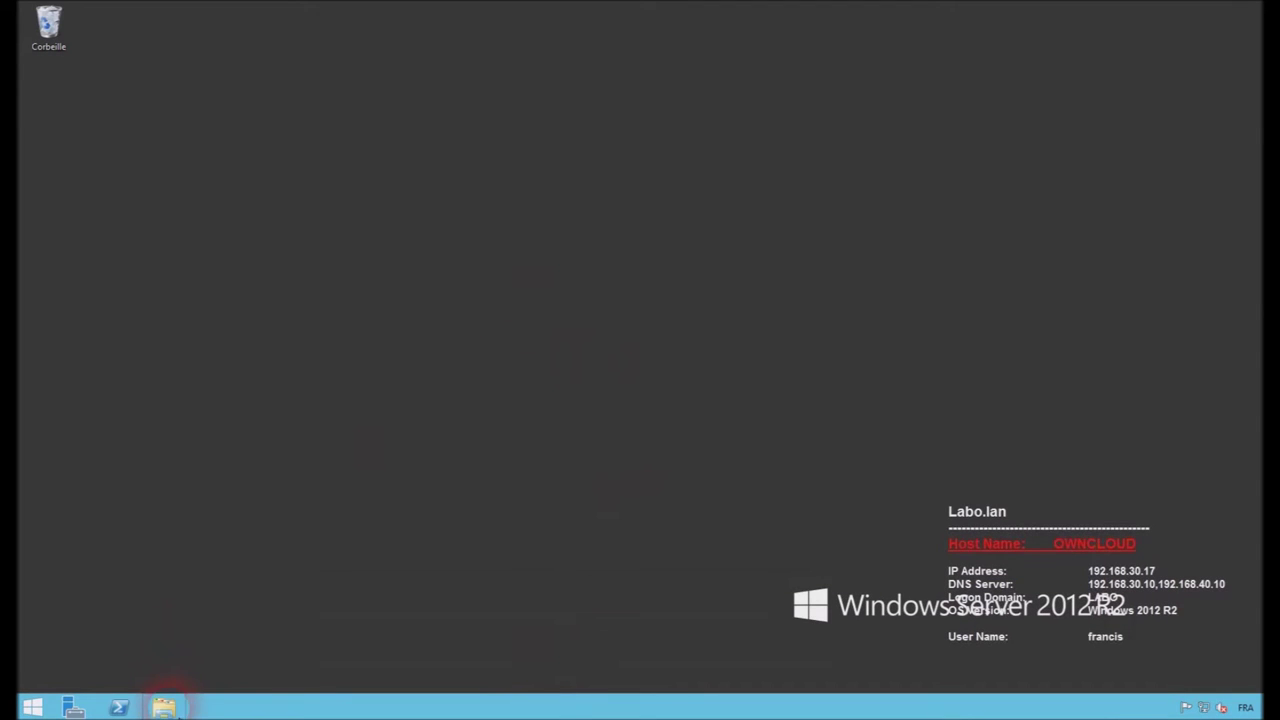
pyautogui.click(165, 707)
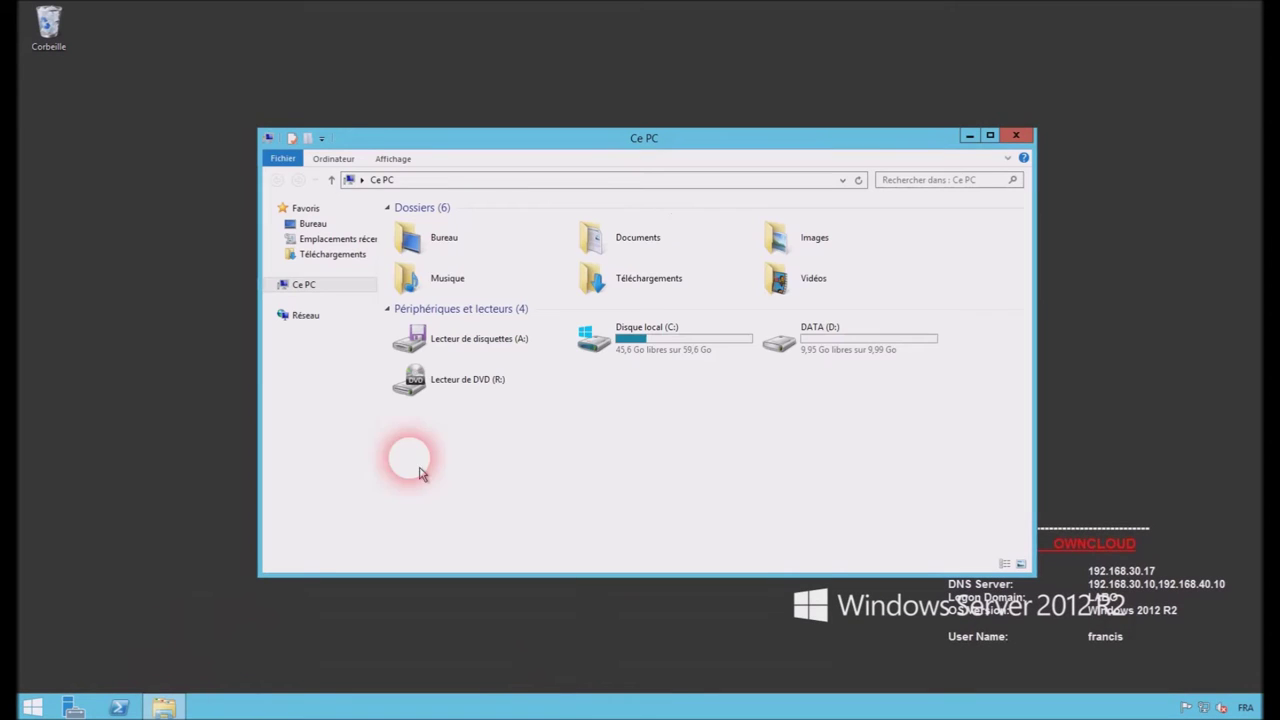
pyautogui.click(876, 347)
pyautogui.doubleClick(876, 347)
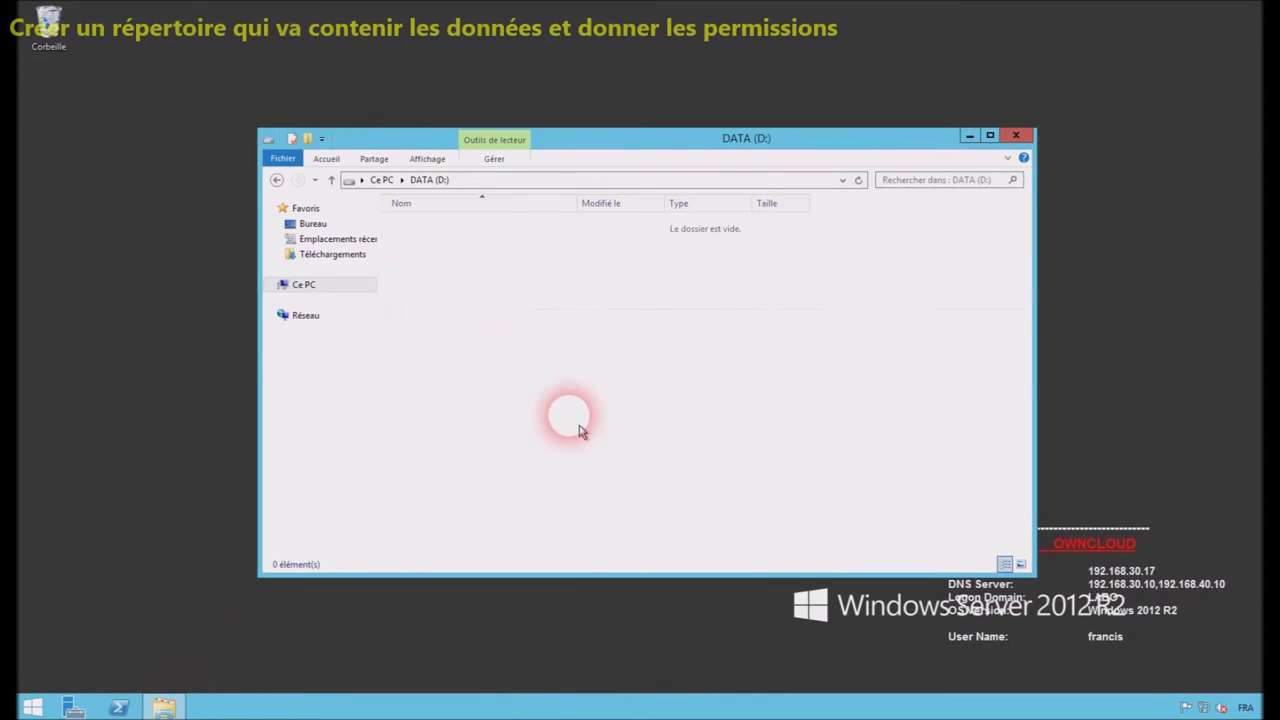
pyautogui.rightClick(566, 400)
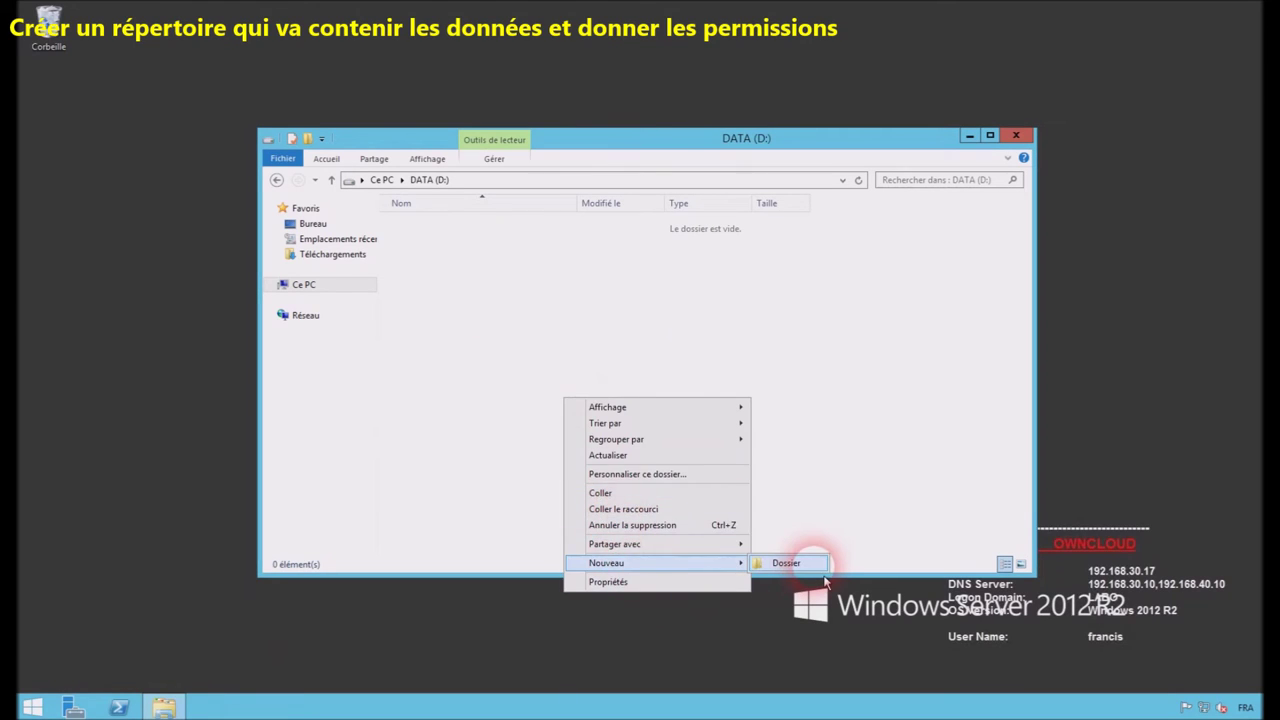
pyautogui.click(818, 566)
pyautogui.write('0')
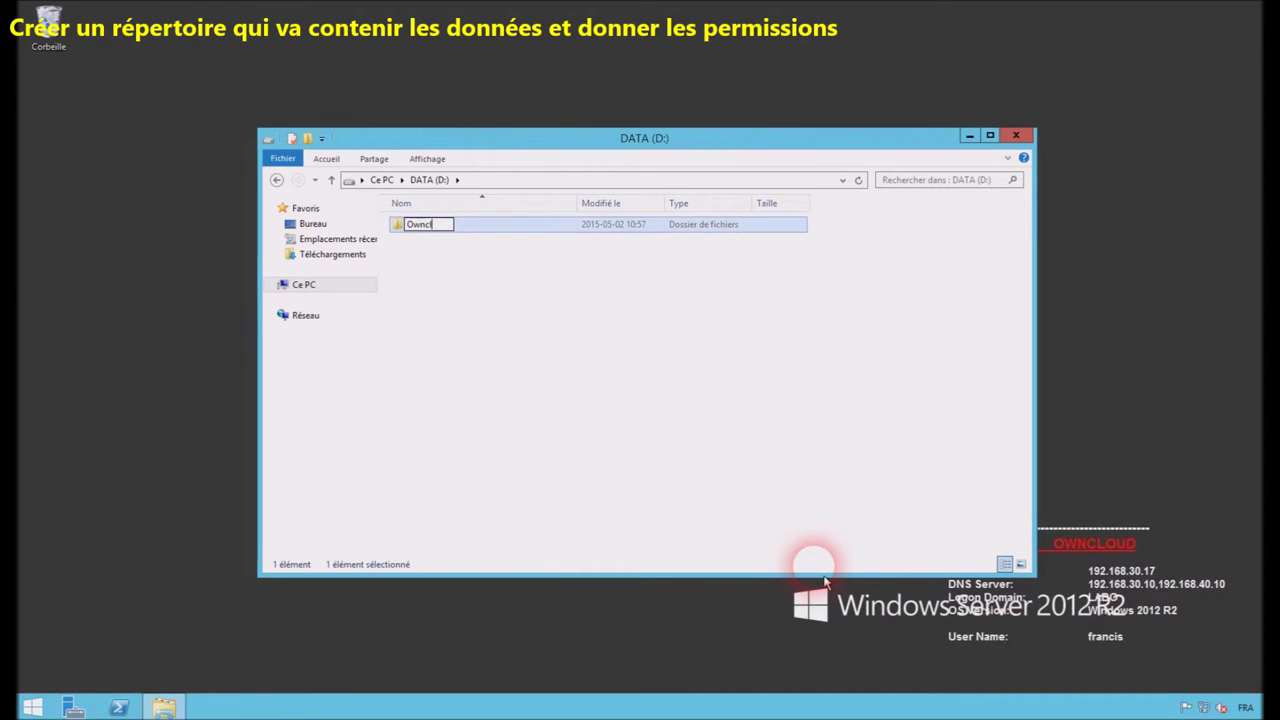
pyautogui.write('wncloud')
pyautogui.click(617, 457)
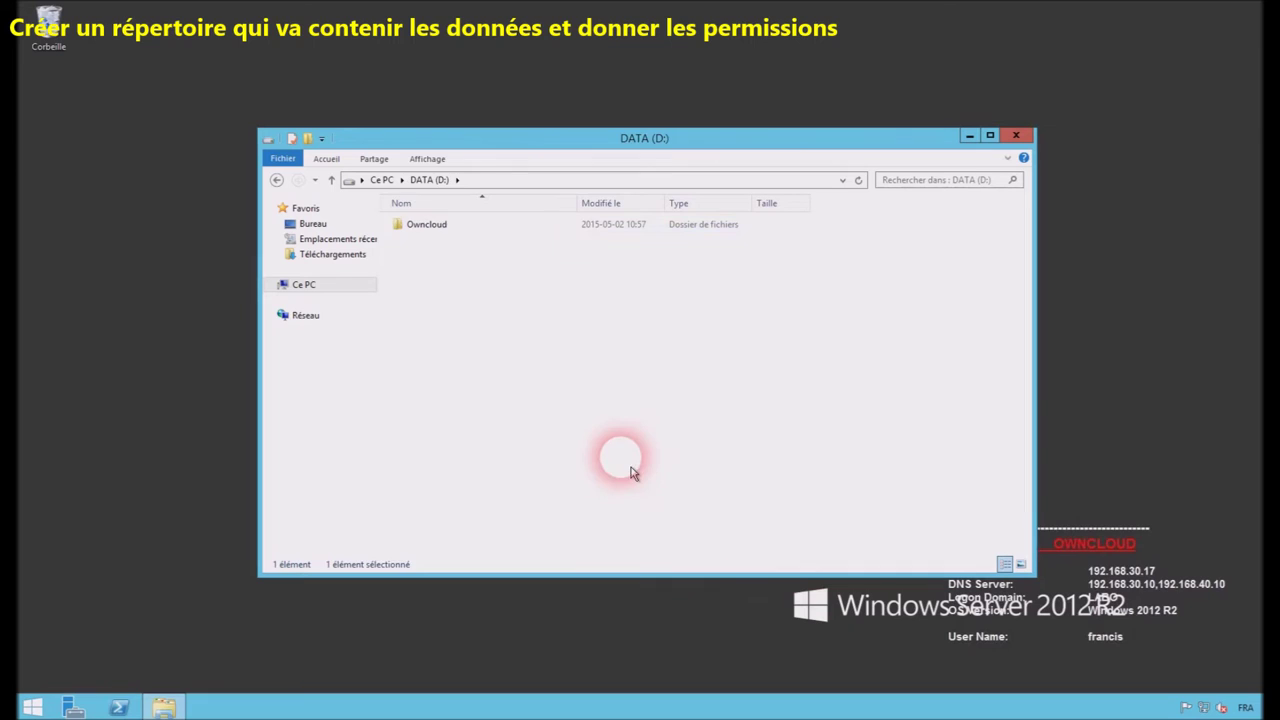
# - Grant the Utilisateurs group Modification and Écriture rights on the Owncloud folder
pyautogui.click(428, 243)
pyautogui.rightClick(428, 243)
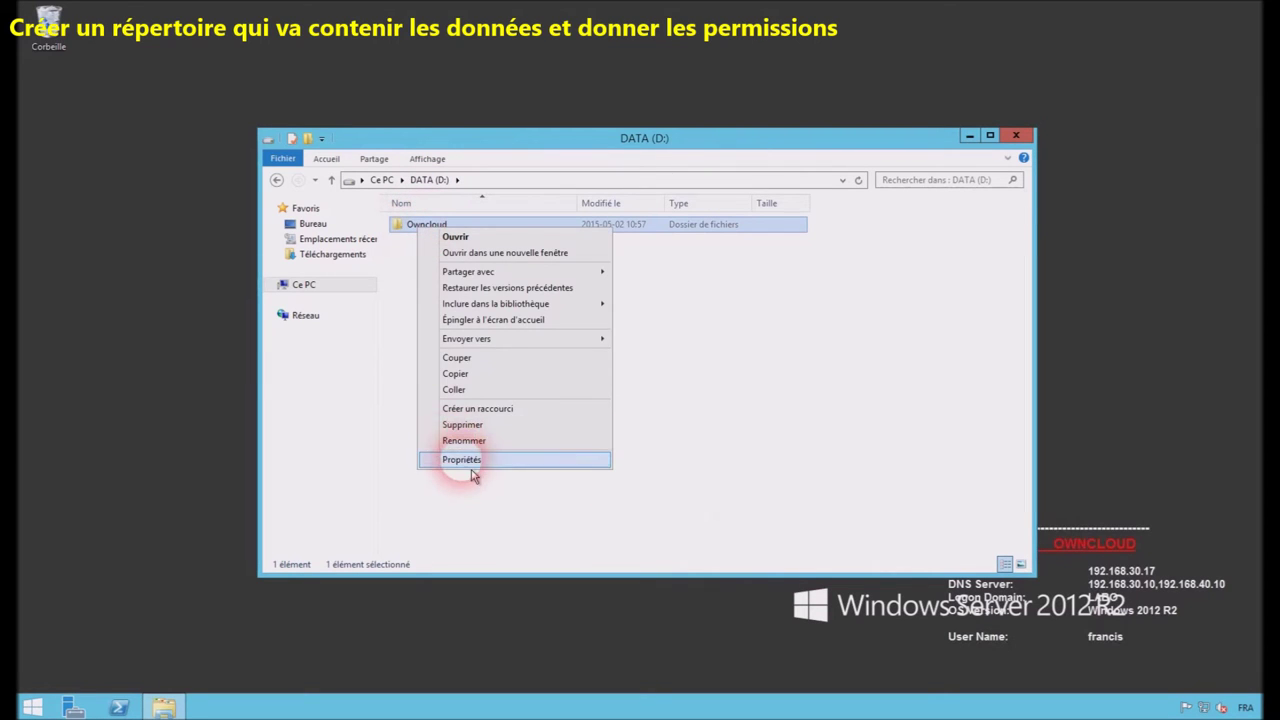
pyautogui.click(472, 455)
pyautogui.click(516, 263)
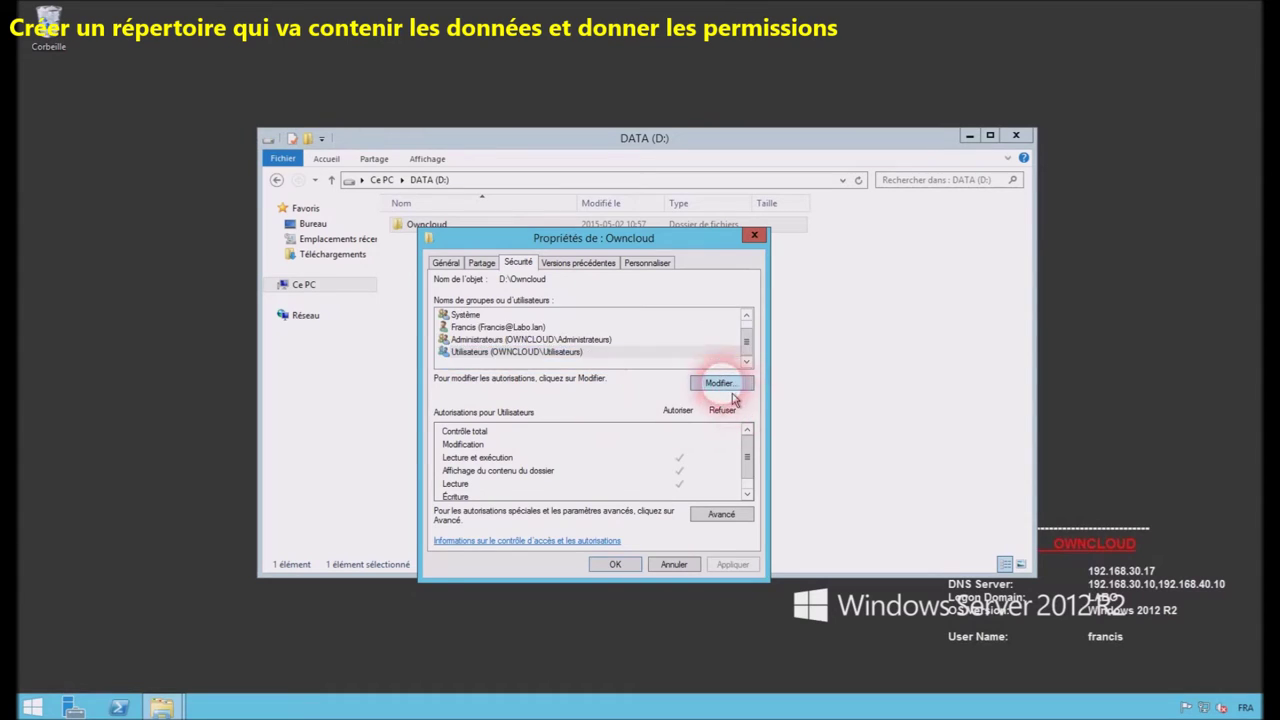
pyautogui.click(718, 383)
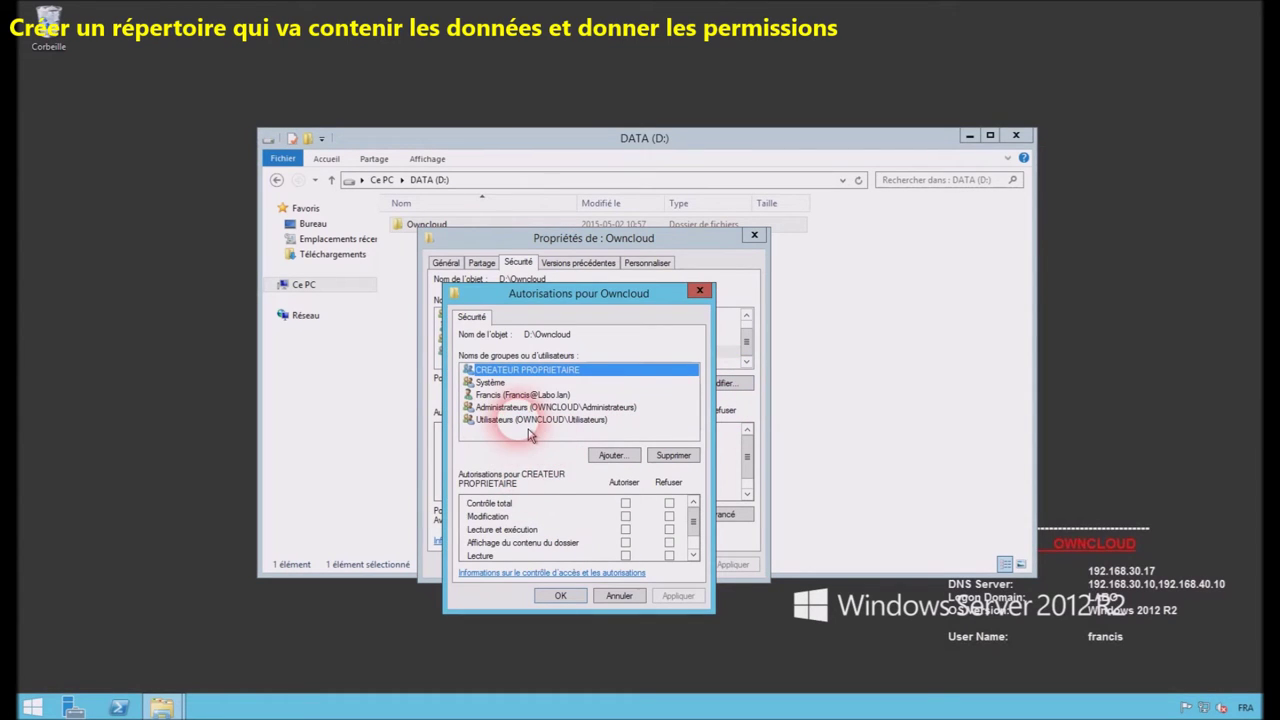
pyautogui.click(530, 419)
pyautogui.click(625, 516)
pyautogui.moveTo(693, 521); pyautogui.dragTo(693, 537)
pyautogui.click(679, 595)
pyautogui.click(560, 595)
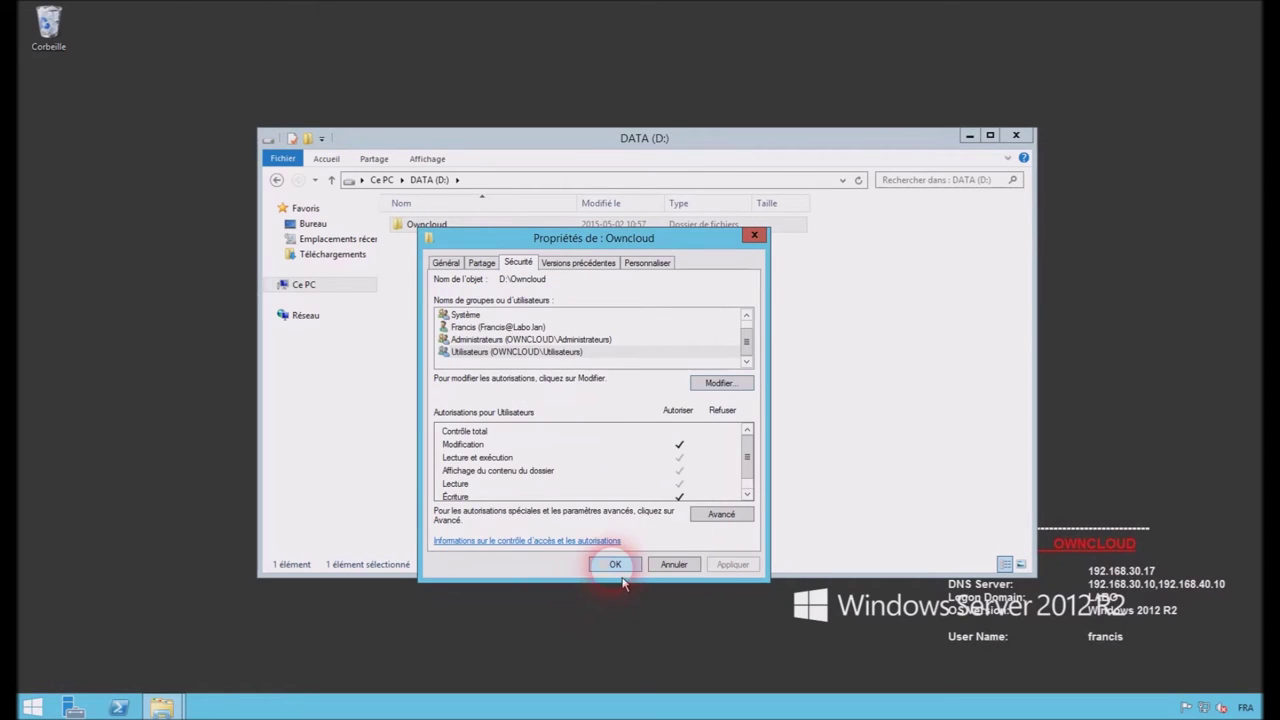
pyautogui.click(615, 564)
pyautogui.click(376, 181)
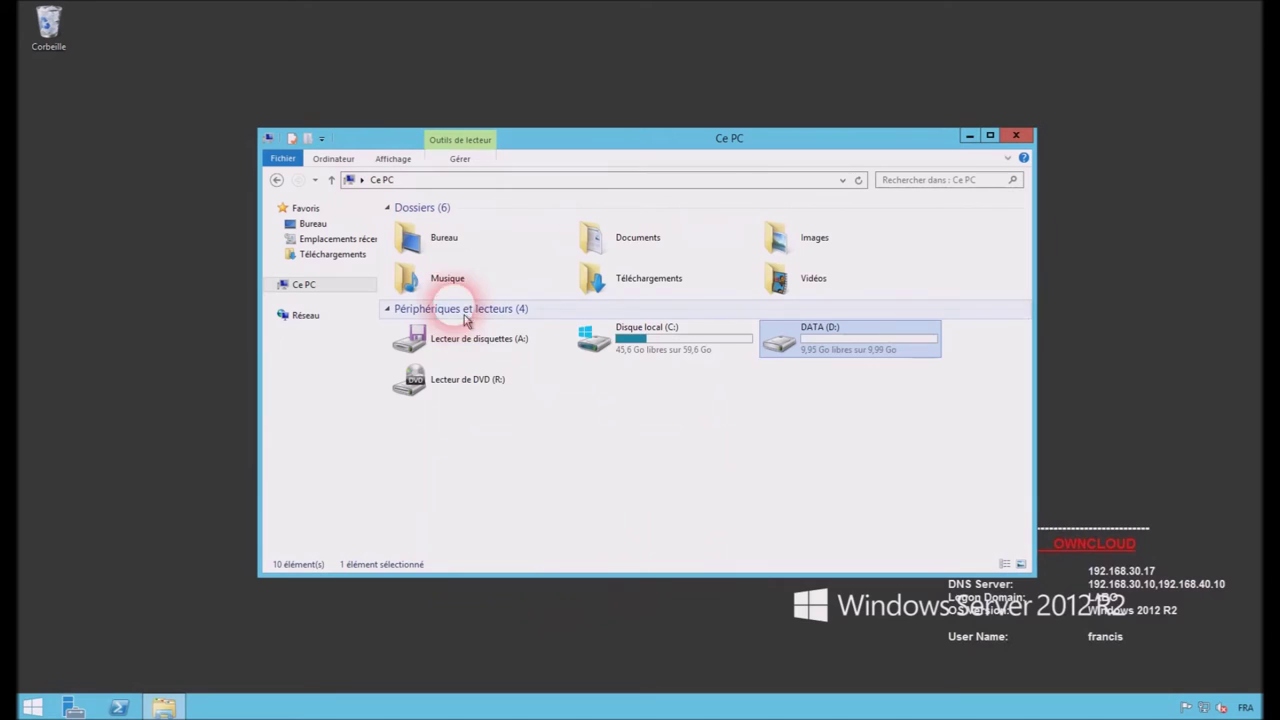
# - Open the security permissions of C:\inetpub\wwwroot
pyautogui.click(650, 362)
pyautogui.doubleClick(650, 362)
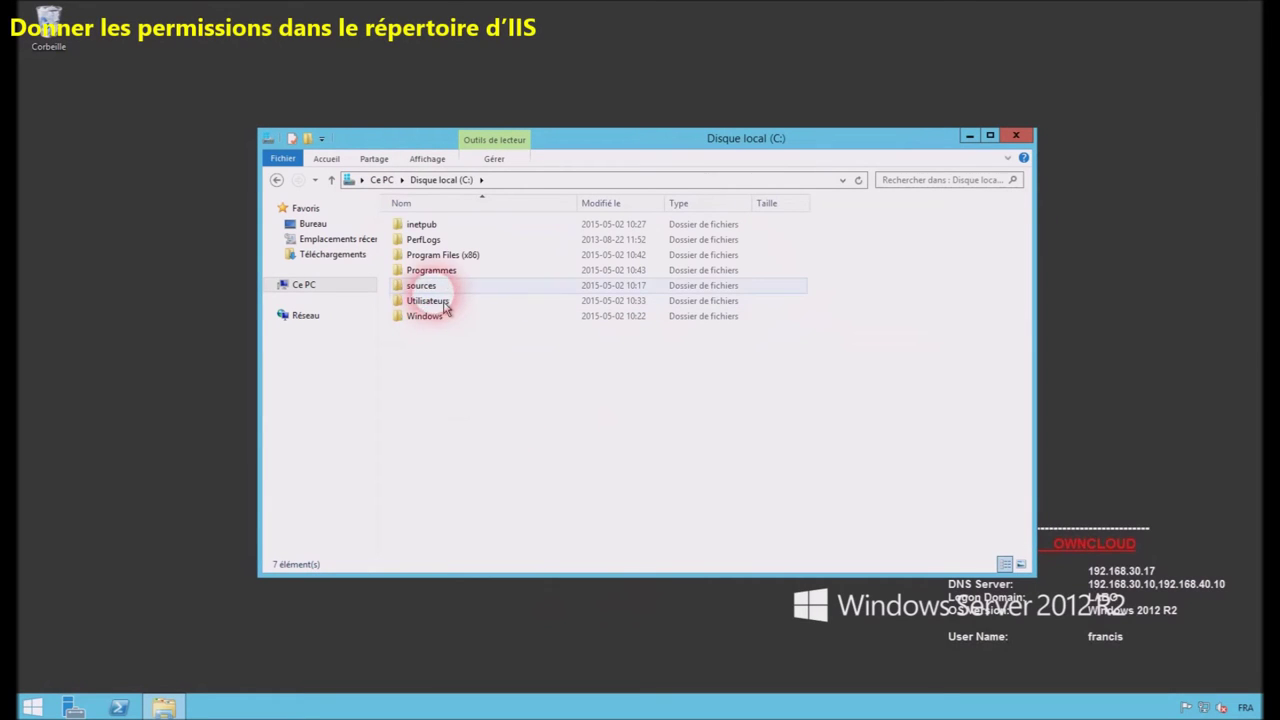
pyautogui.doubleClick(437, 226)
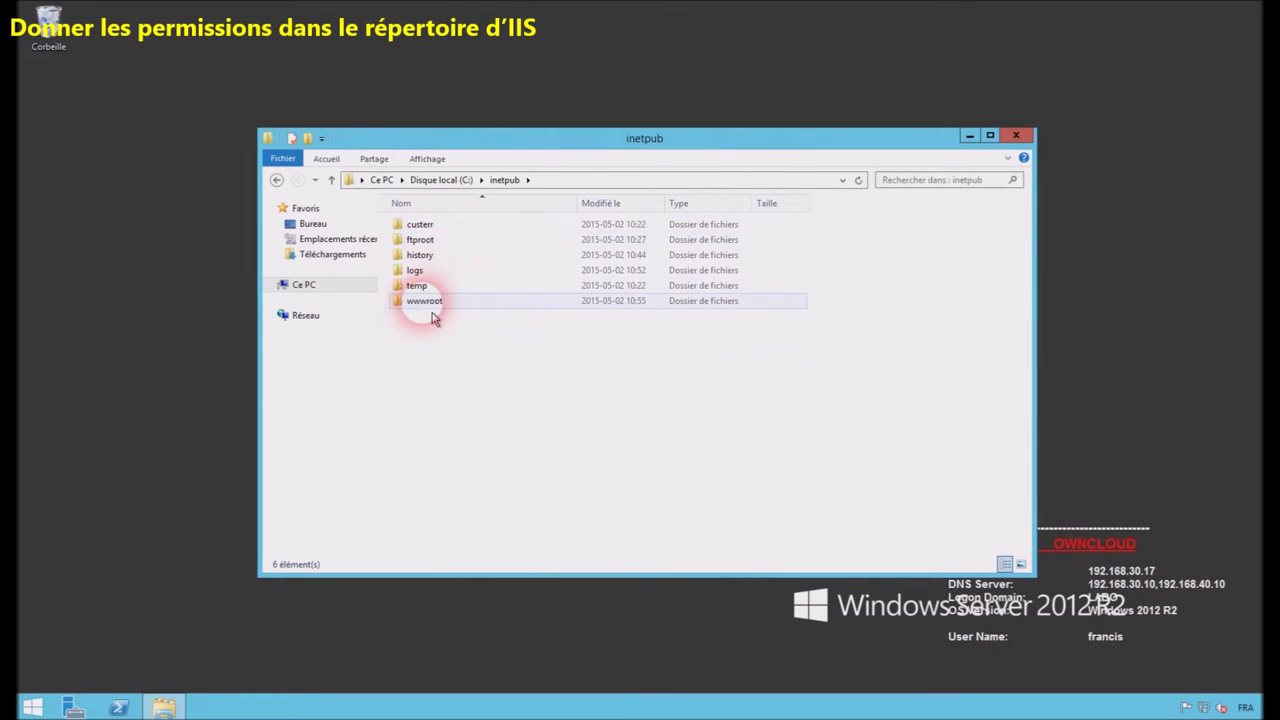
pyautogui.rightClick(422, 304)
pyautogui.click(489, 549)
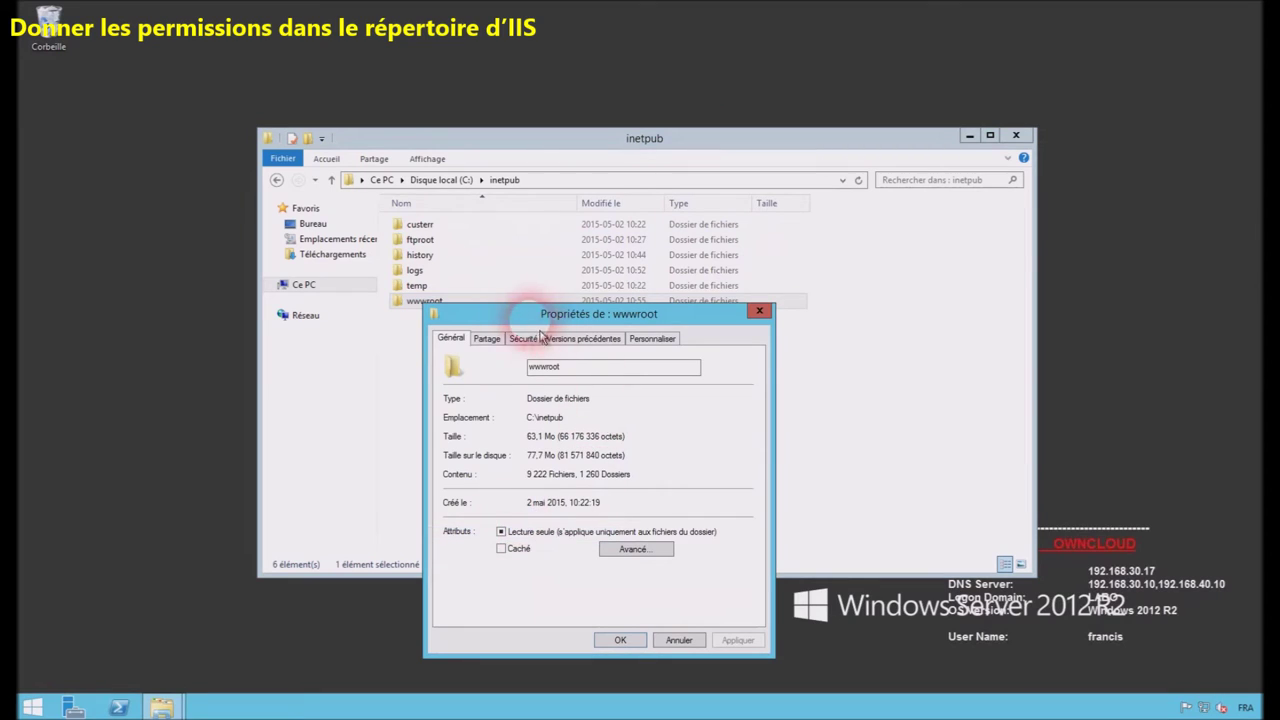
pyautogui.click(523, 339)
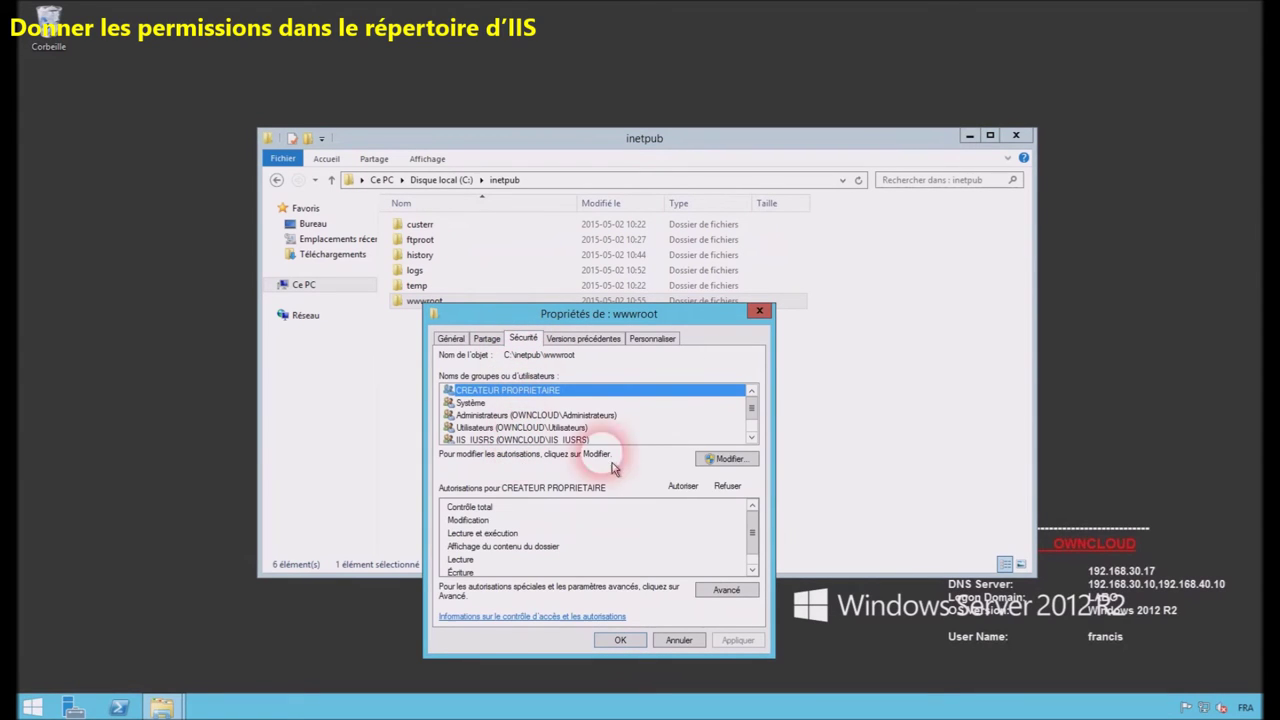
pyautogui.click(728, 459)
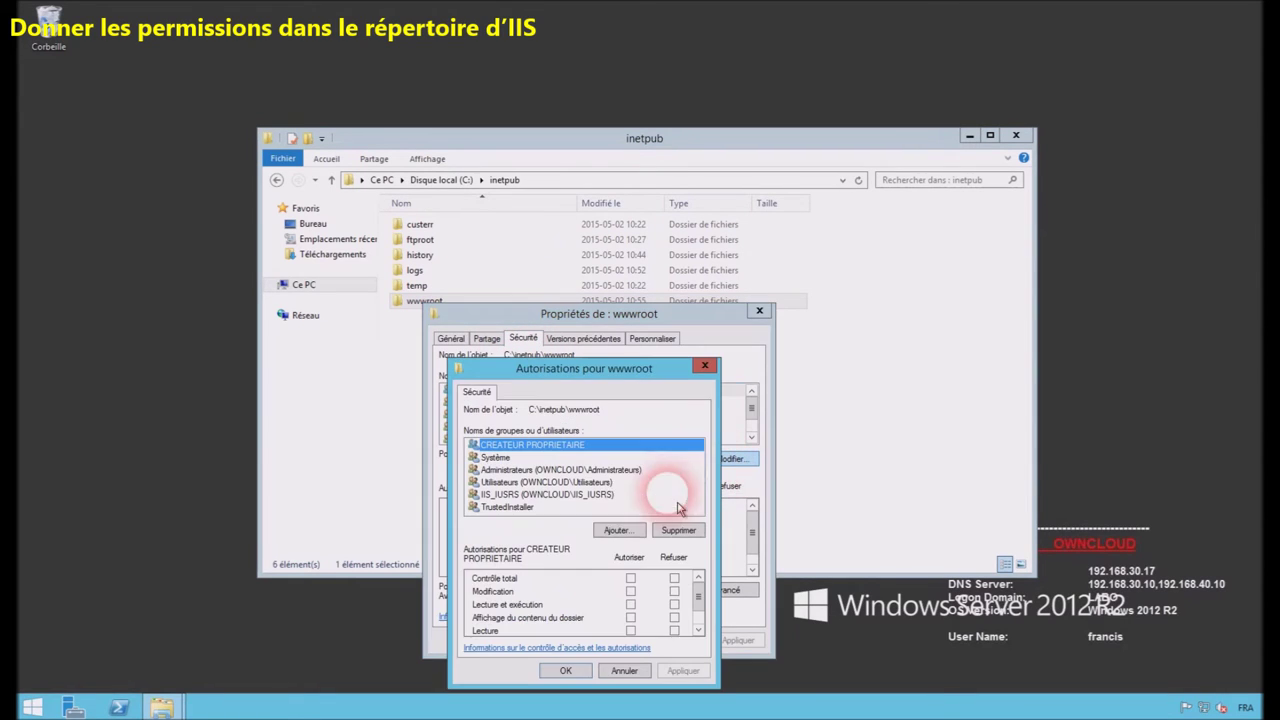
# - Grant Utilisateurs Modification and Écriture rights on wwwroot, then close the inetpub window
pyautogui.click(540, 484)
pyautogui.click(630, 591)
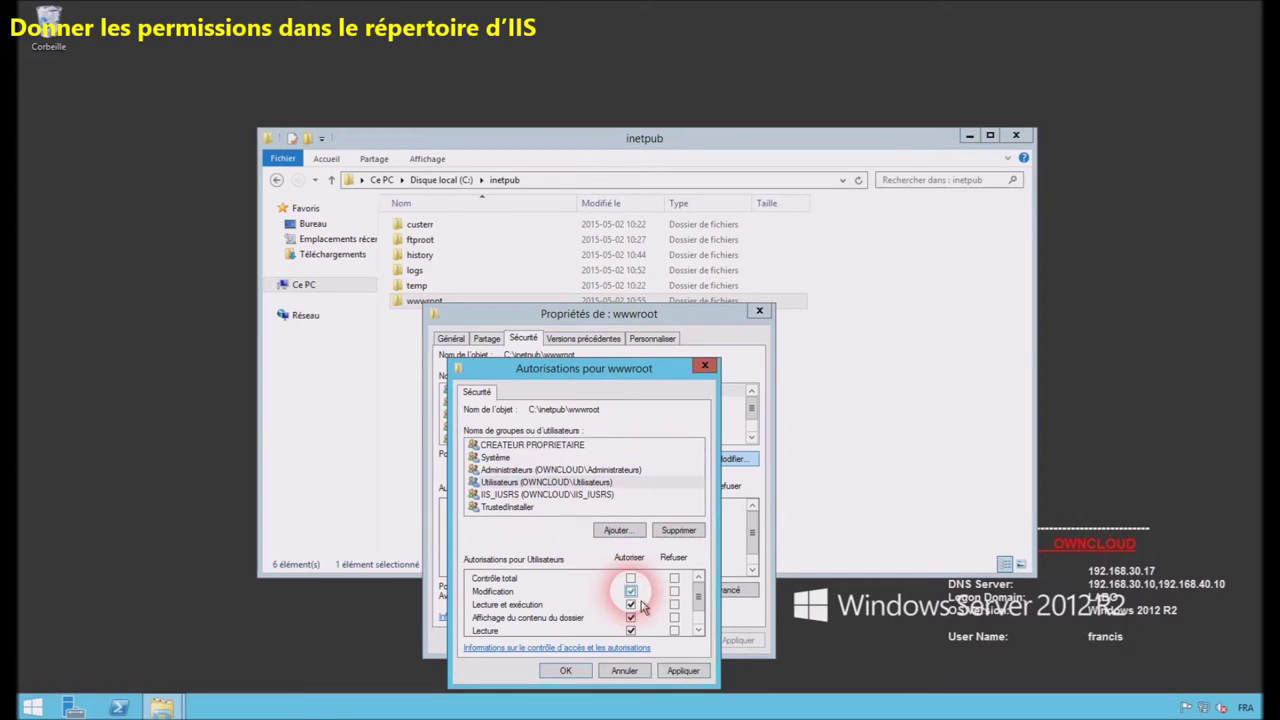
pyautogui.moveTo(697, 595); pyautogui.dragTo(708, 640)
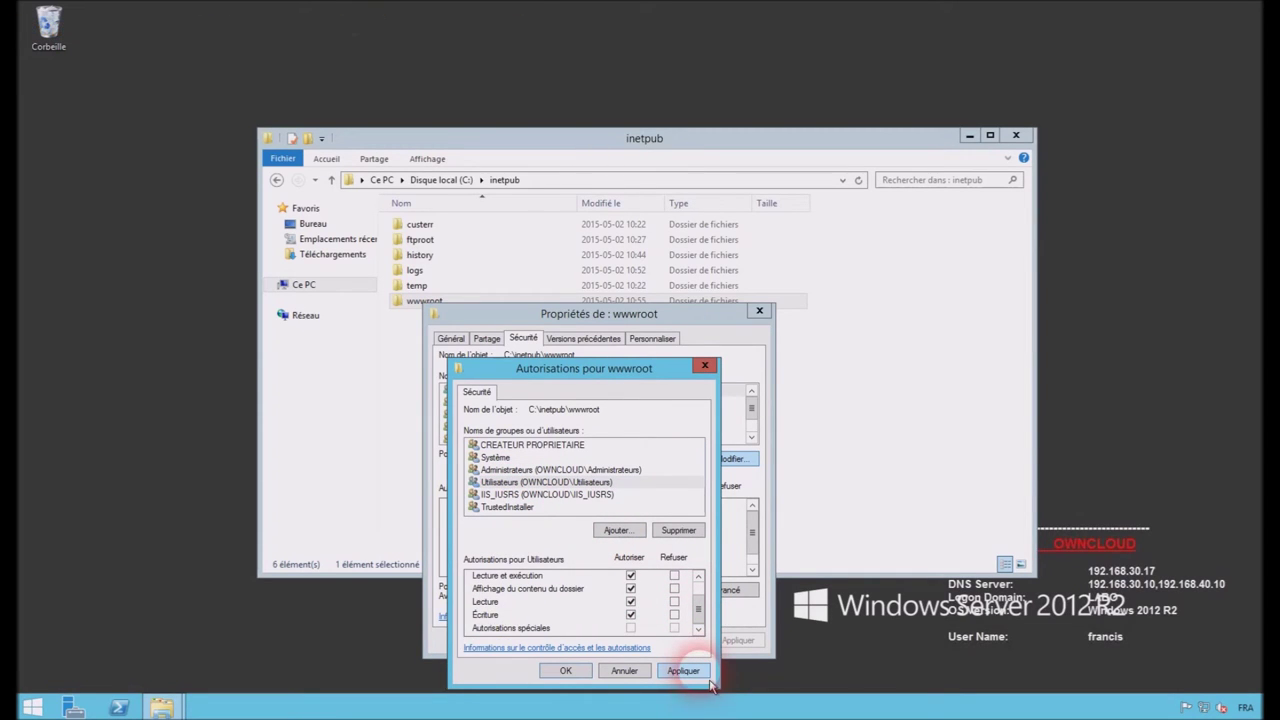
pyautogui.click(622, 675)
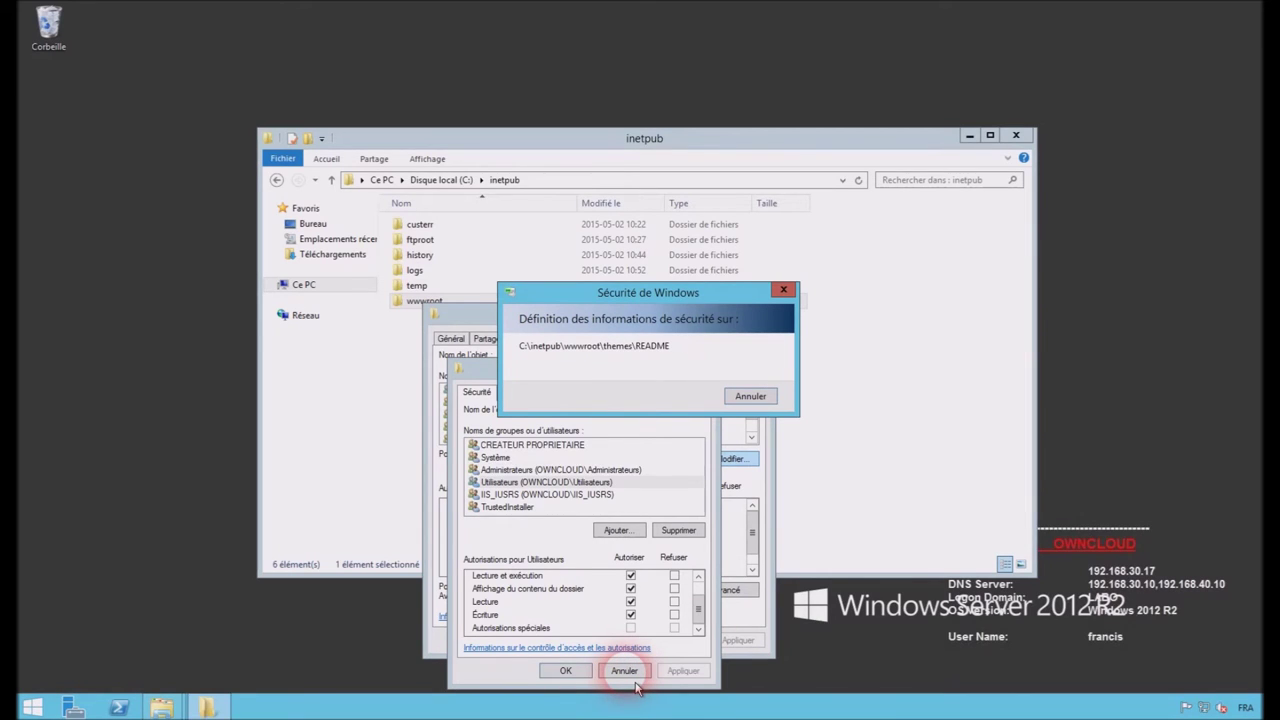
pyautogui.click(568, 671)
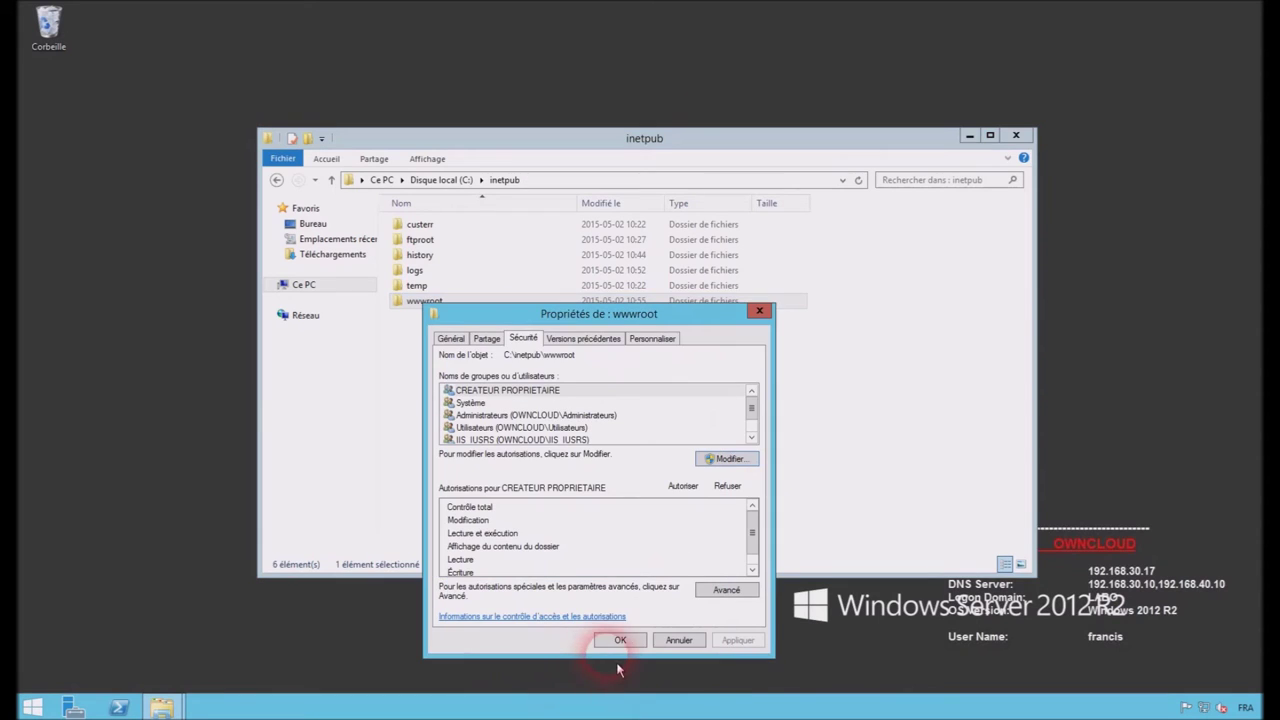
pyautogui.click(620, 641)
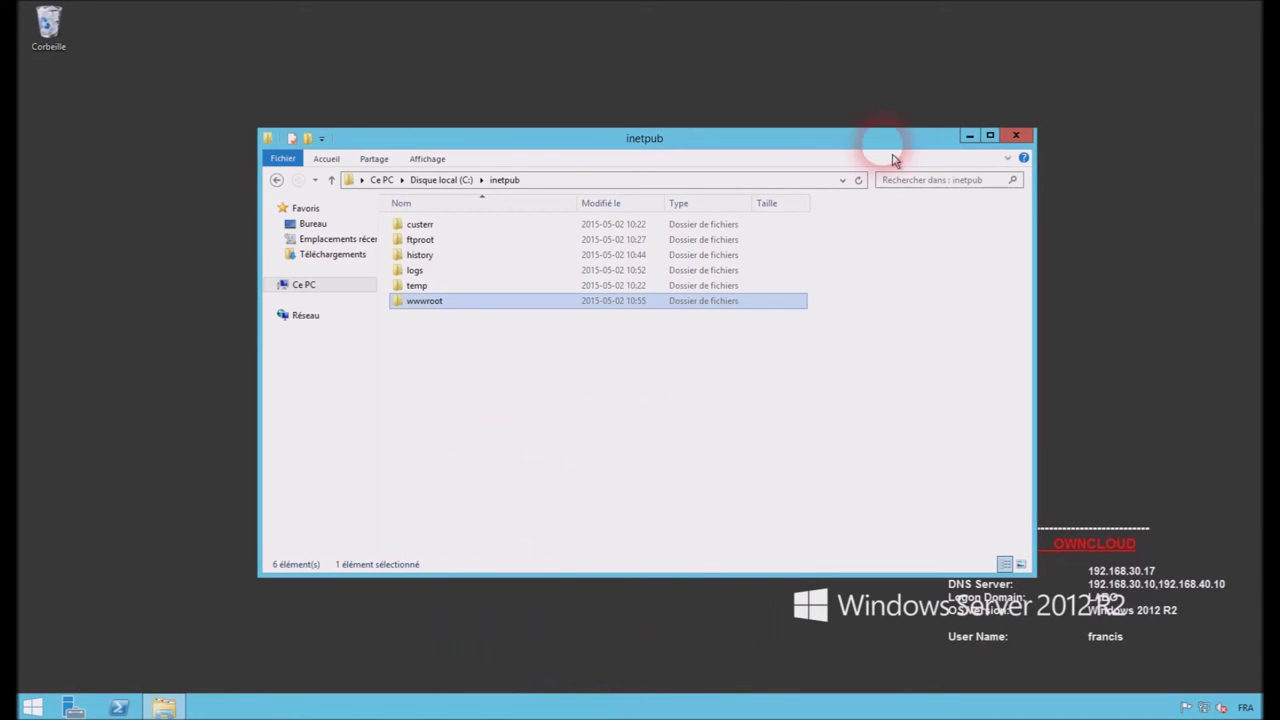
pyautogui.click(1016, 135)
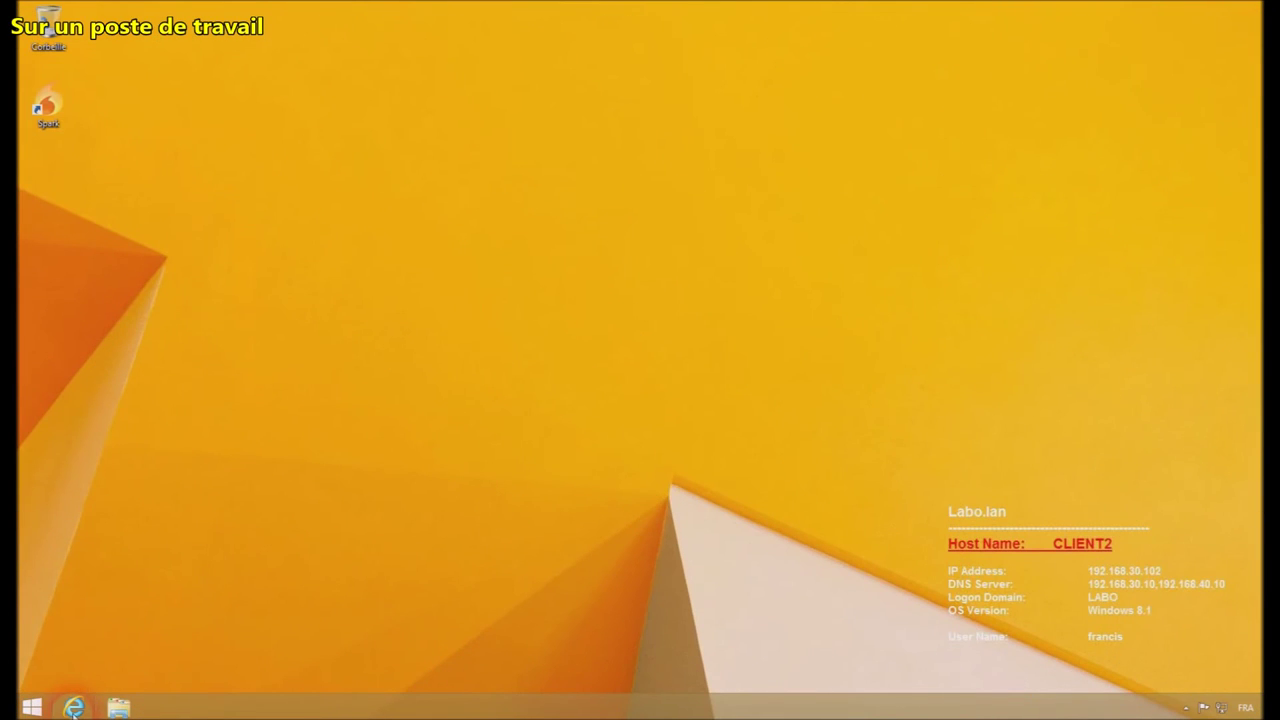
pyautogui.click(74, 708)
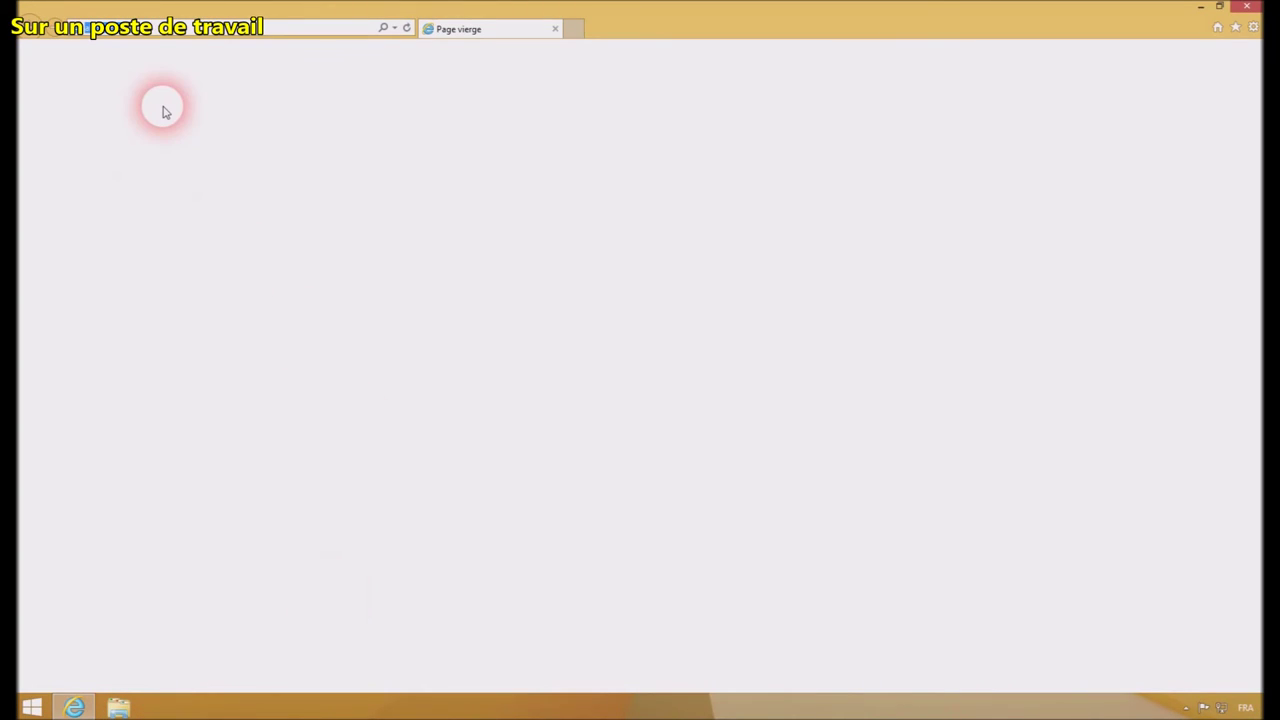
pyautogui.write('http:/')
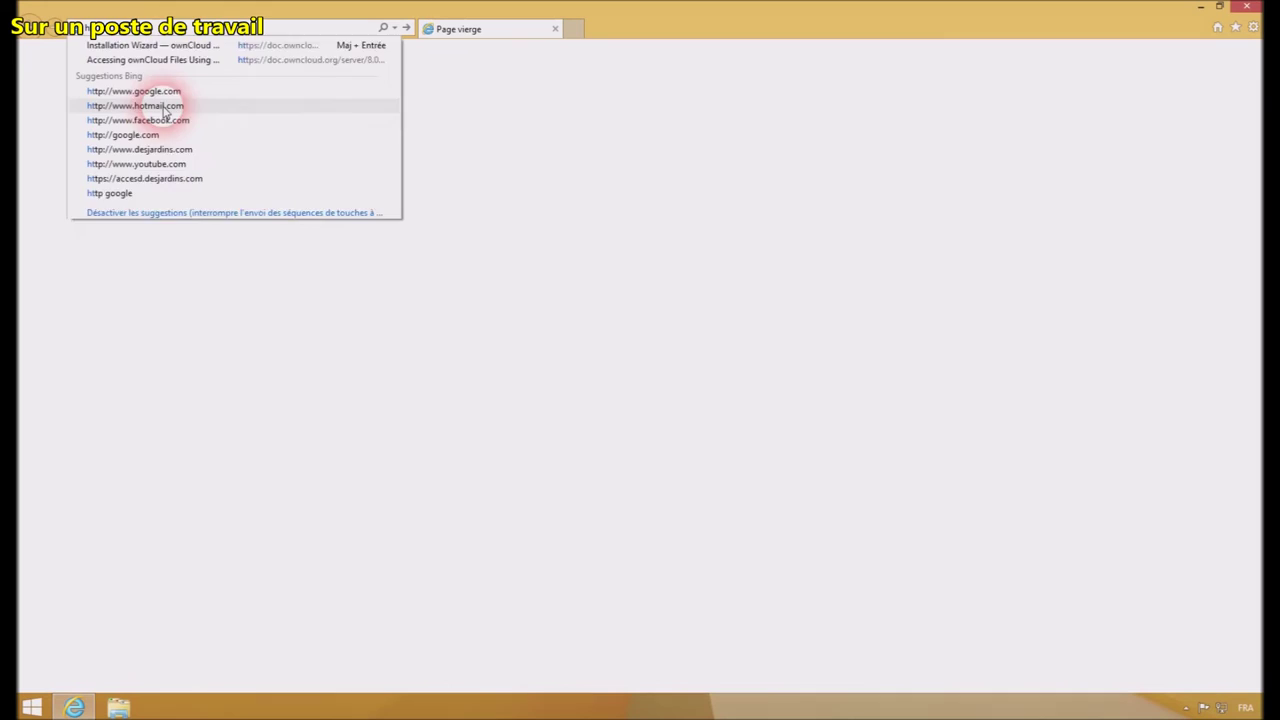
pyautogui.write('/')
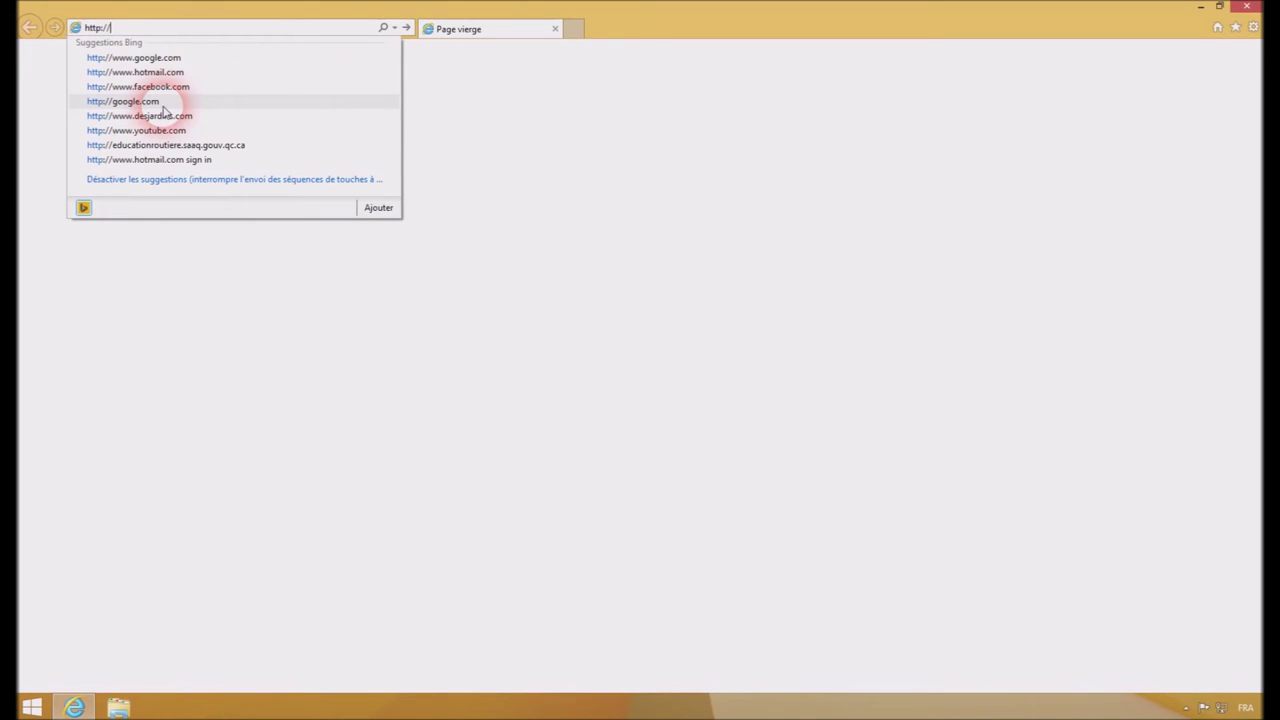
pyautogui.write('owncl')
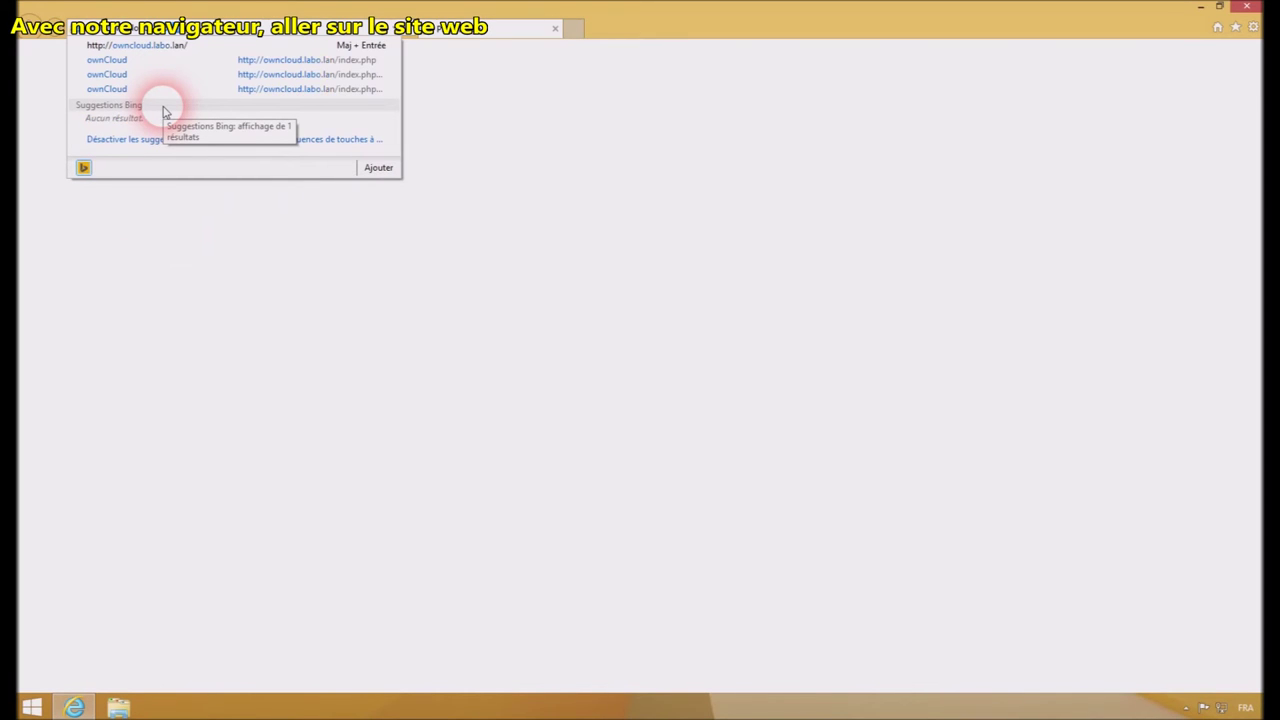
pyautogui.click(165, 112)
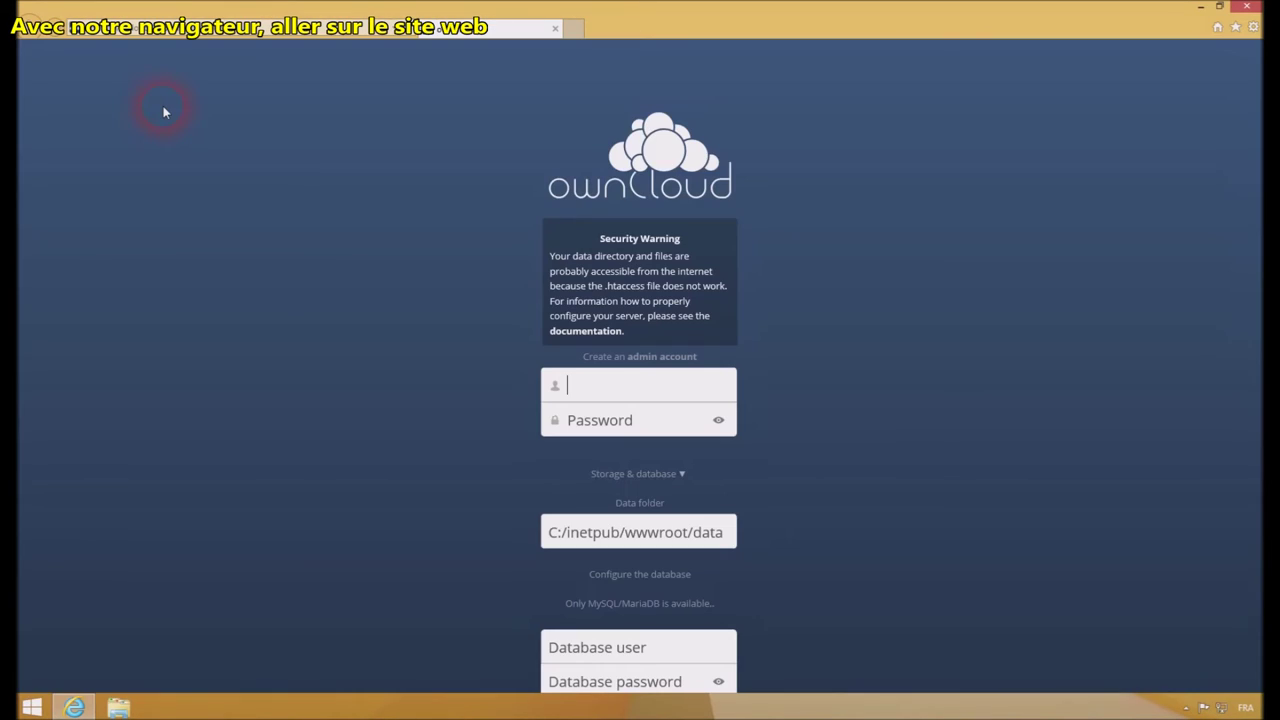
# - Enter the admin account username 'admin' and its password
pyautogui.click(659, 383)
pyautogui.press('Tab')
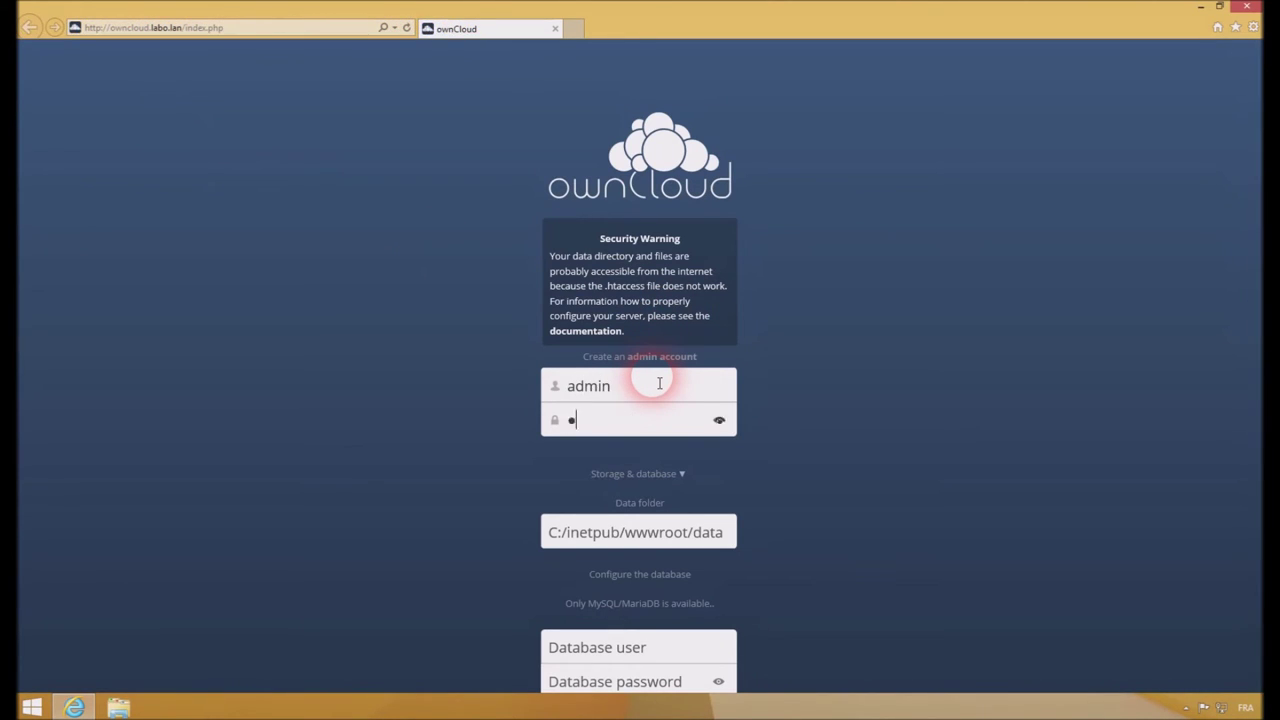
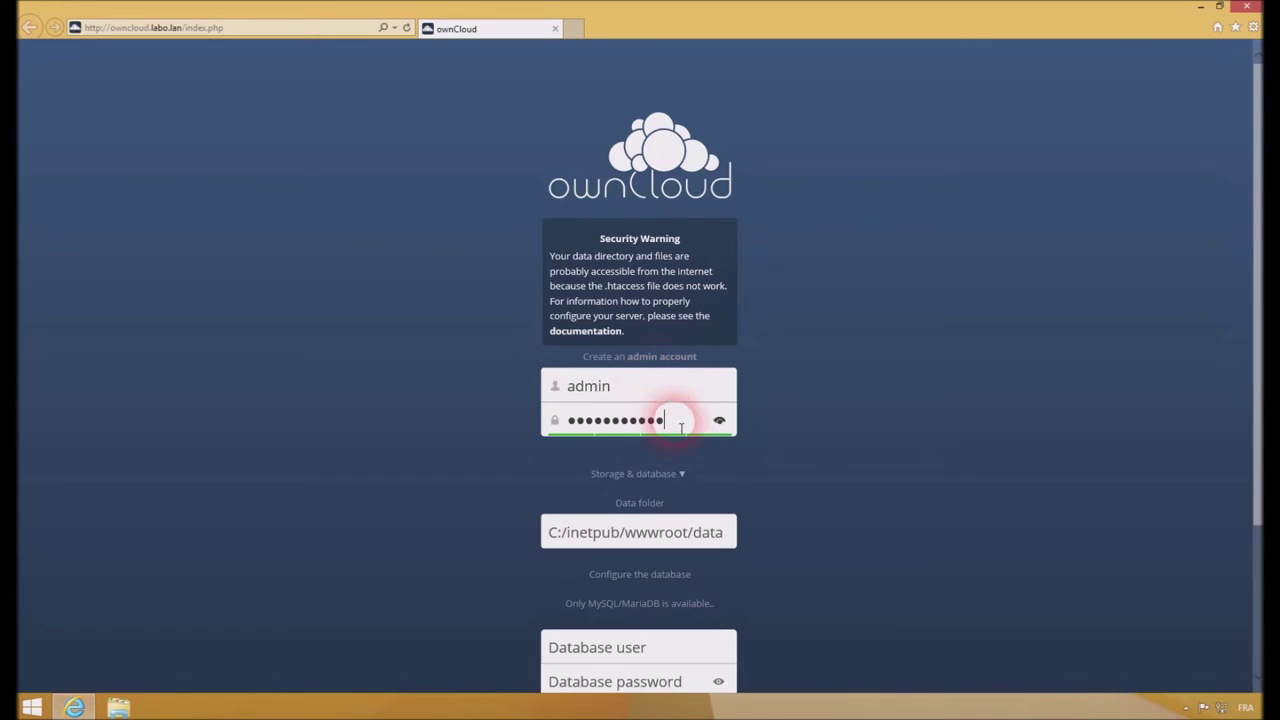
# - Set data folder d:\owncloud, database user root and database Owncloud, then finish setup
pyautogui.scroll(-2, 910, 500)
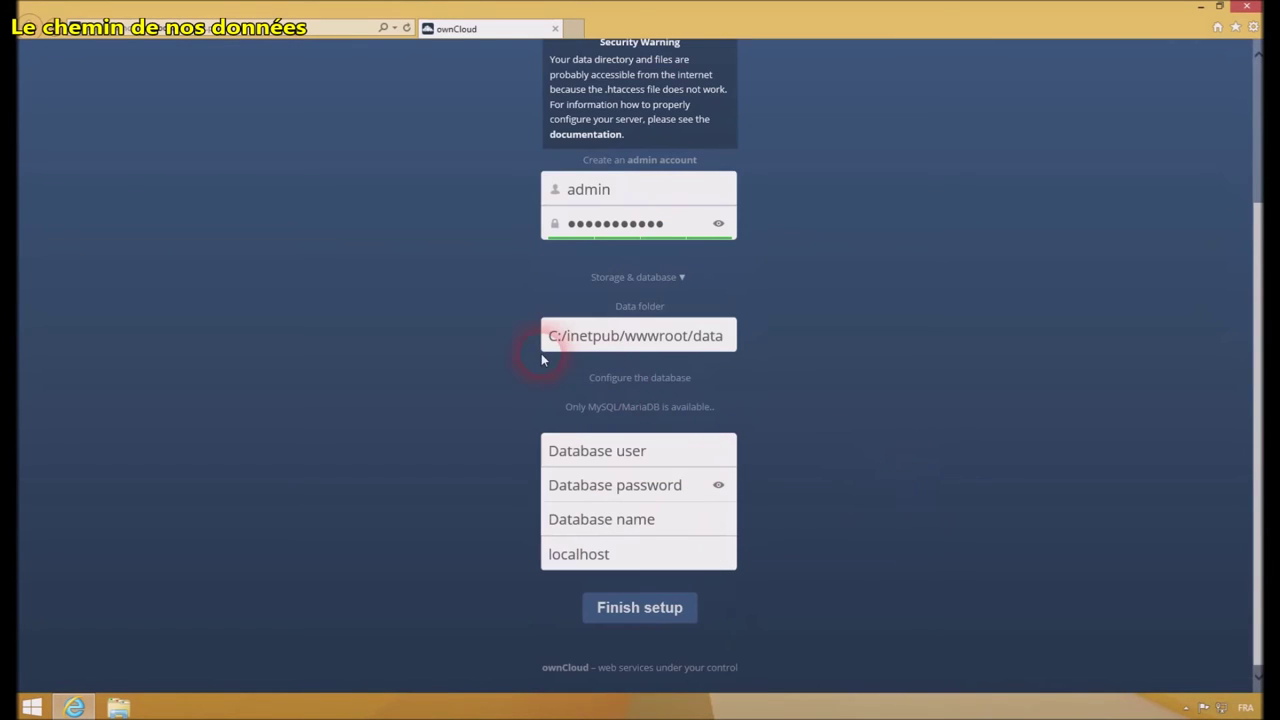
pyautogui.moveTo(555, 345); pyautogui.dragTo(838, 342)
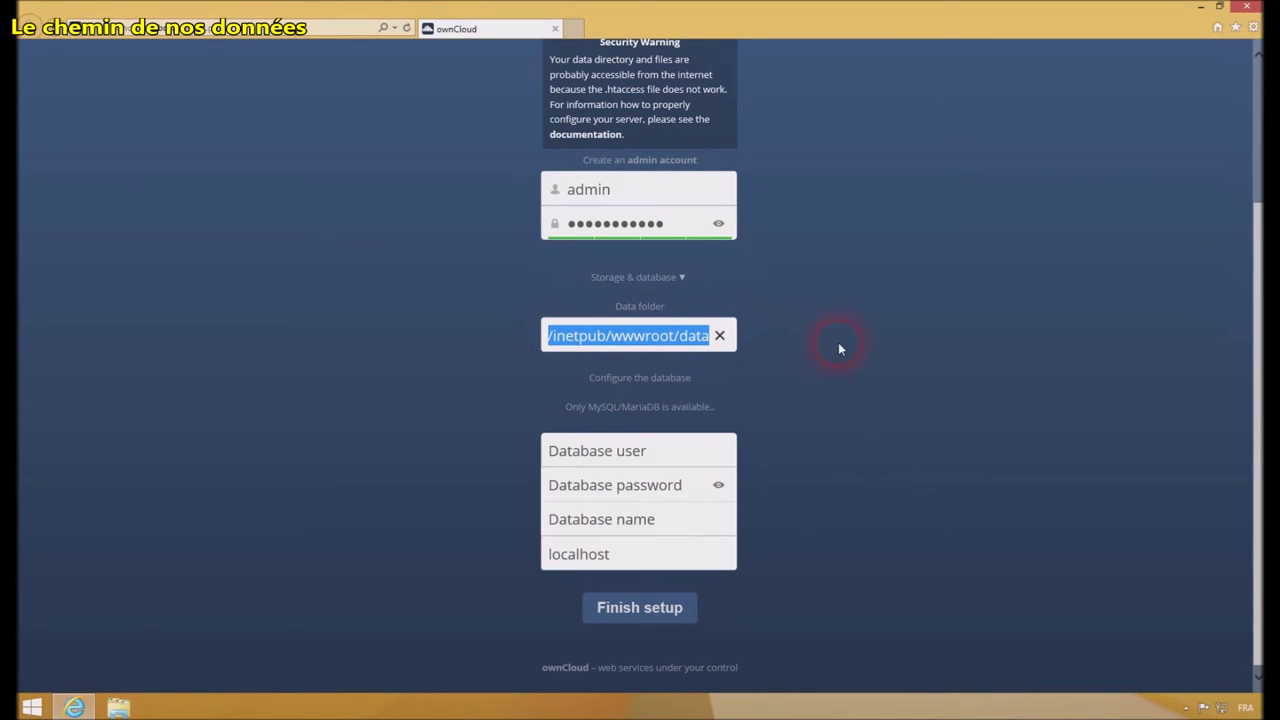
pyautogui.write('d:\\')
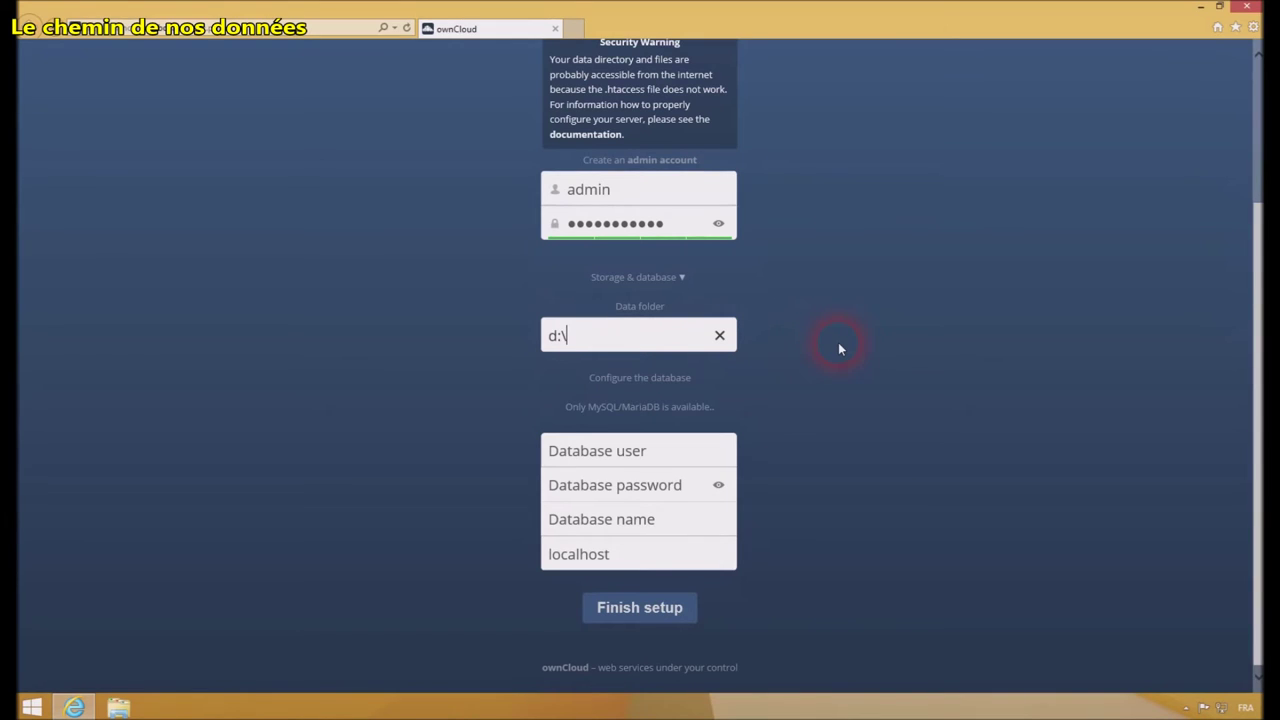
pyautogui.write('owncloud')
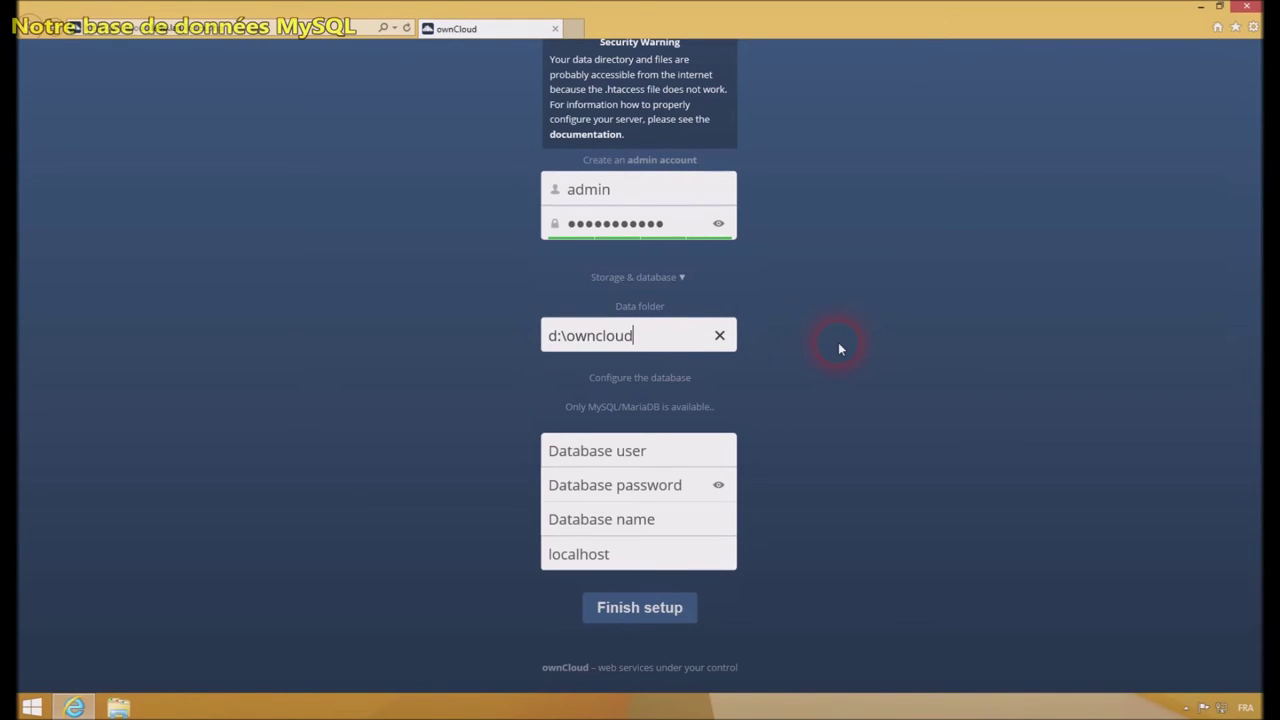
pyautogui.click(688, 455)
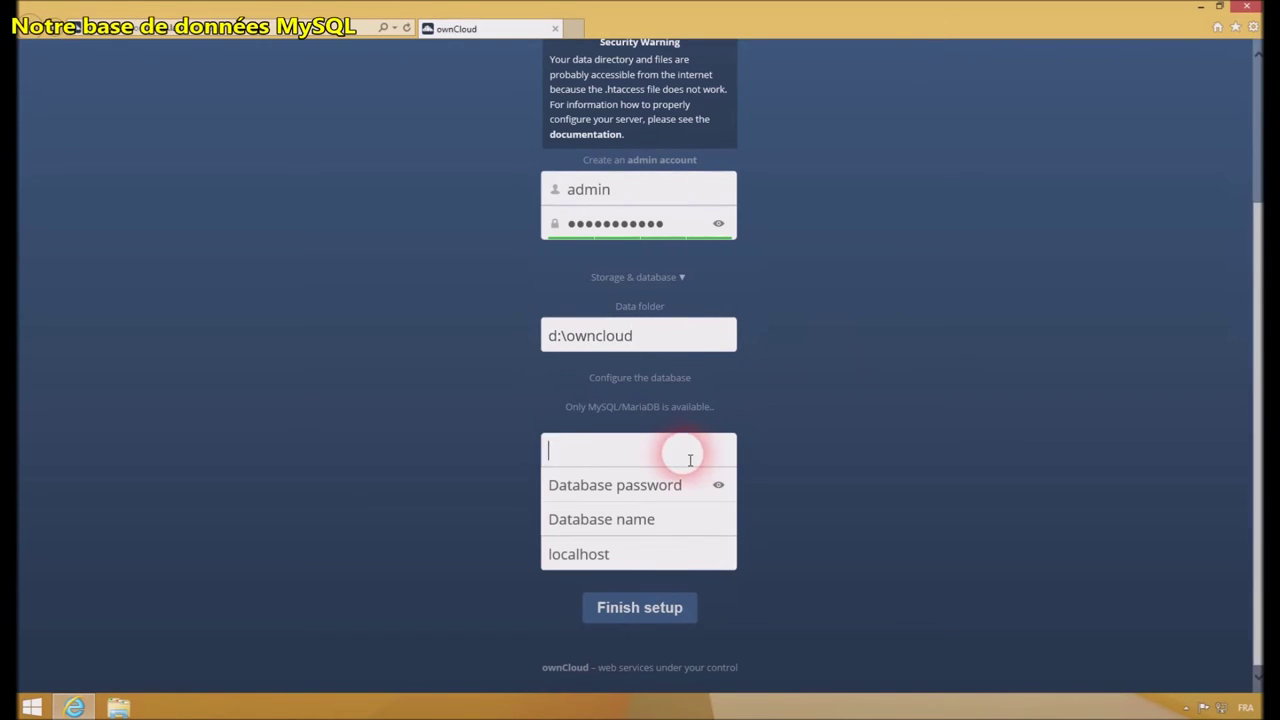
pyautogui.write('root')
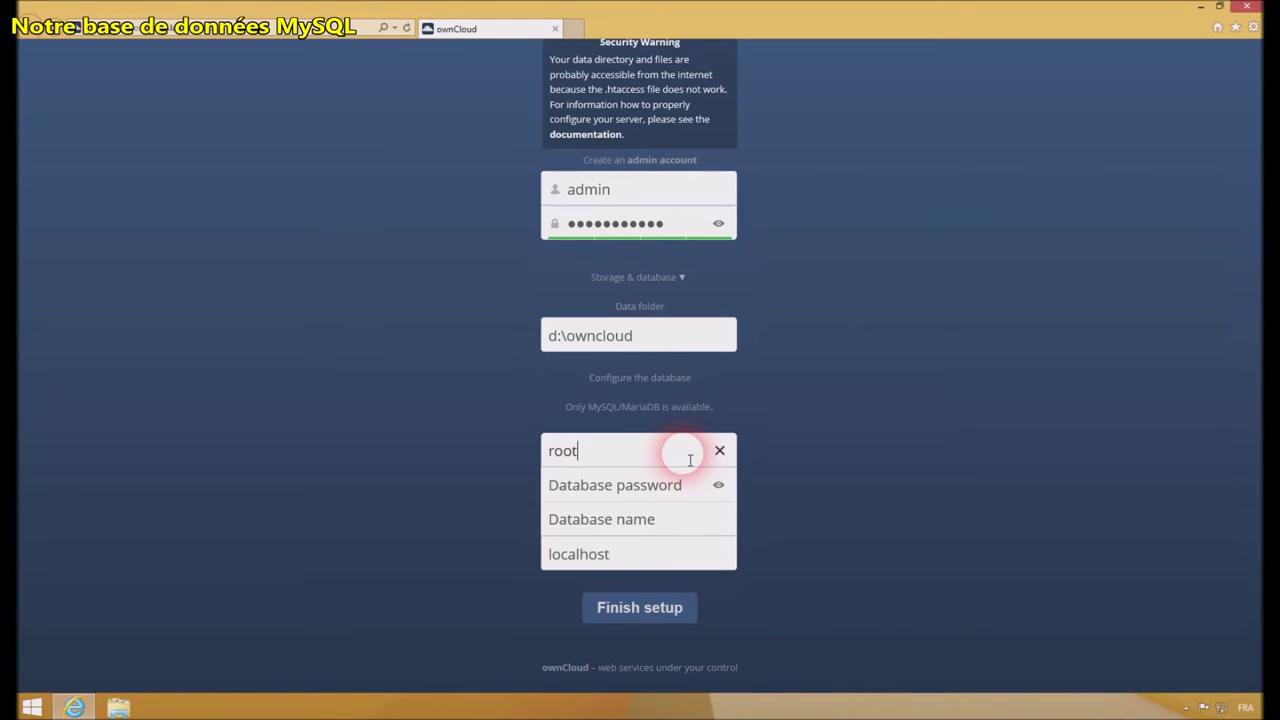
pyautogui.press('Tab')
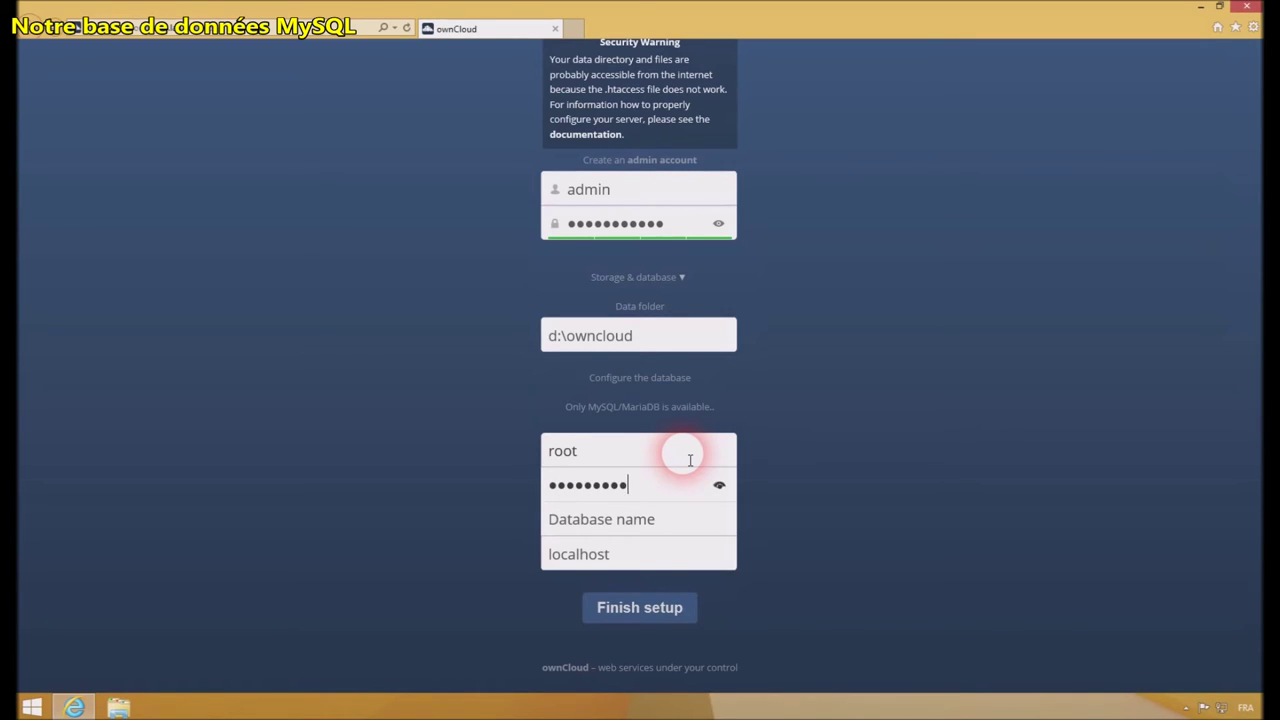
pyautogui.press('Tab')
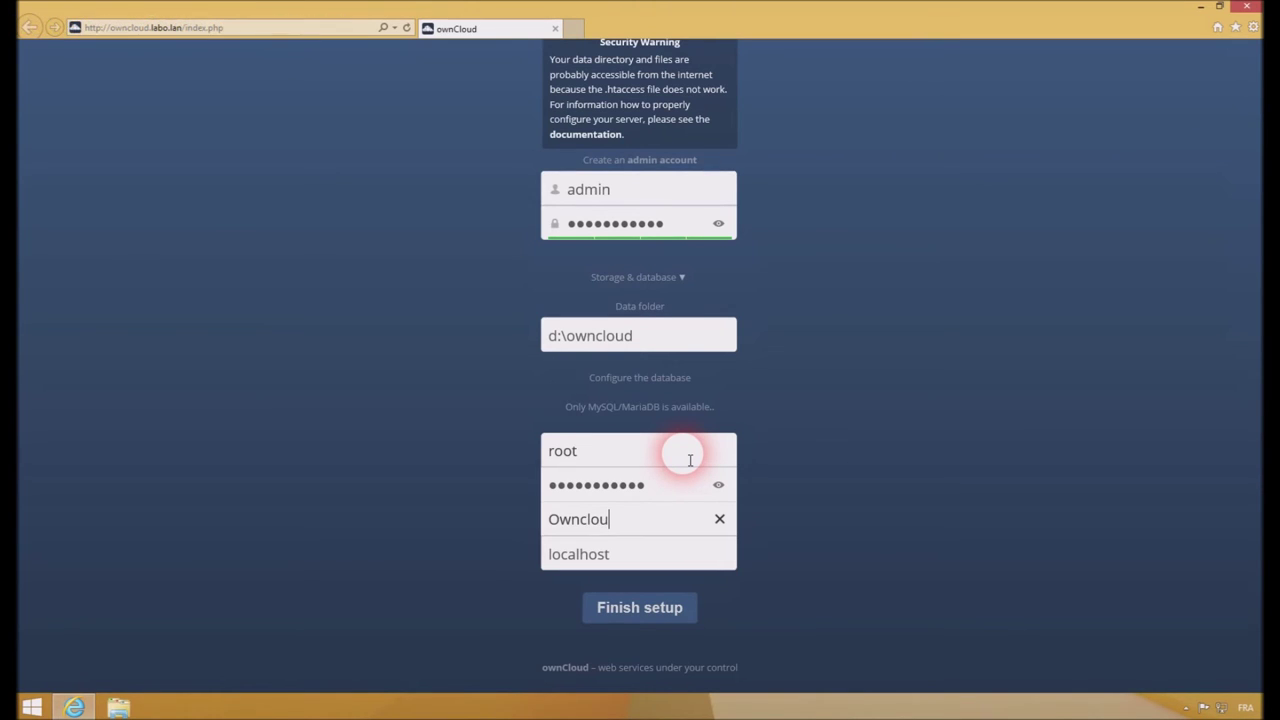
pyautogui.click(645, 609)
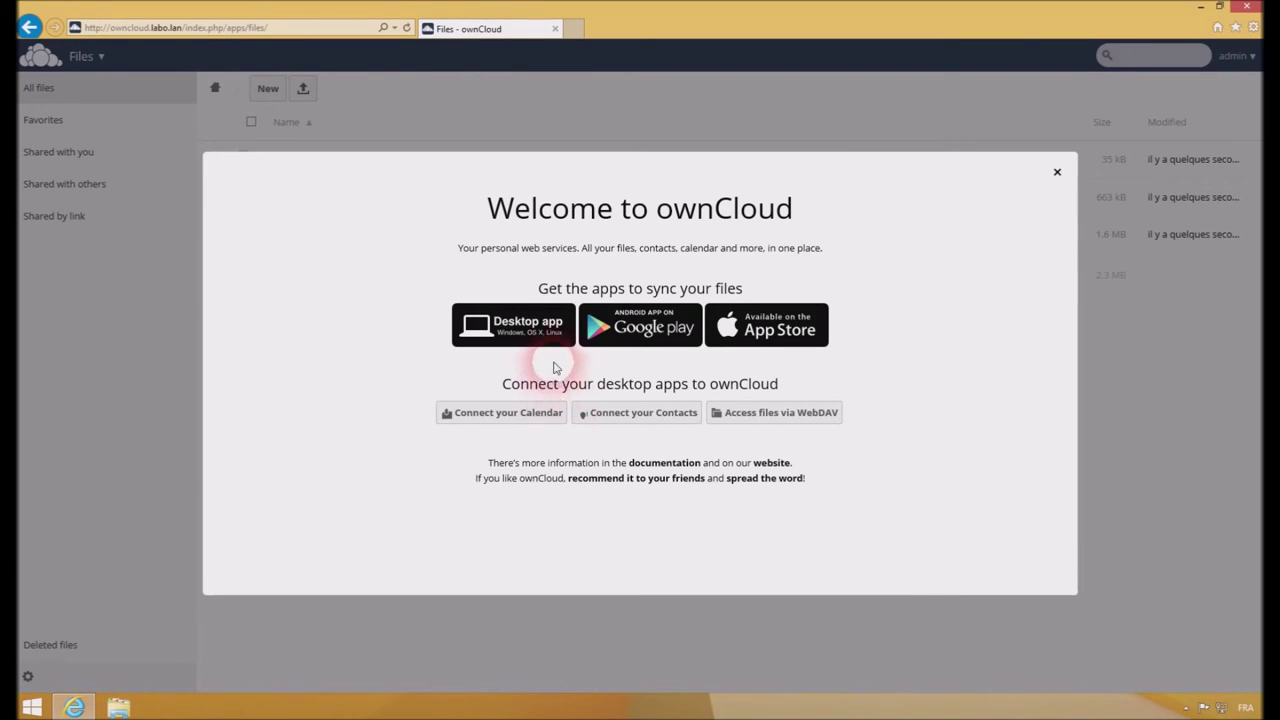
# - Once installation completes, go to the desktop sync client download page
pyautogui.click(520, 335)
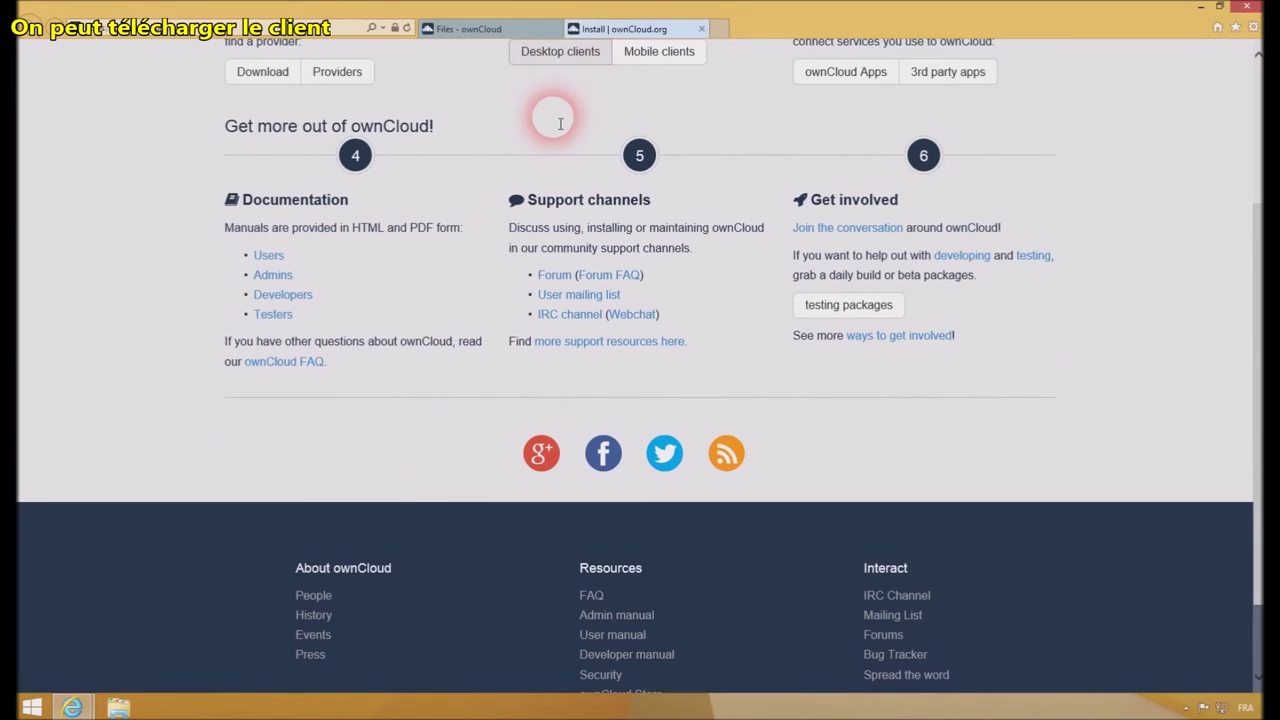
# - Download and run the Windows client installer ownCloud-1.8.0.4893-setup.exe
pyautogui.scroll(1, 555, 125)
pyautogui.click(556, 158)
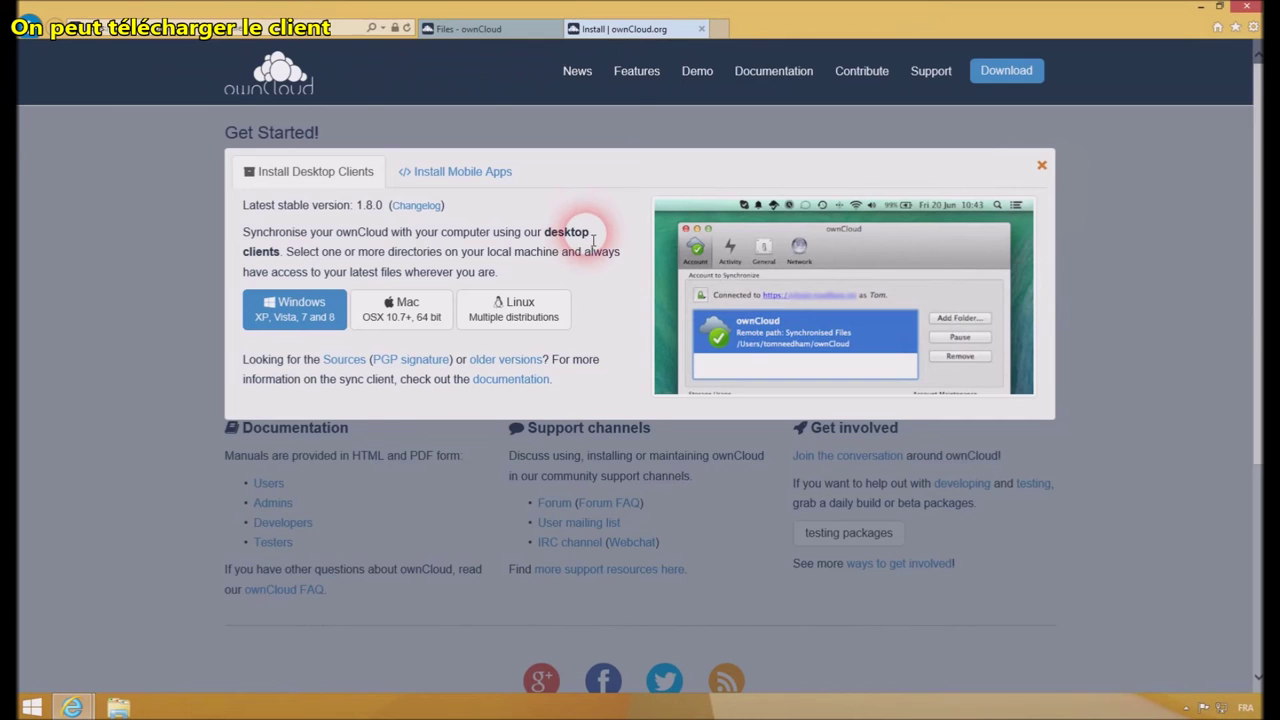
pyautogui.click(295, 303)
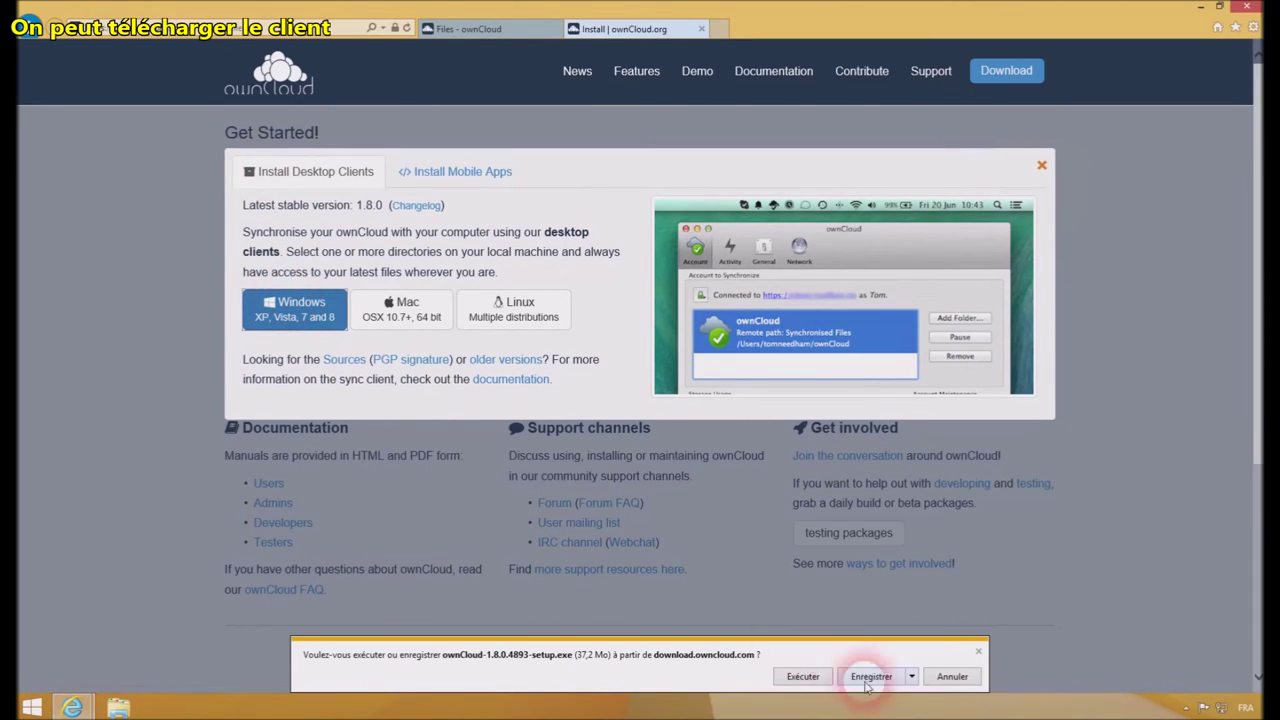
pyautogui.click(803, 677)
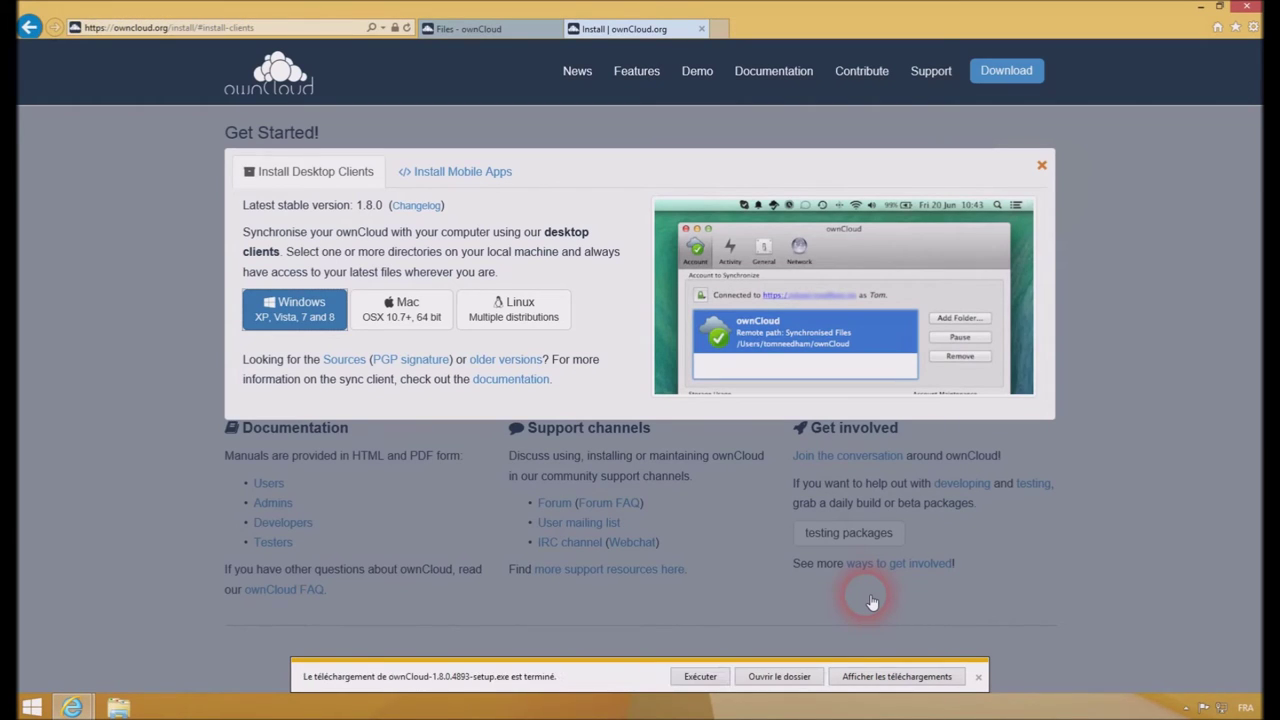
pyautogui.click(979, 680)
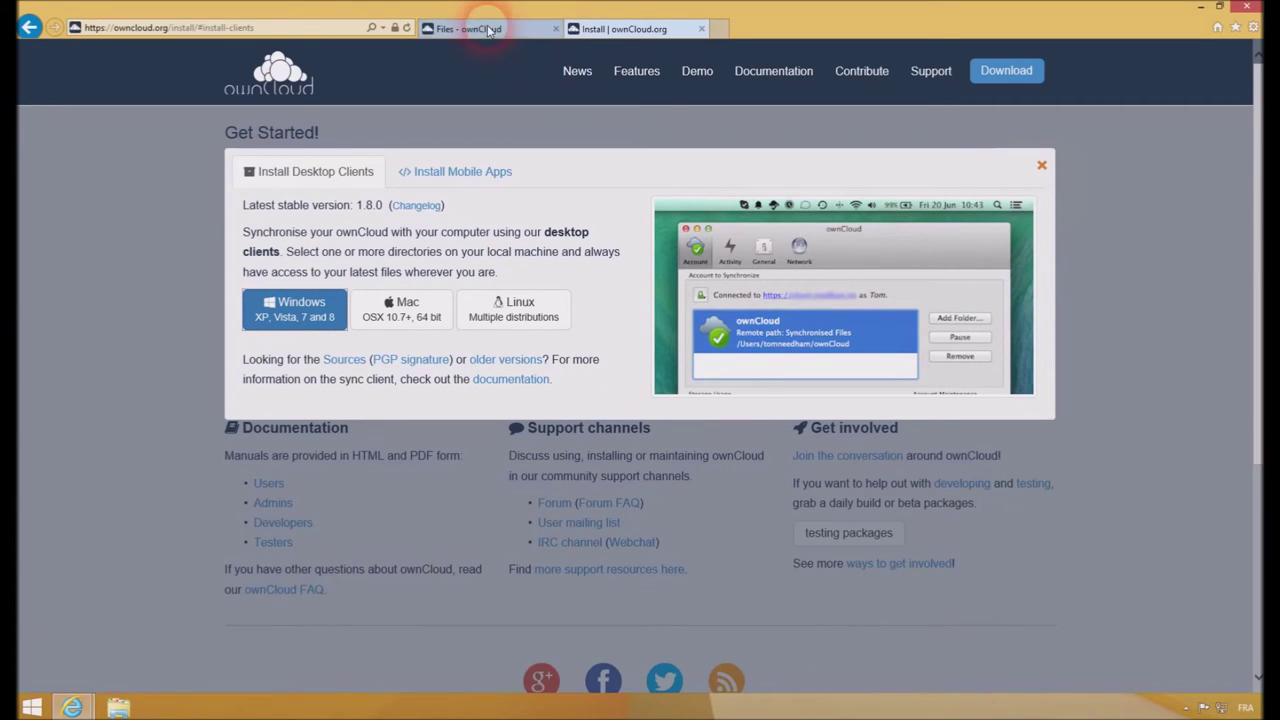
# - Dismiss the Welcome to ownCloud dialog, go to admin settings, and open the Apps page
pyautogui.click(484, 30)
pyautogui.click(1178, 403)
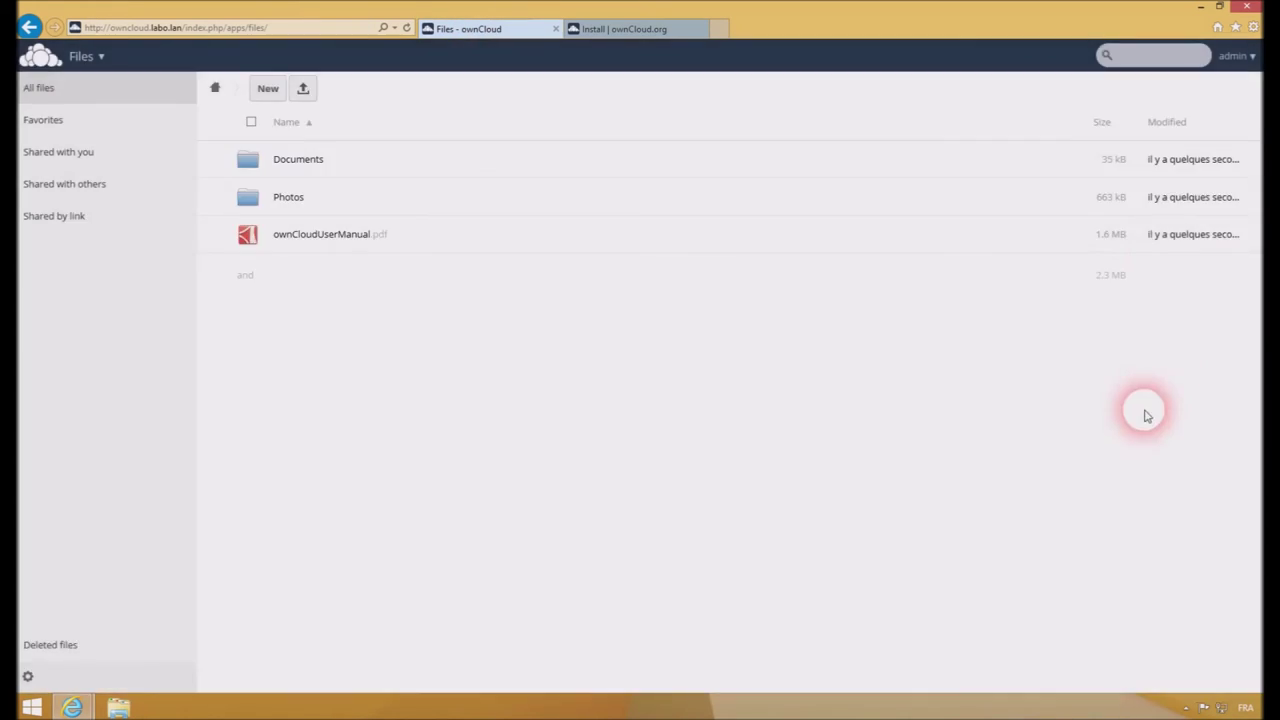
pyautogui.click(1238, 57)
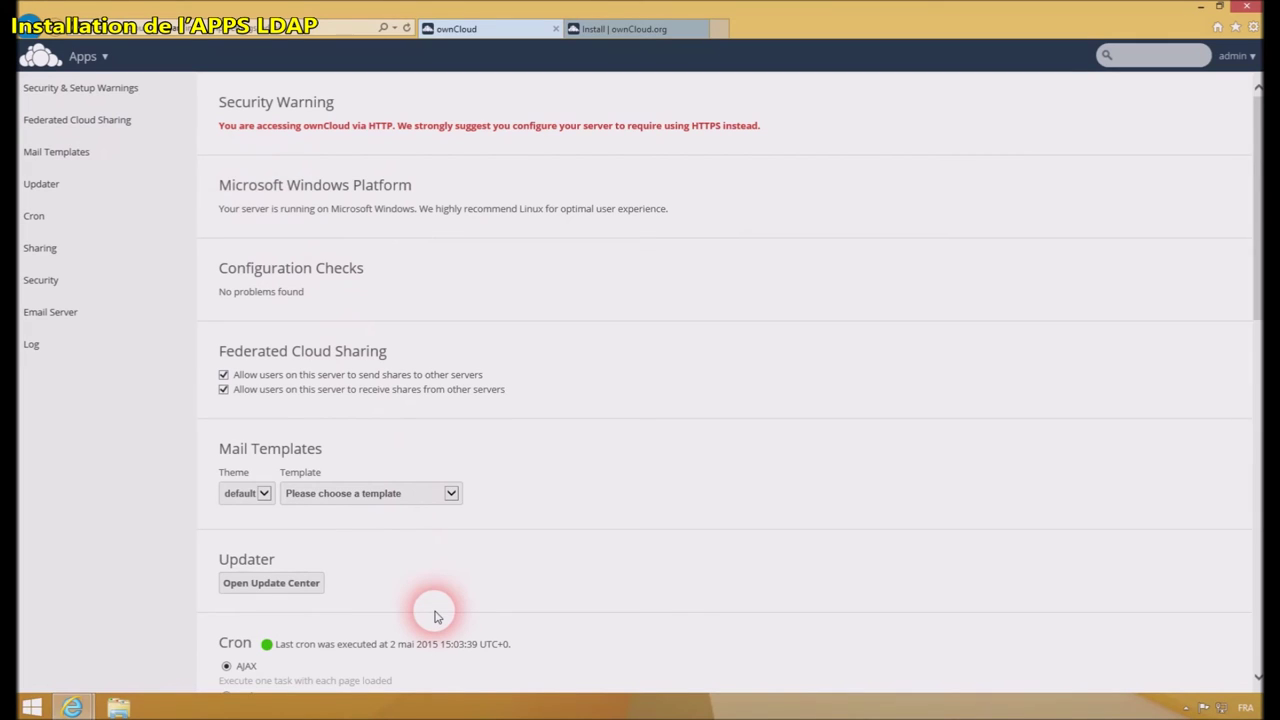
pyautogui.click(86, 58)
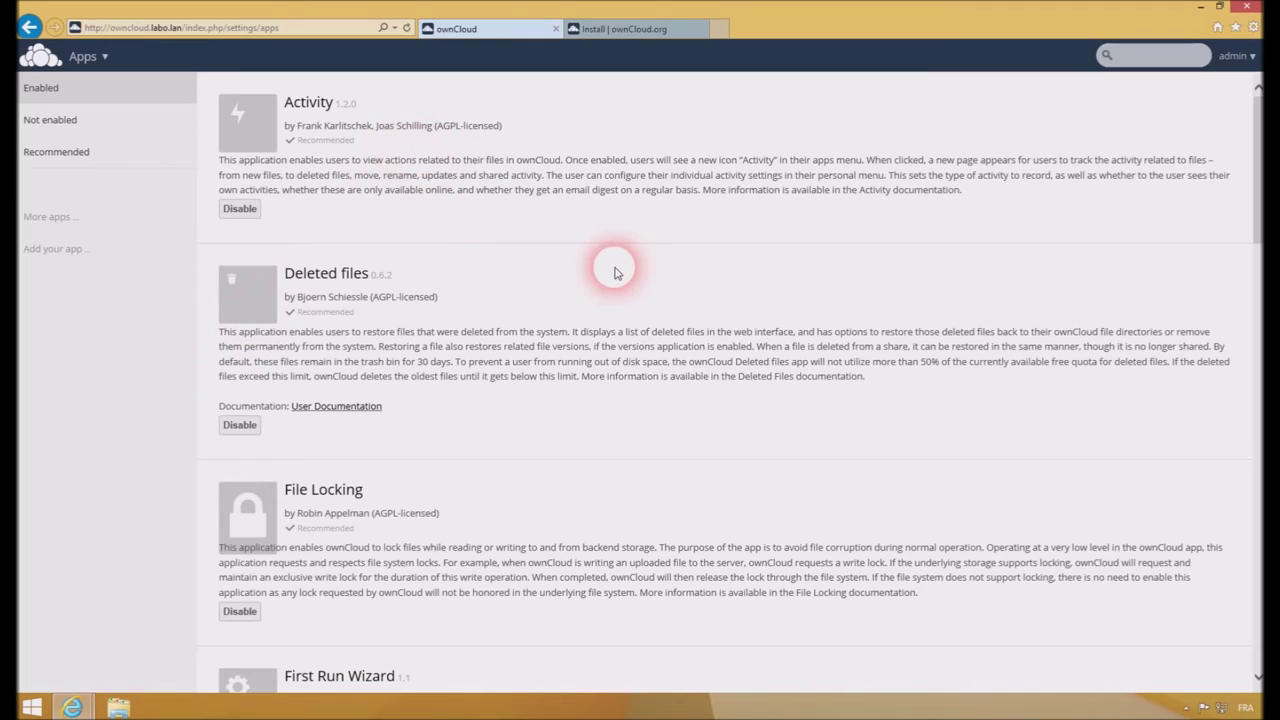
# - Enable the External Sites app from the Not enabled apps list
pyautogui.scroll(-1, 596, 332)
pyautogui.scroll(-1, 596, 332)
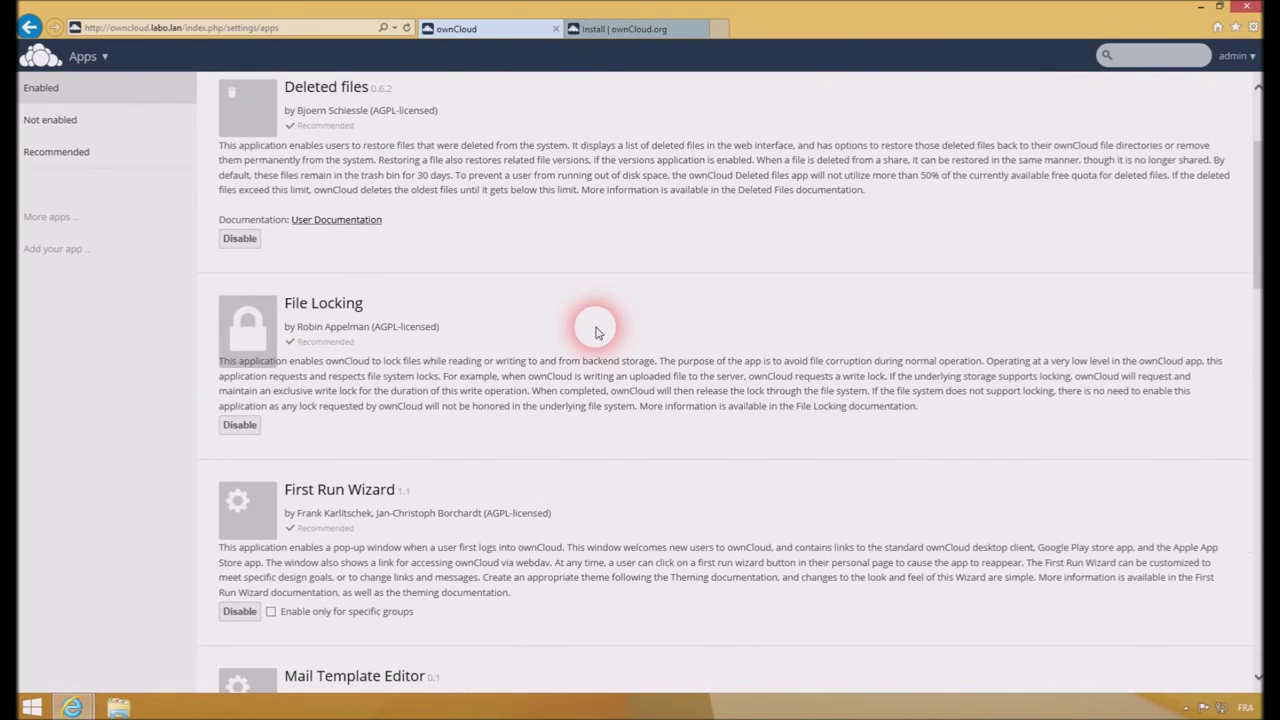
pyautogui.scroll(-4, 596, 332)
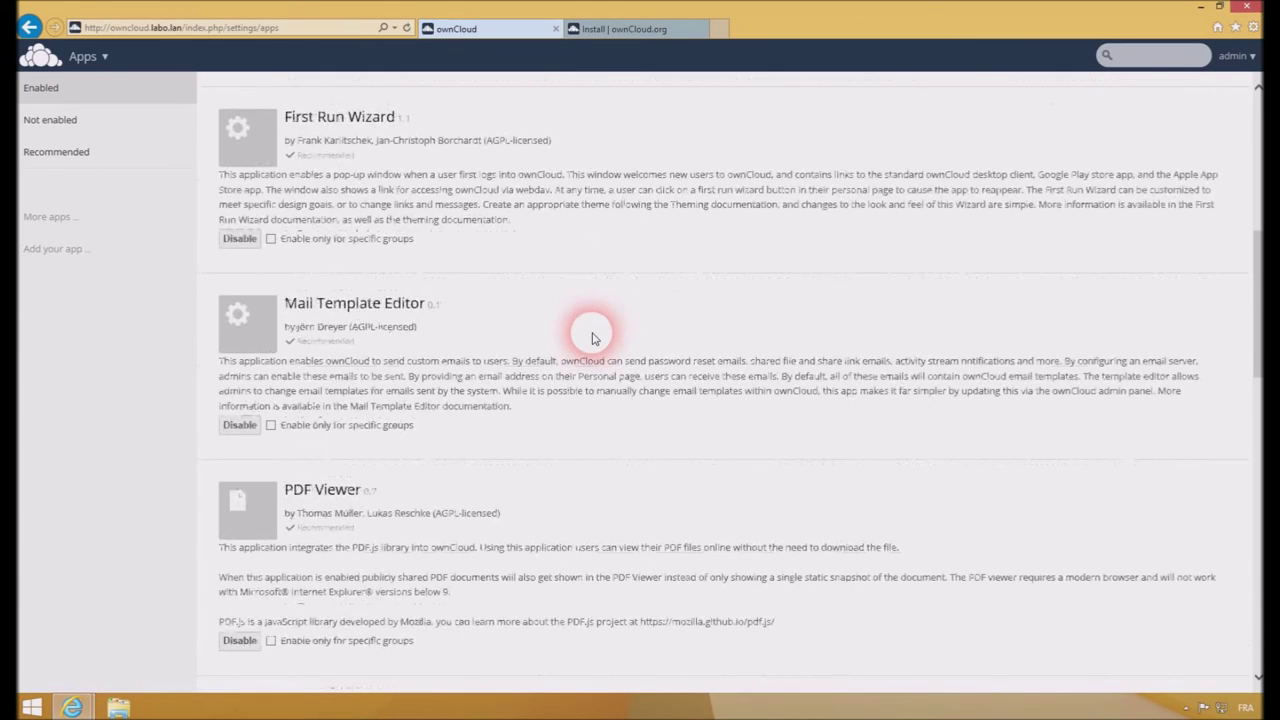
pyautogui.scroll(-5, 592, 337)
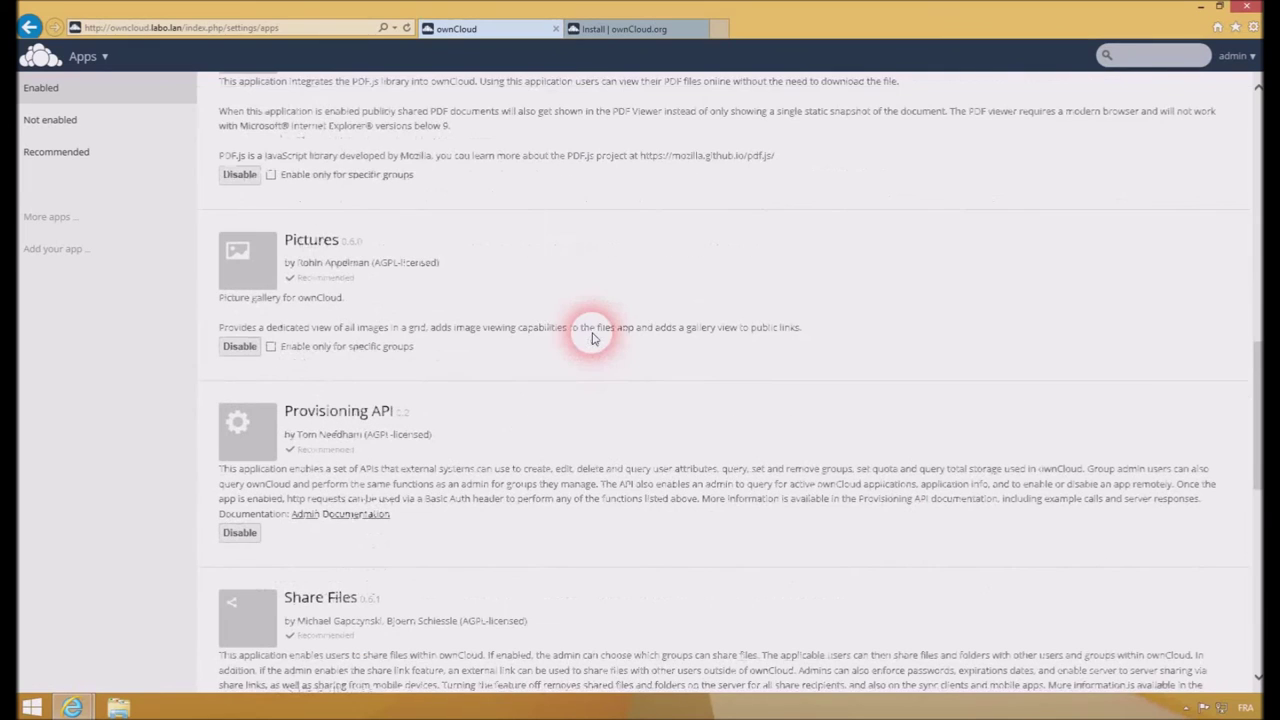
pyautogui.click(50, 120)
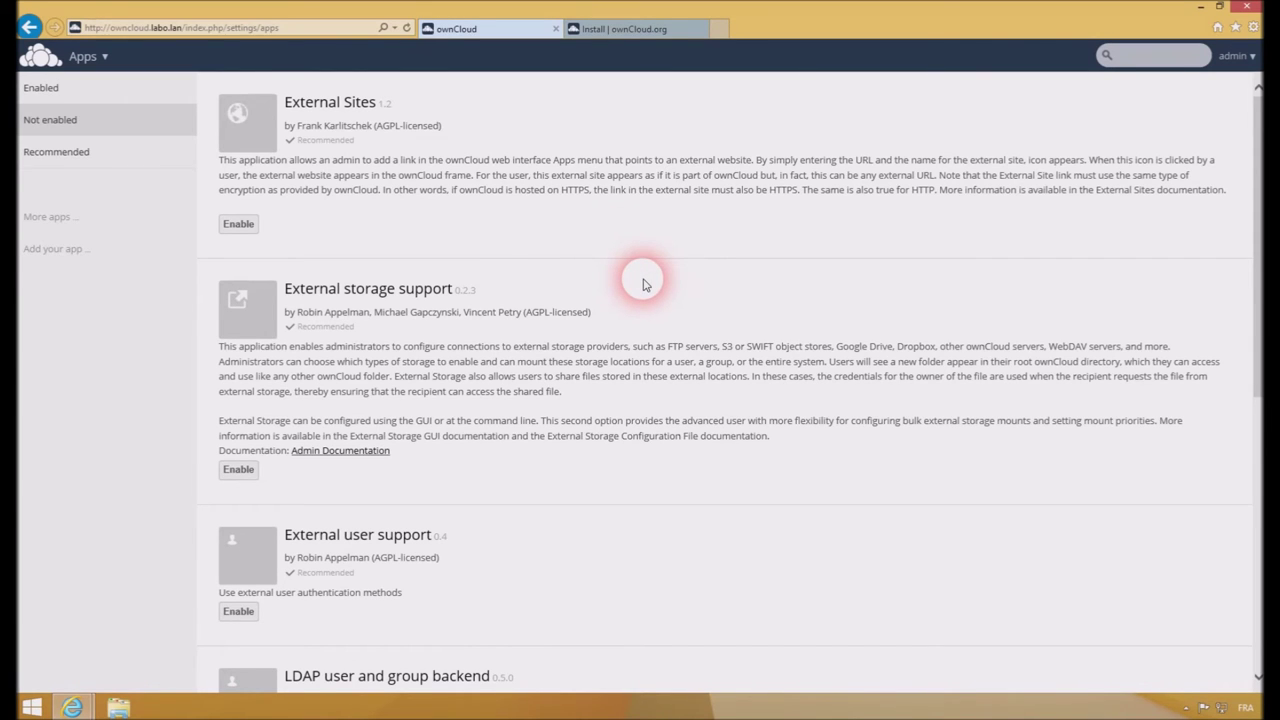
pyautogui.scroll(-2, 644, 285)
pyautogui.scroll(2, 644, 285)
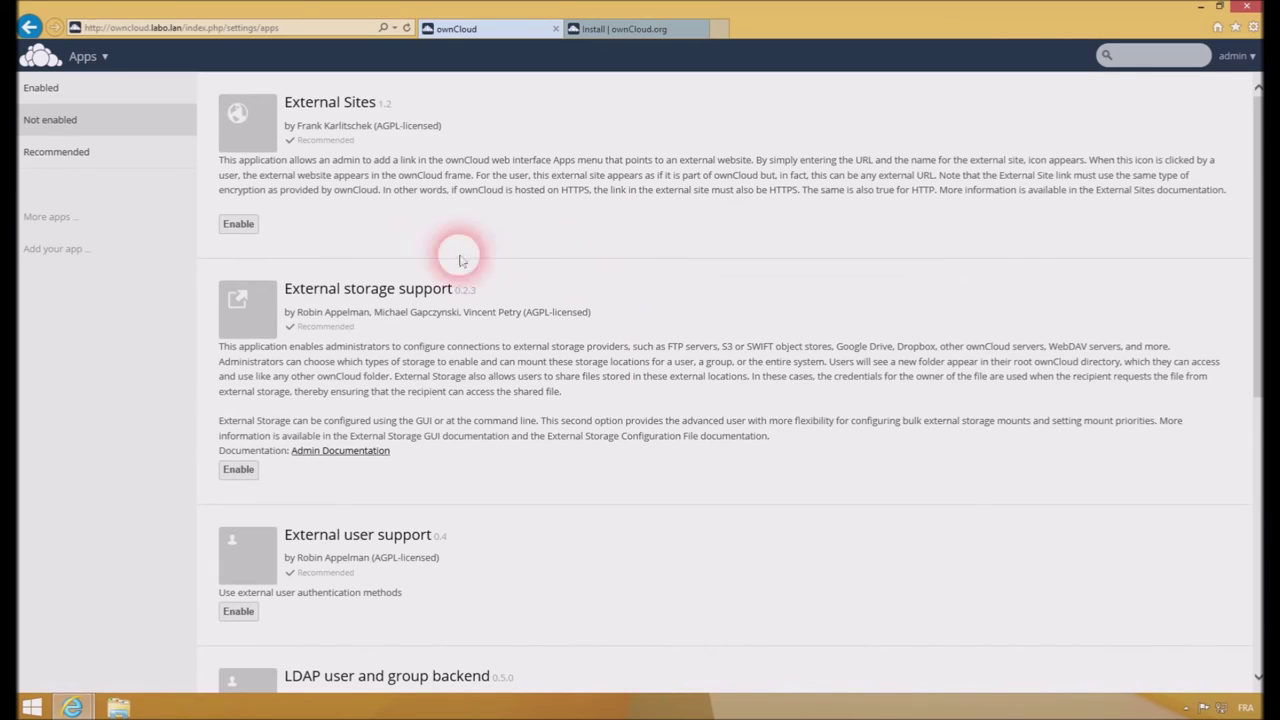
pyautogui.click(240, 224)
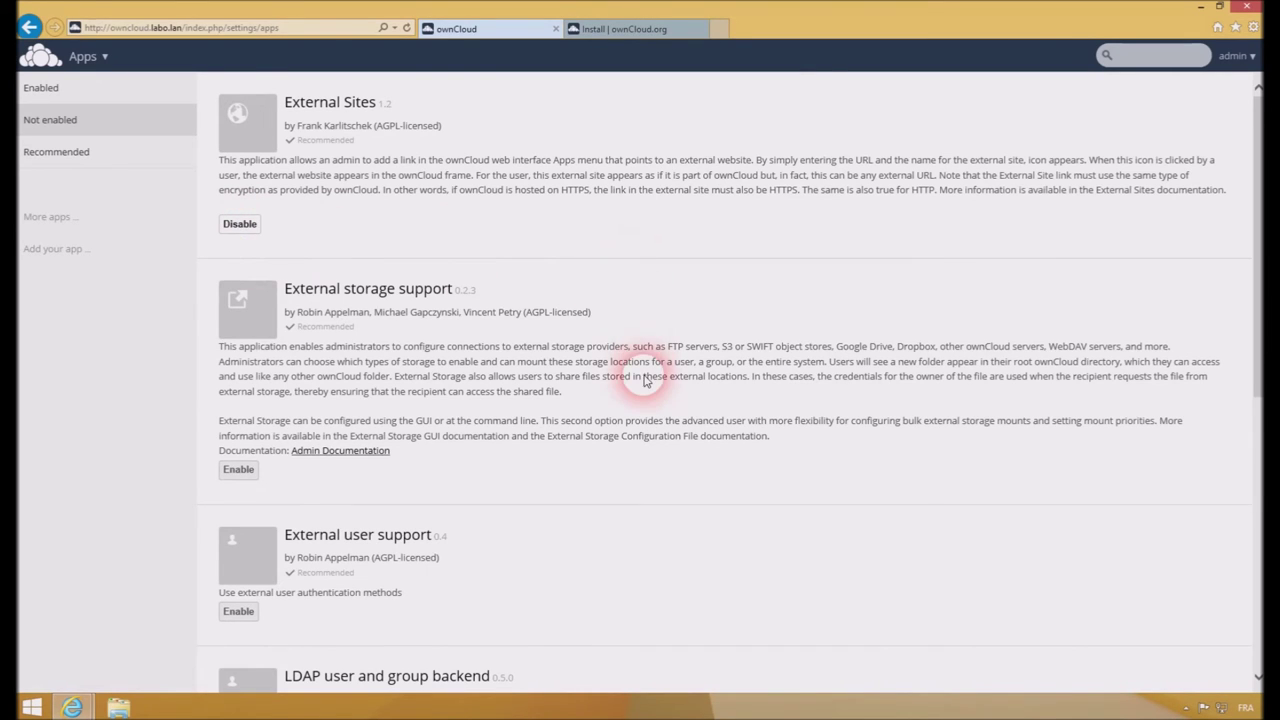
# - Confirm the LDAP user and group backend app is enabled and open the admin account menu
pyautogui.scroll(-2, 646, 377)
pyautogui.scroll(-1, 540, 370)
pyautogui.scroll(-2, 533, 370)
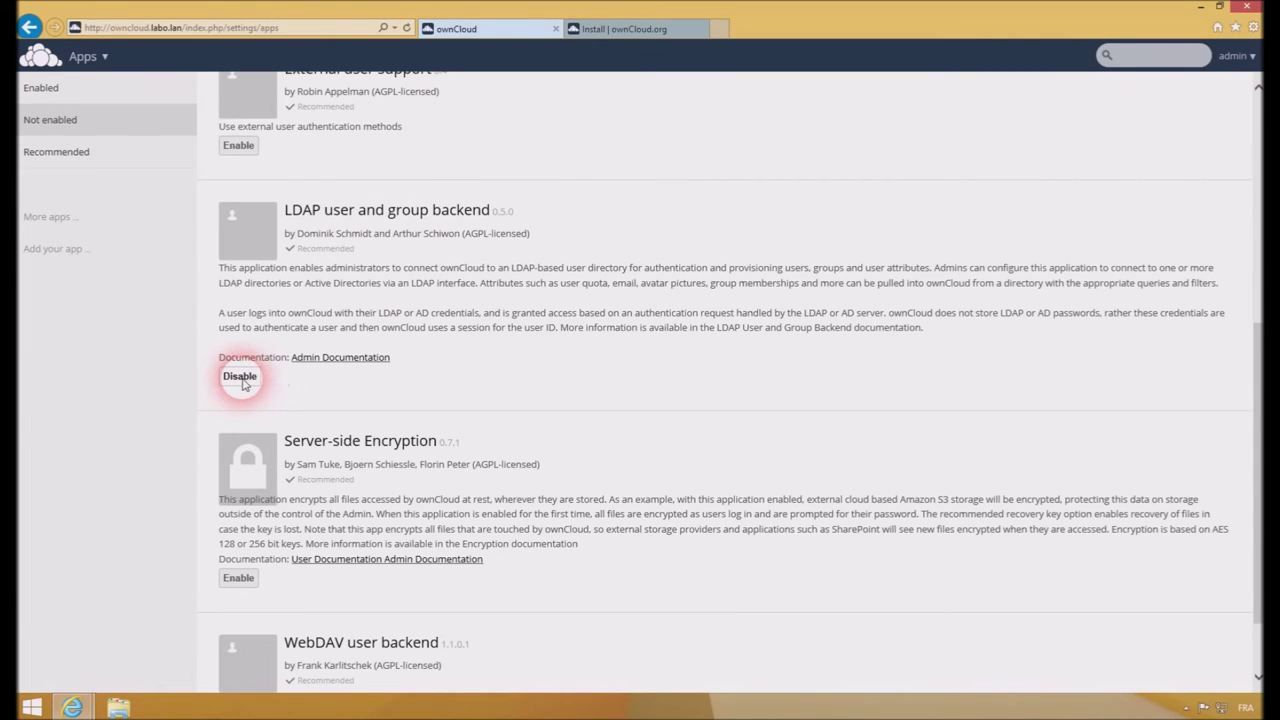
pyautogui.scroll(-1, 590, 405)
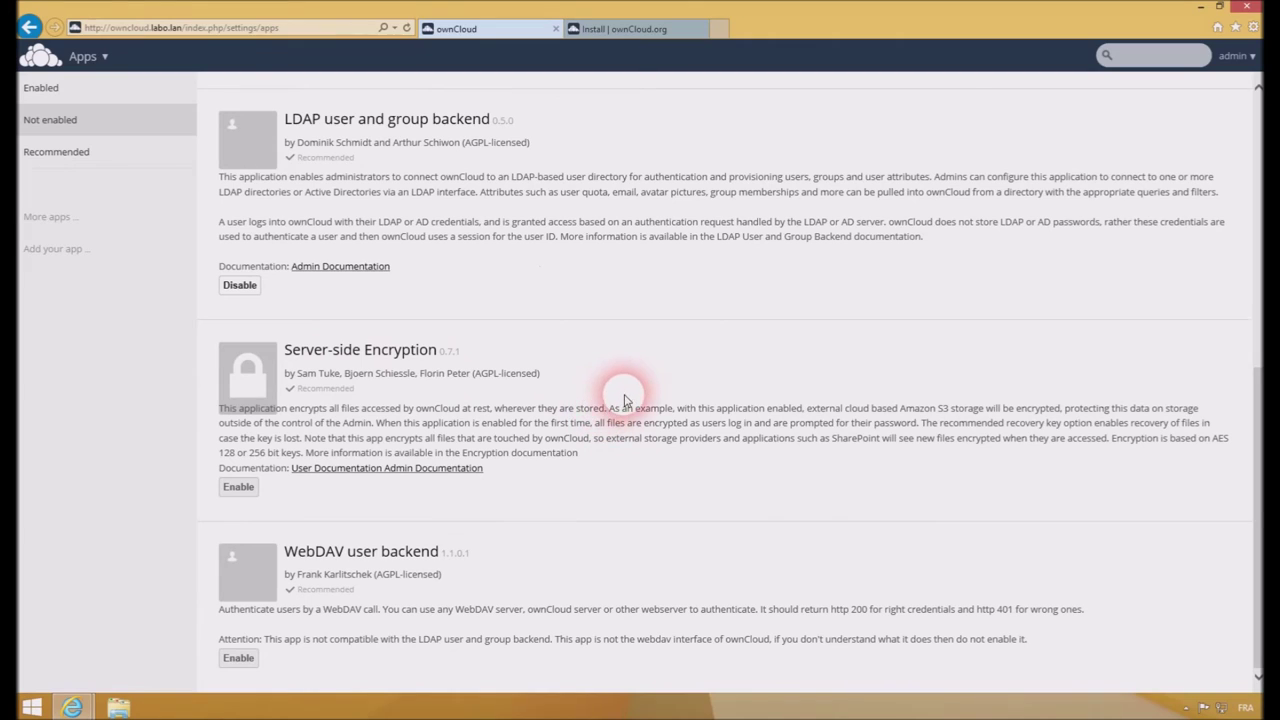
pyautogui.click(1234, 56)
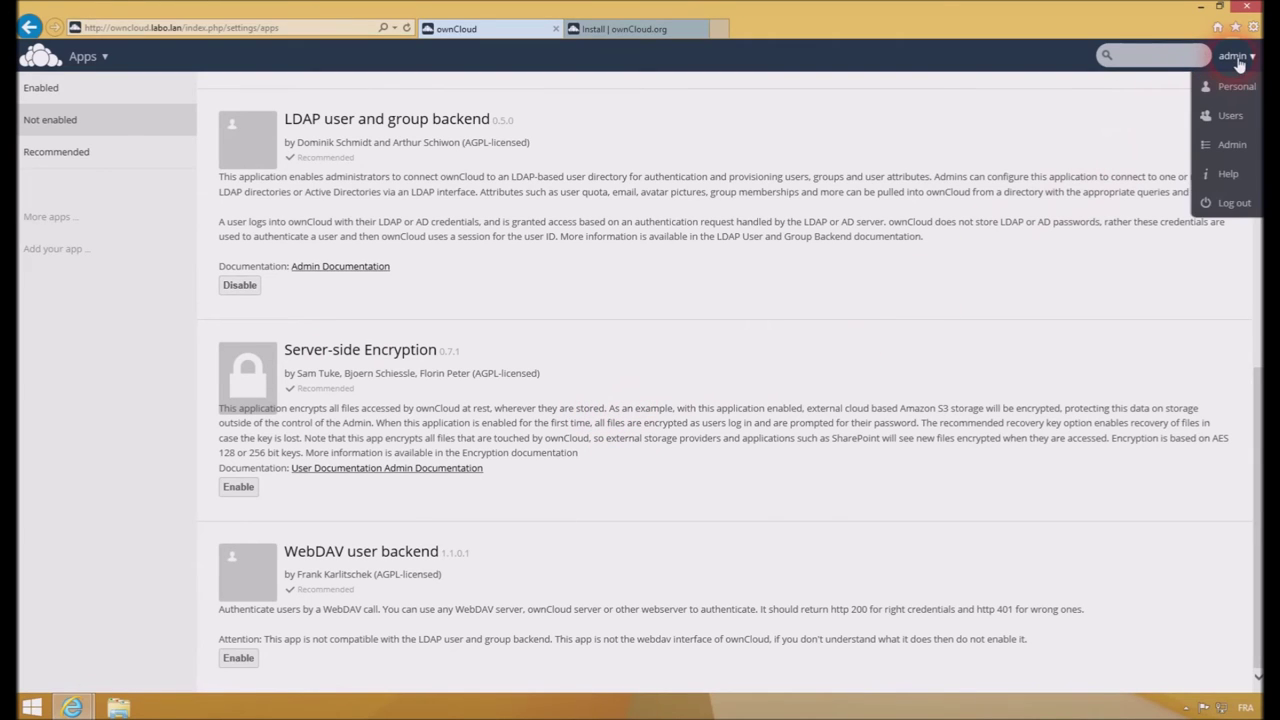
# - Open the Admin settings page with the empty LDAP form, then open File Explorer on This PC
pyautogui.click(1235, 150)
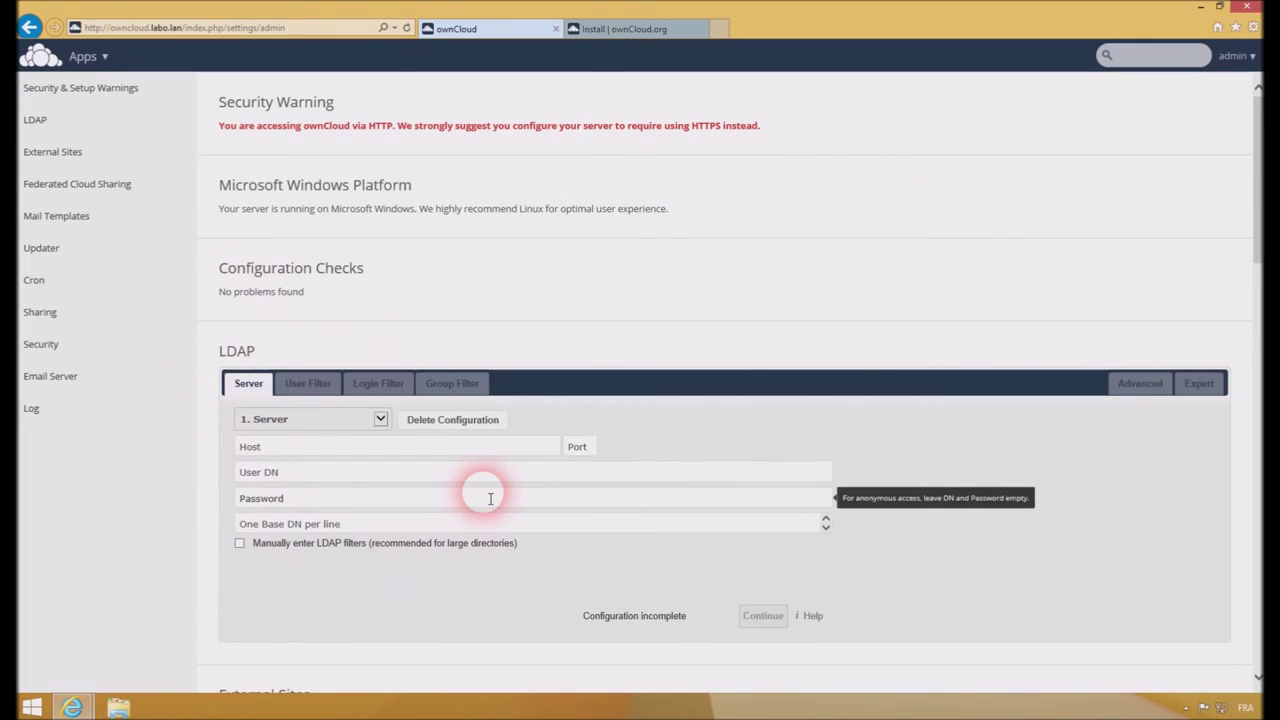
pyautogui.click(118, 707)
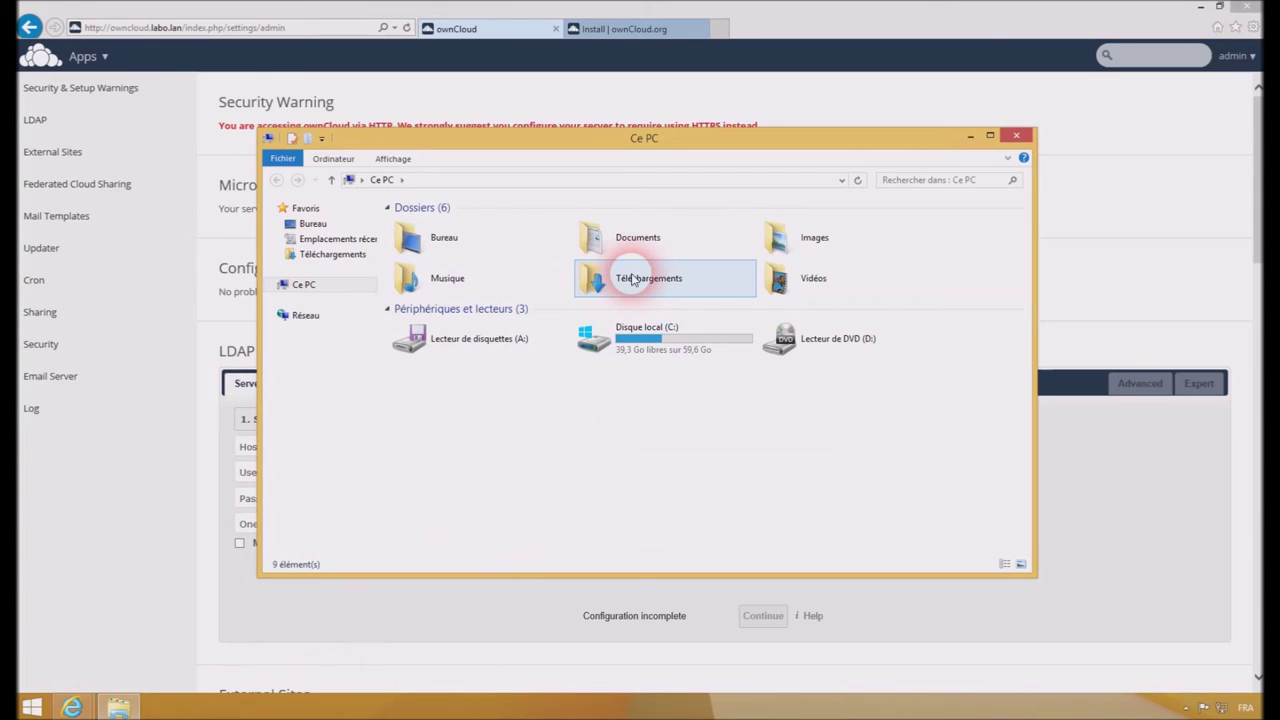
# - Open Documents > ldap-owncloud in Notepad and put dc1.labo.lan into the LDAP Host field
pyautogui.doubleClick(643, 240)
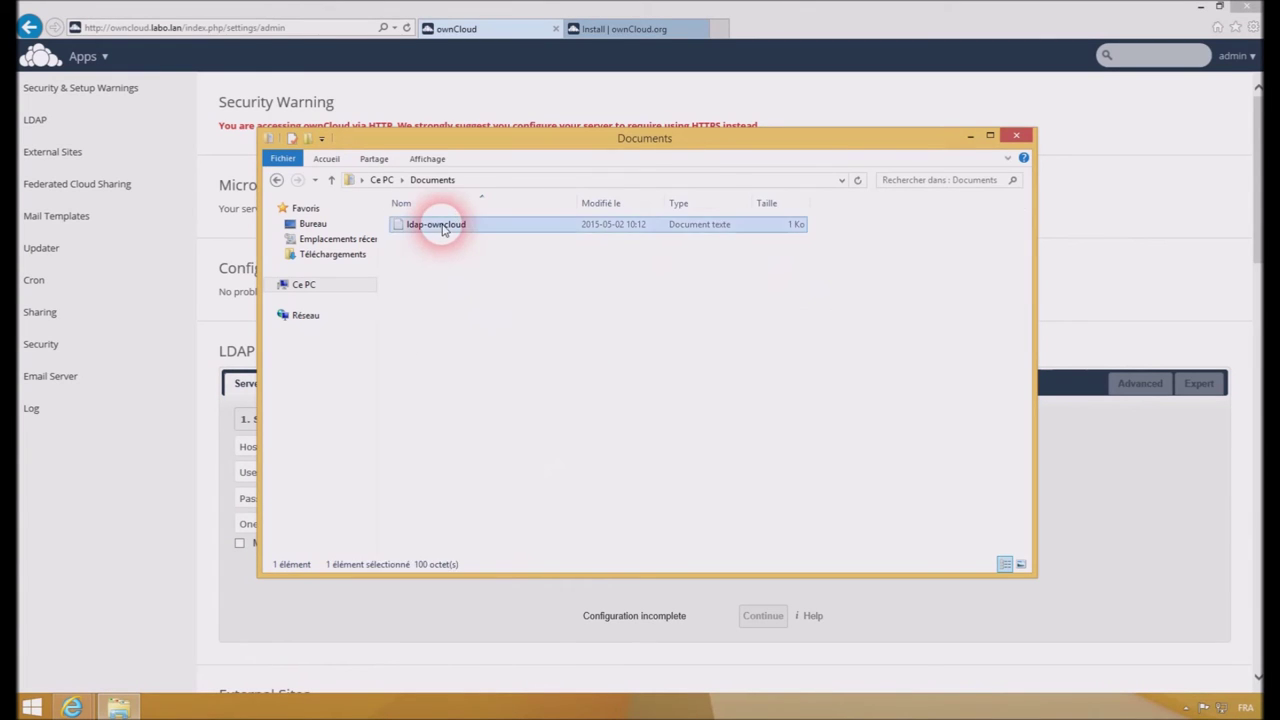
pyautogui.doubleClick(443, 226)
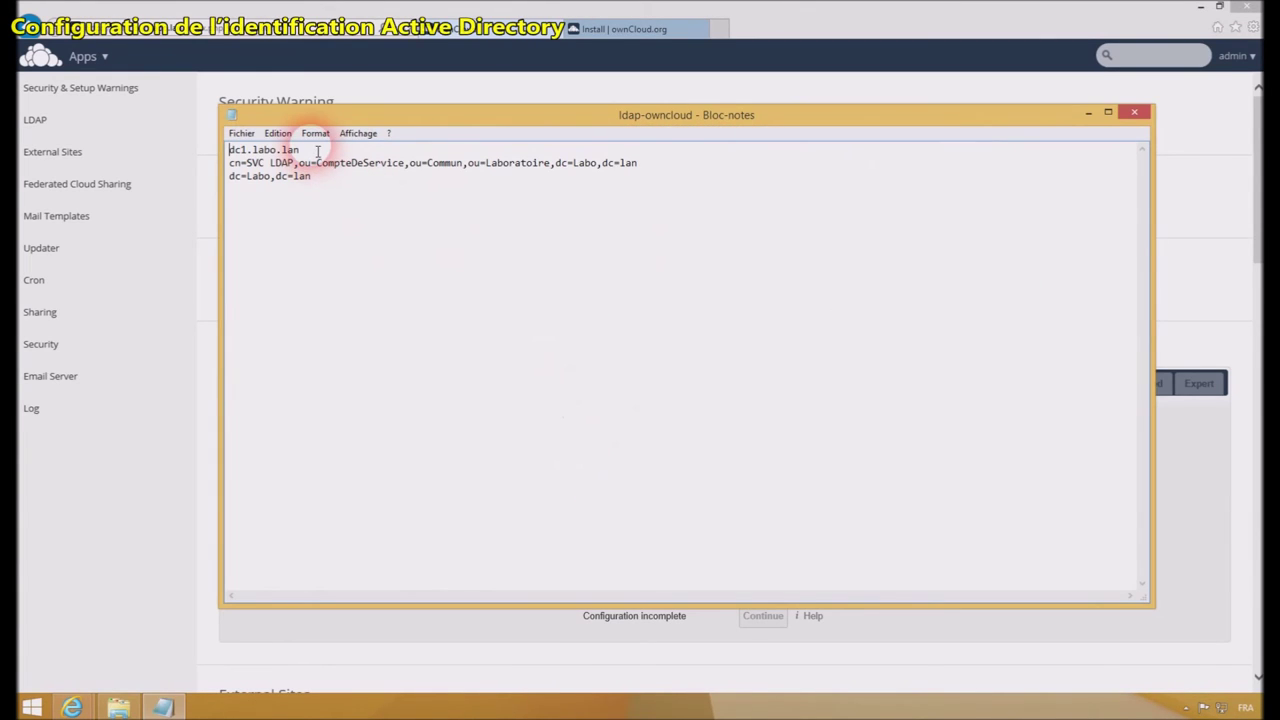
pyautogui.moveTo(305, 150); pyautogui.dragTo(227, 148)
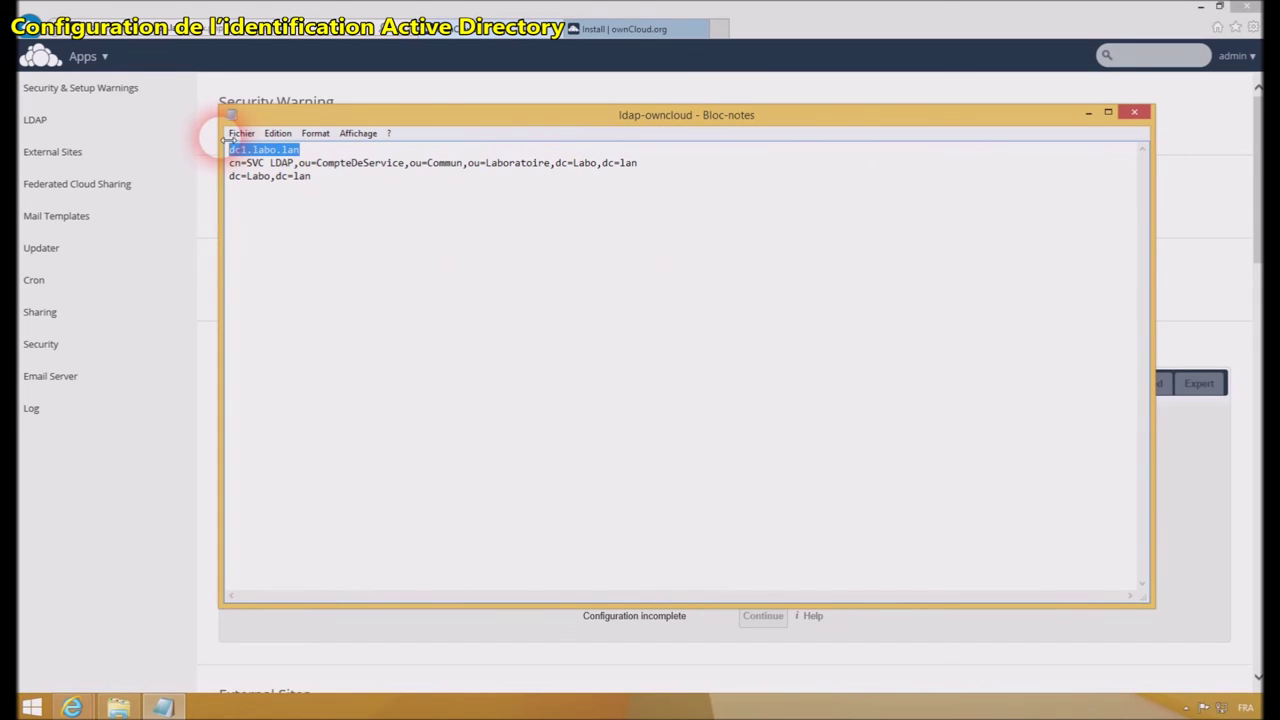
pyautogui.moveTo(409, 114); pyautogui.dragTo(825, 209)
pyautogui.click(149, 449)
pyautogui.click(294, 449)
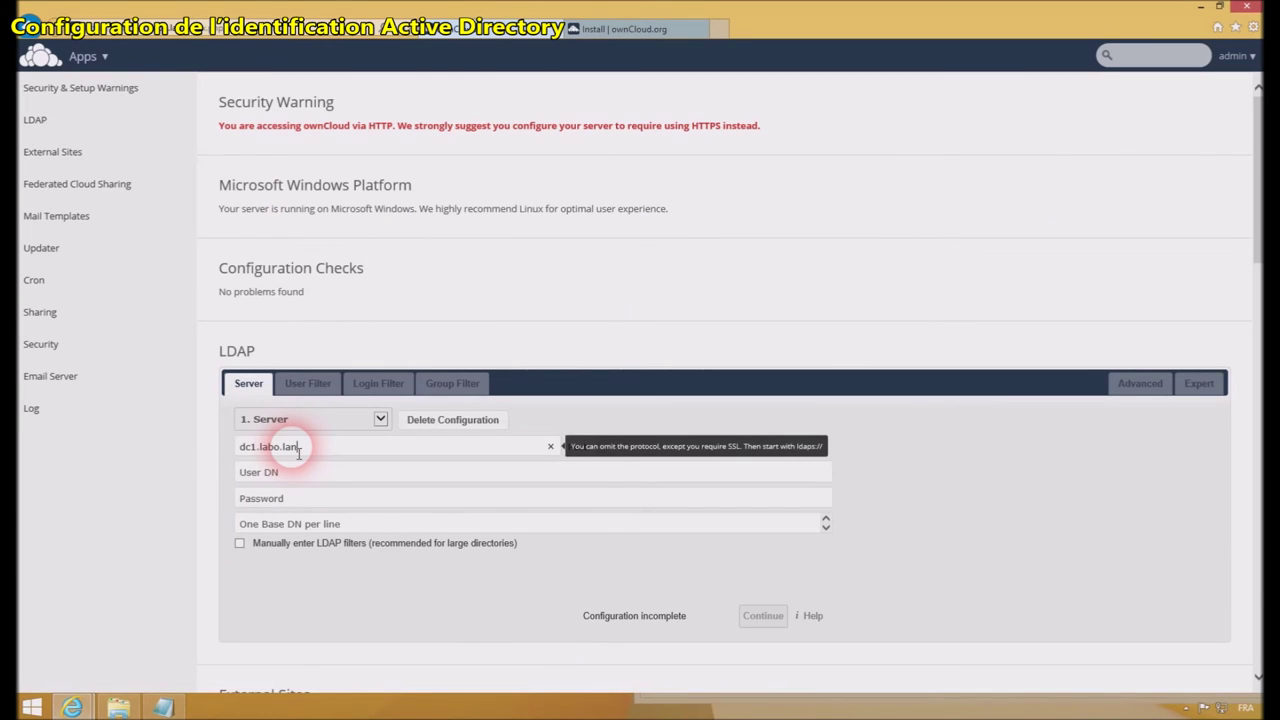
# - Paste the service account DN from the notes into User DN and enter its password
pyautogui.click(163, 703)
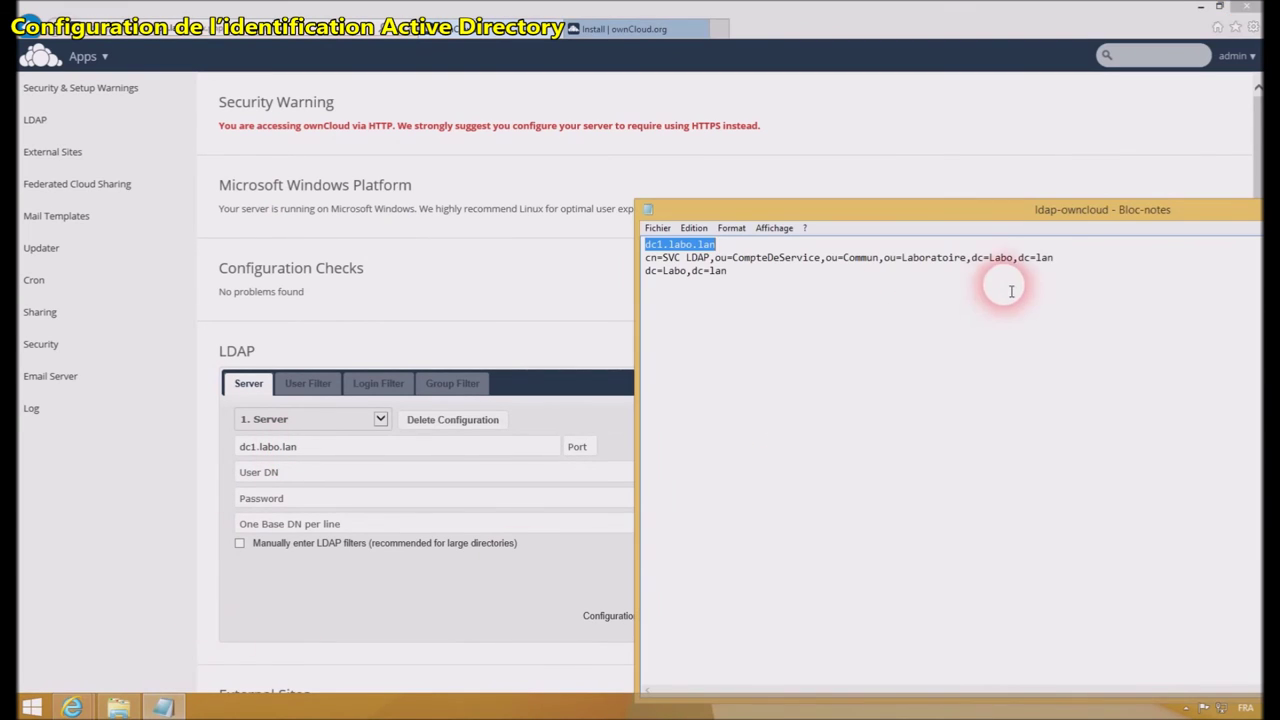
pyautogui.moveTo(1054, 258); pyautogui.dragTo(648, 258)
pyautogui.hotkey('ctrl', 'c')
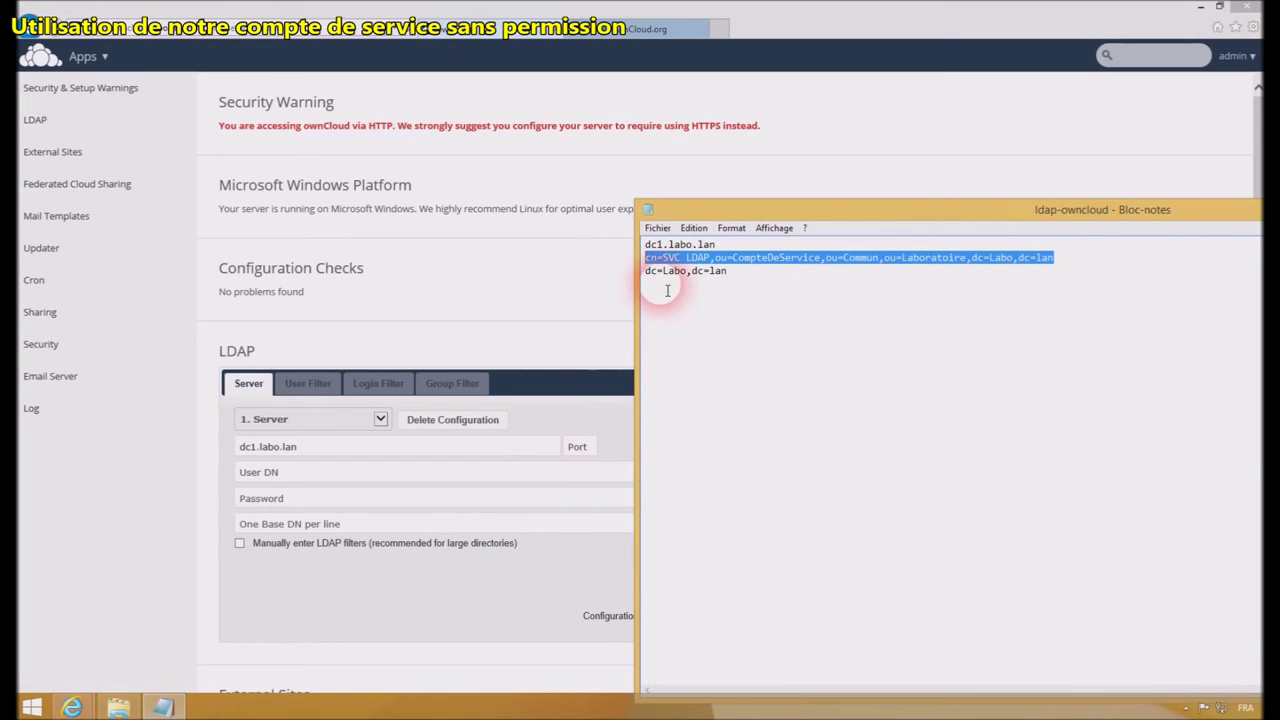
pyautogui.click(305, 479)
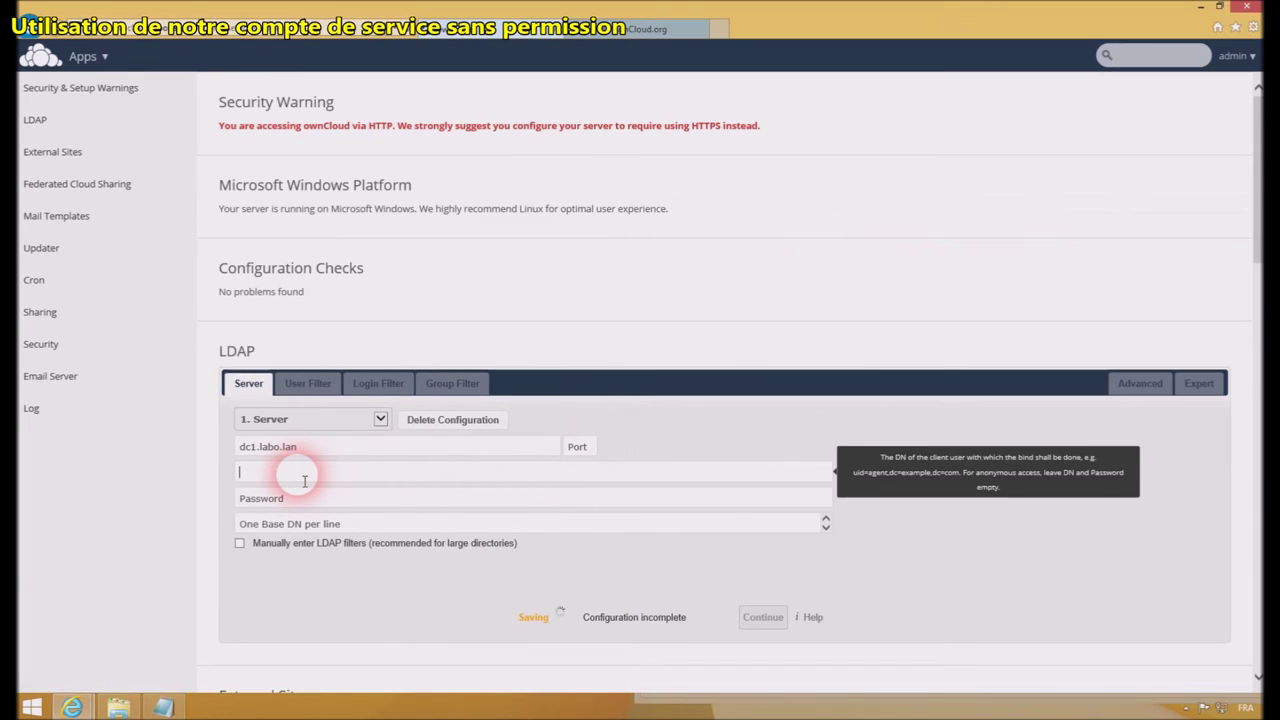
pyautogui.hotkey('ctrl', 'v')
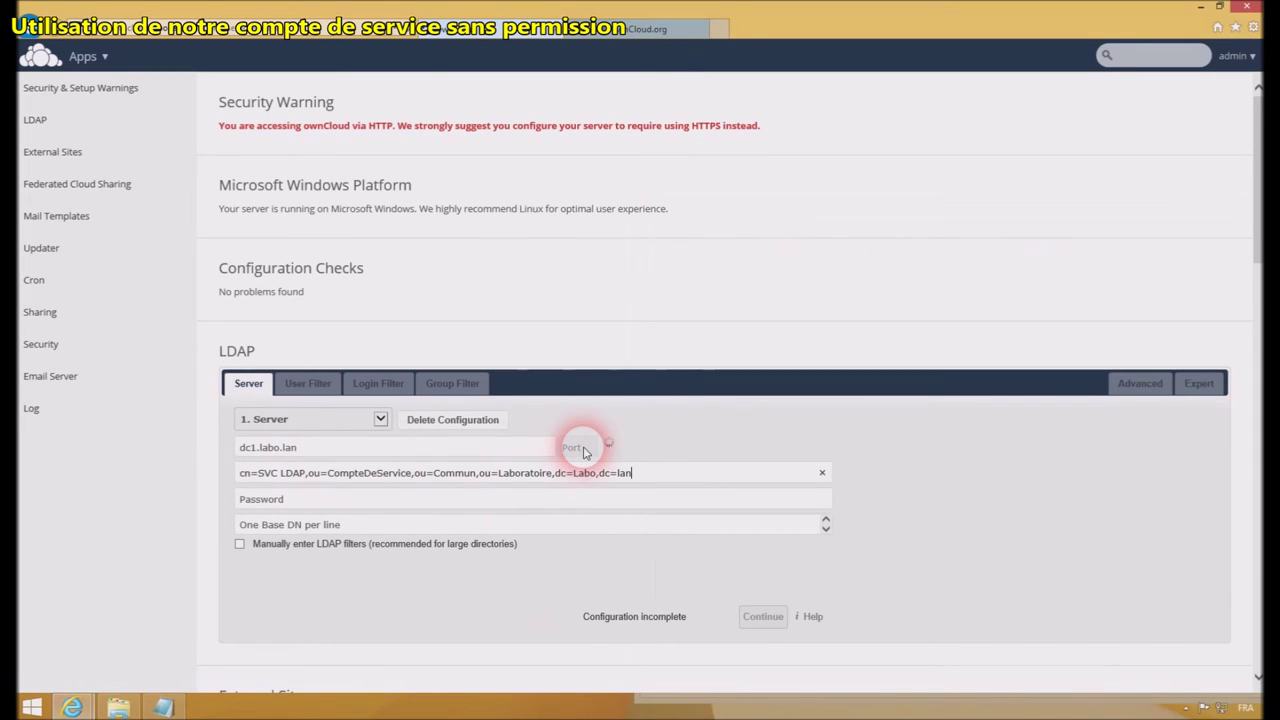
pyautogui.click(576, 505)
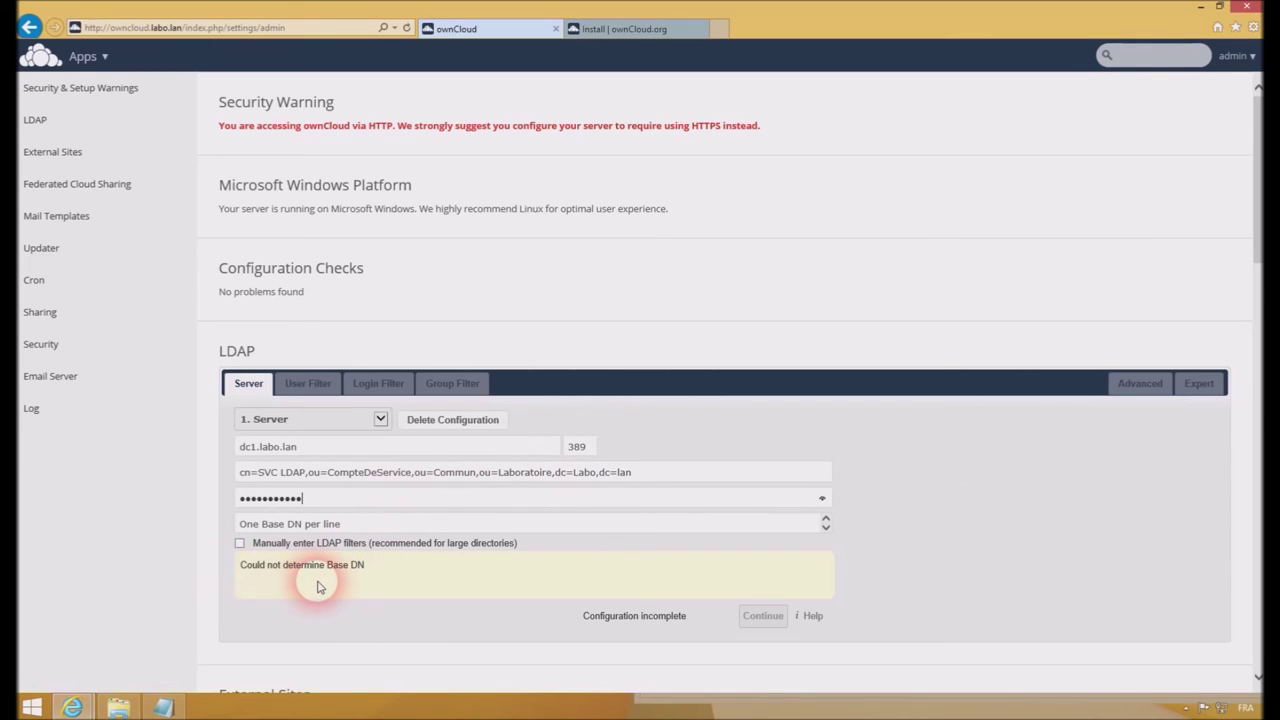
pyautogui.click(236, 472)
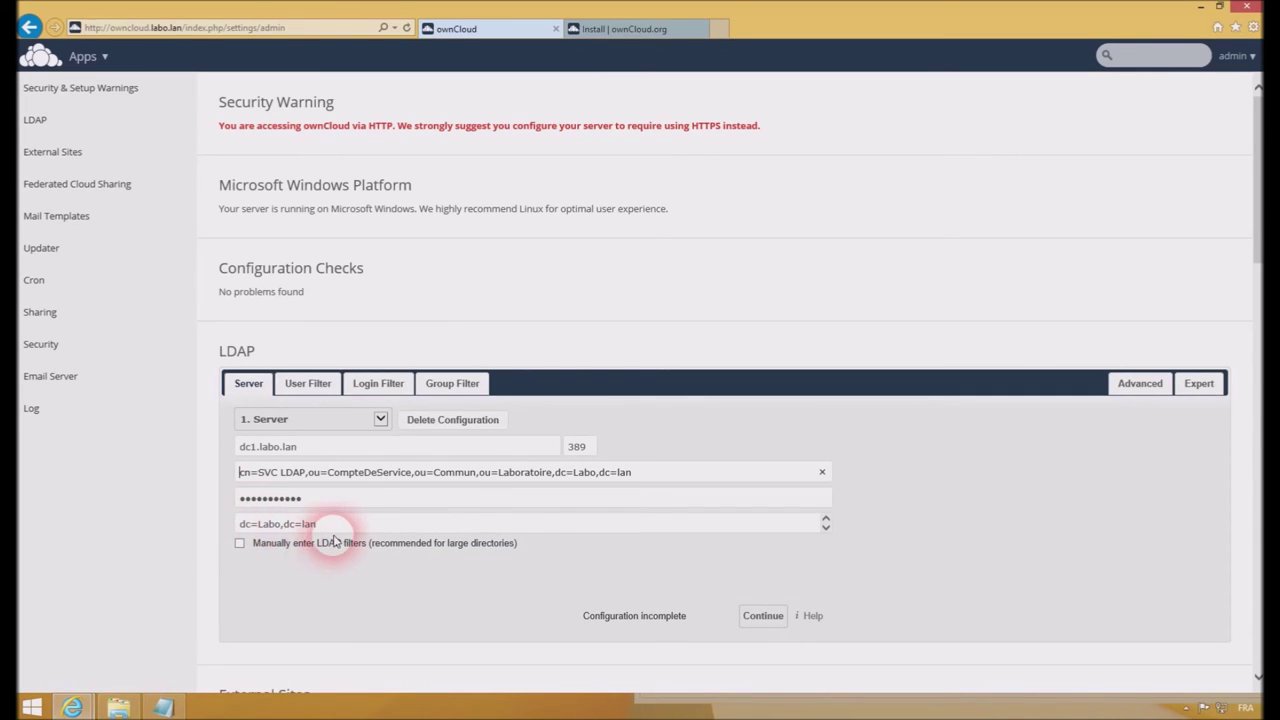
# - Review the User Filter's person object class (32 users), then pass through Login and Group Filter tabs
pyautogui.click(316, 385)
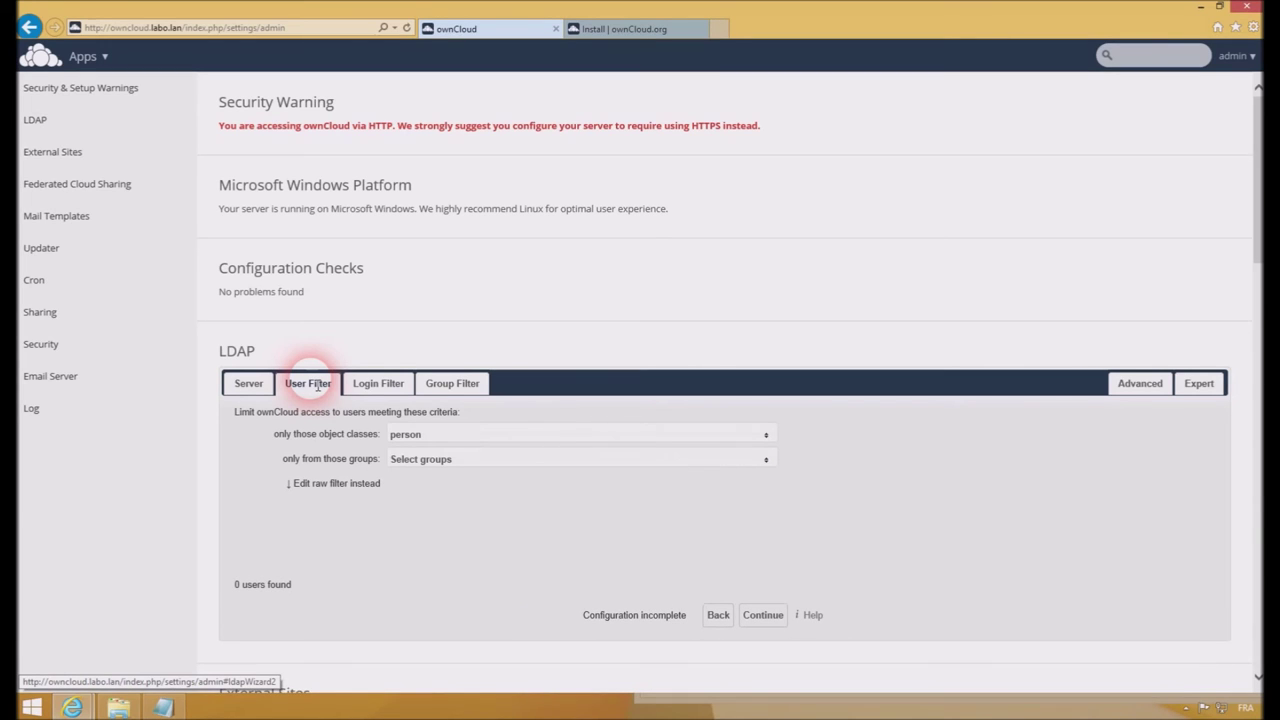
pyautogui.click(466, 441)
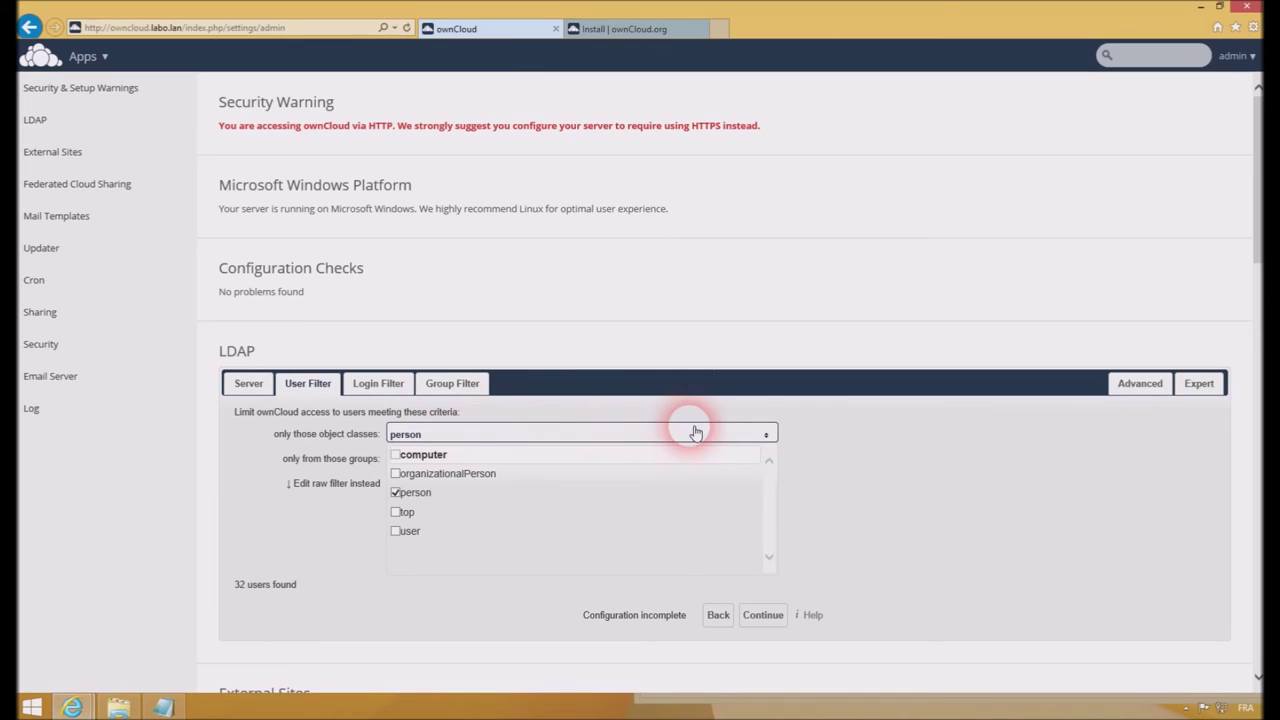
pyautogui.click(872, 500)
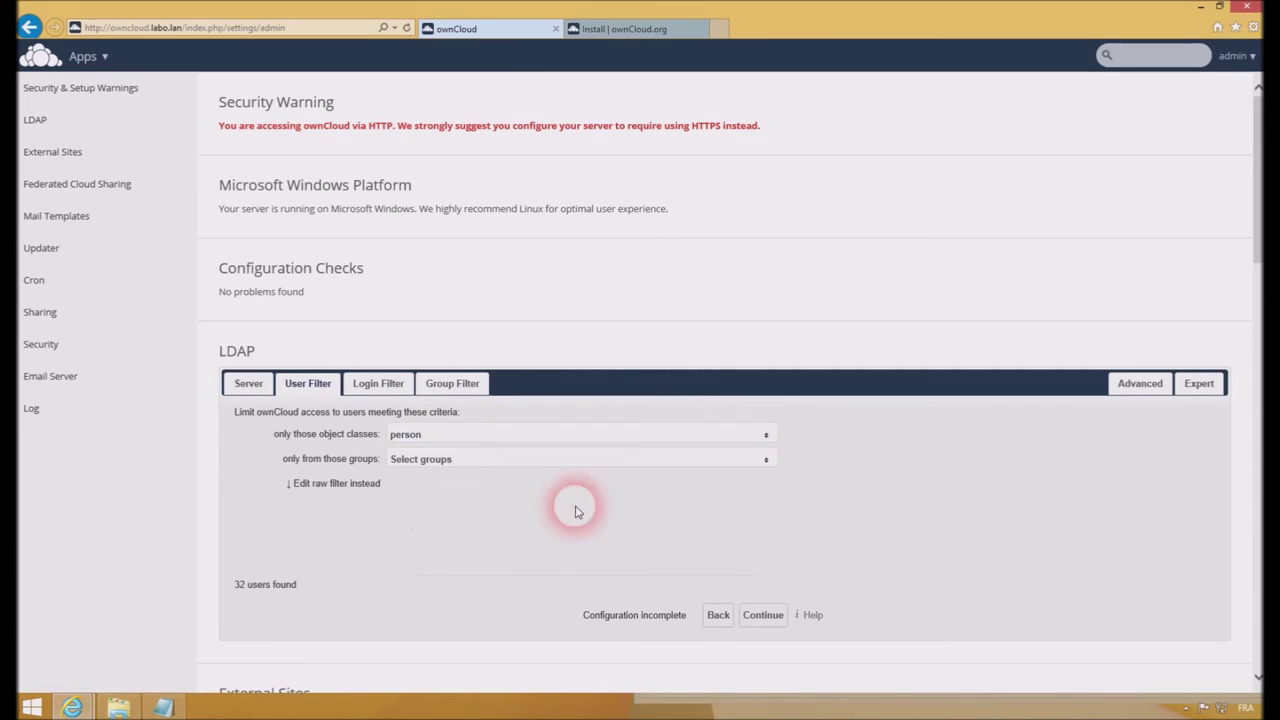
pyautogui.click(384, 389)
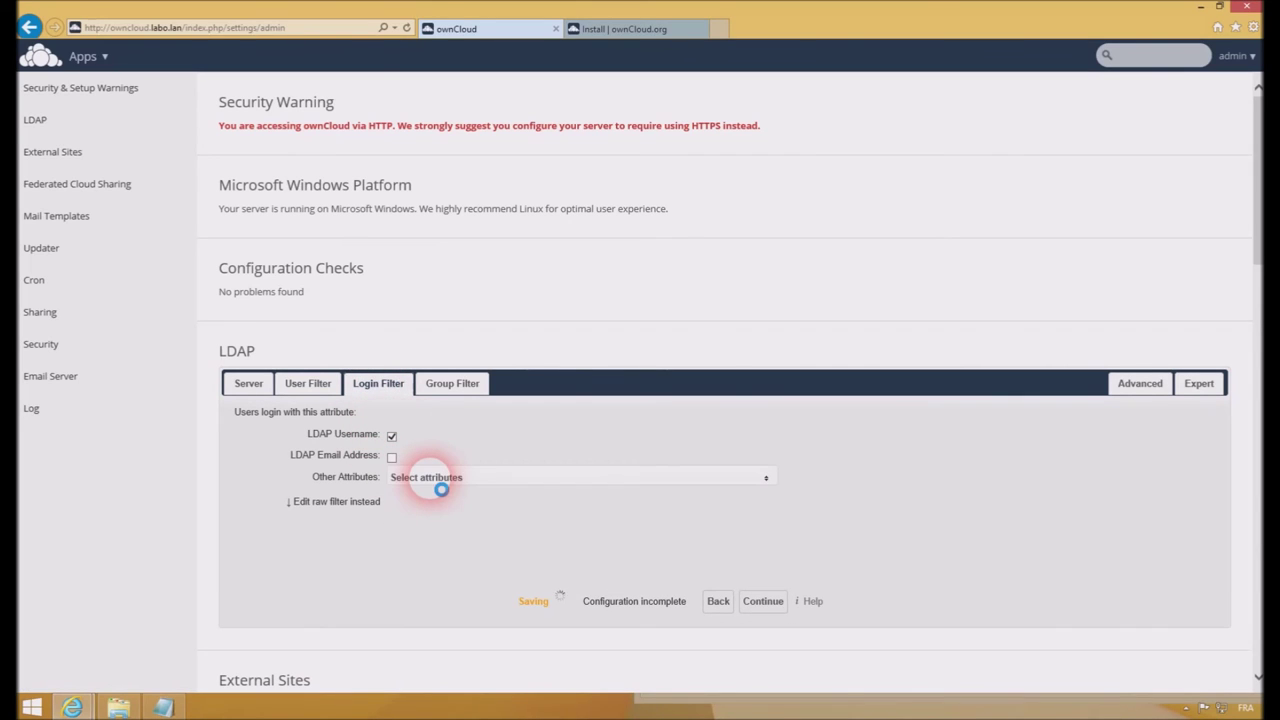
pyautogui.click(448, 387)
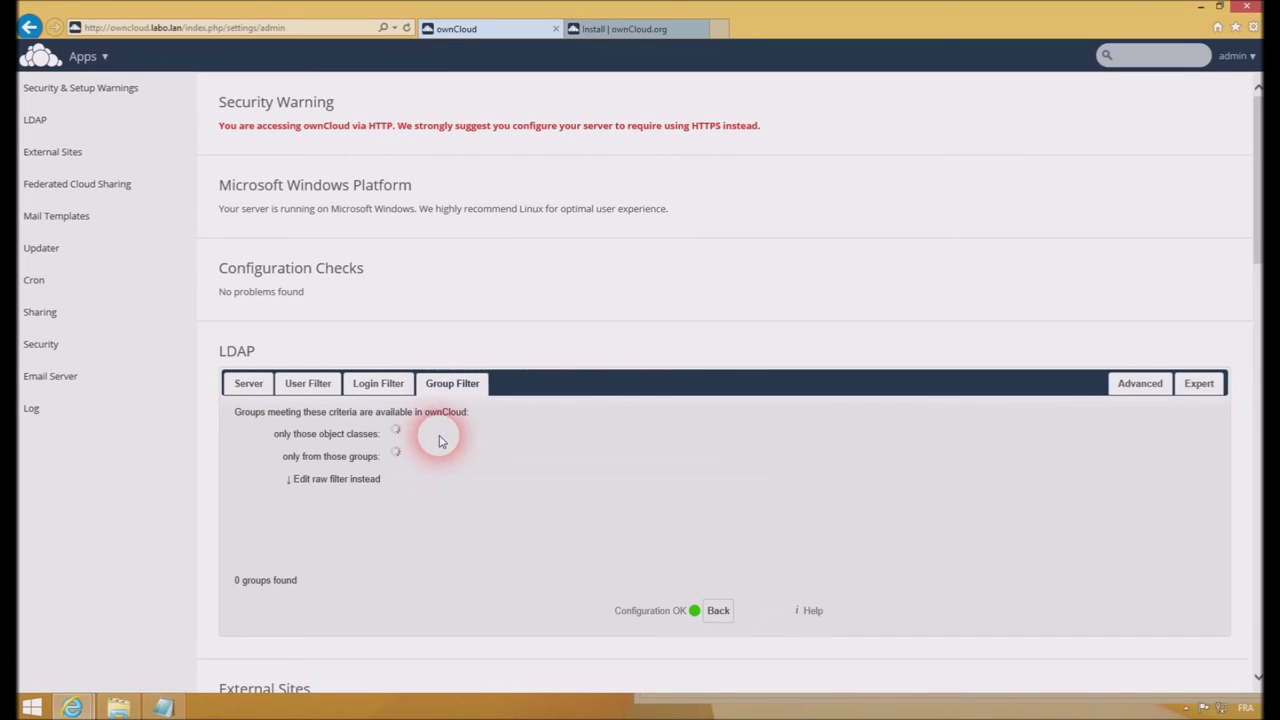
# - Limit LDAP groups to the 'group' object class and the 'Utilisa. du domaine' group
pyautogui.click(440, 436)
pyautogui.click(397, 456)
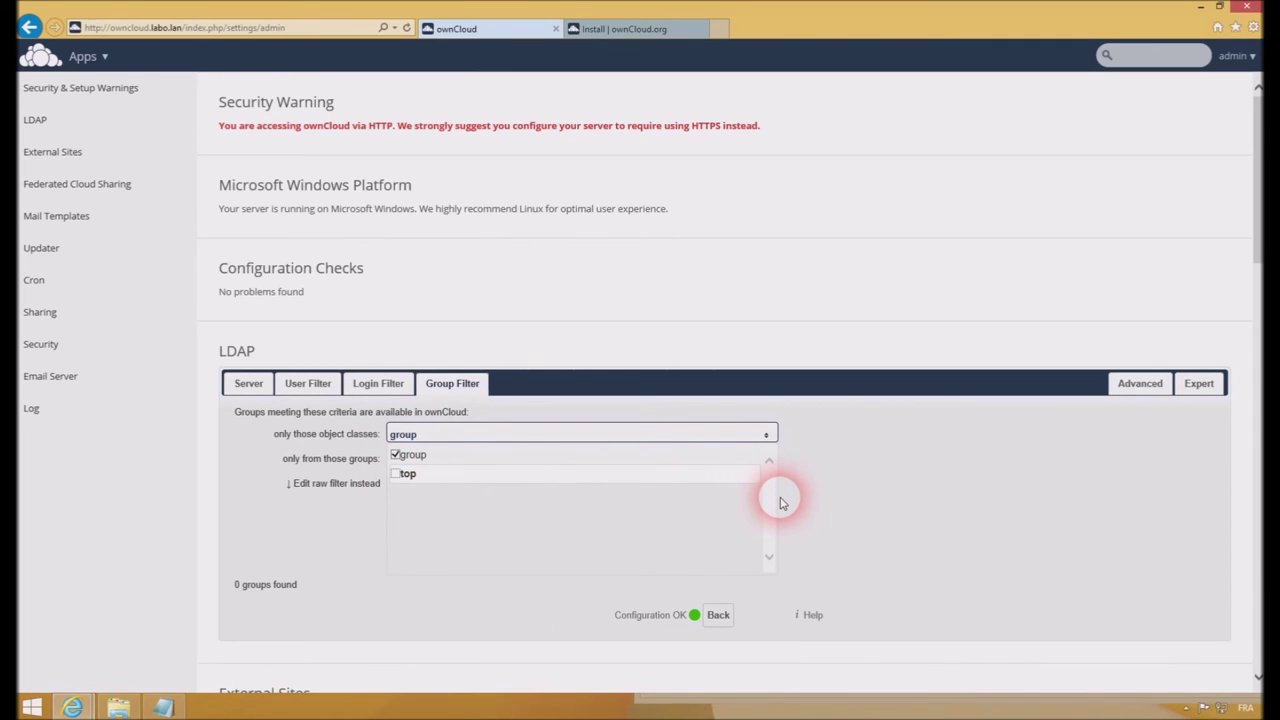
pyautogui.click(828, 500)
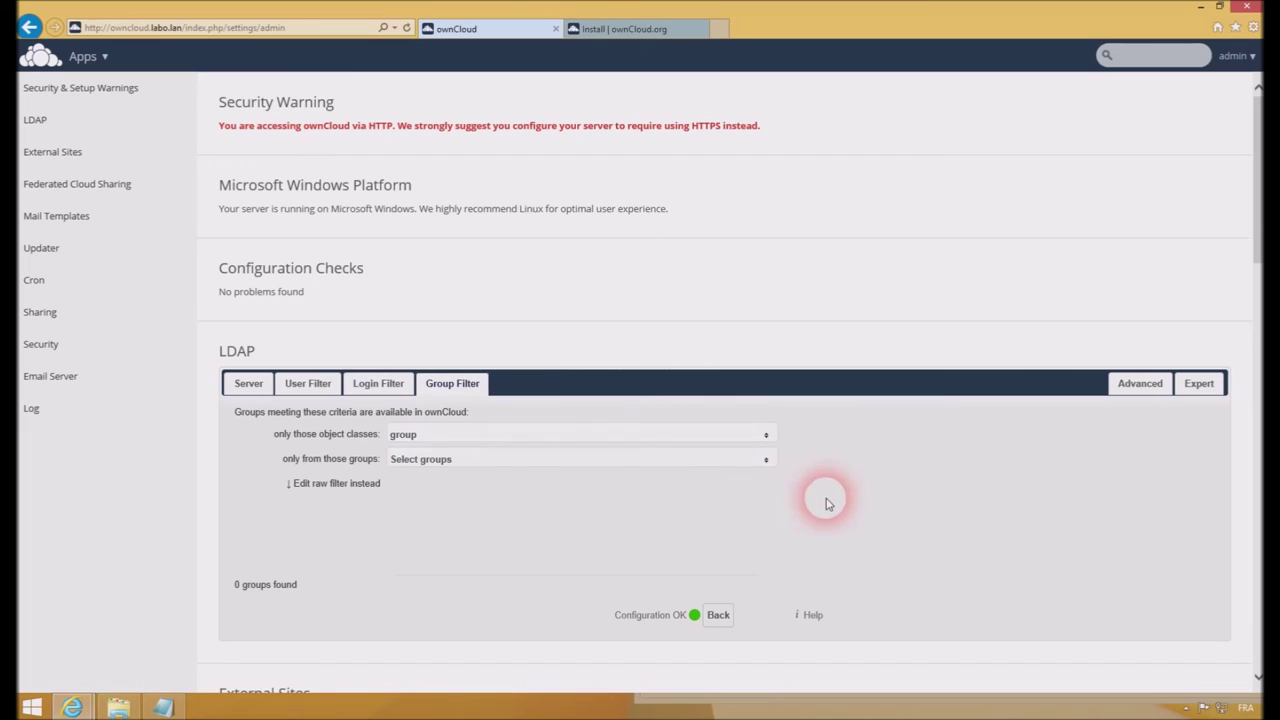
pyautogui.click(432, 462)
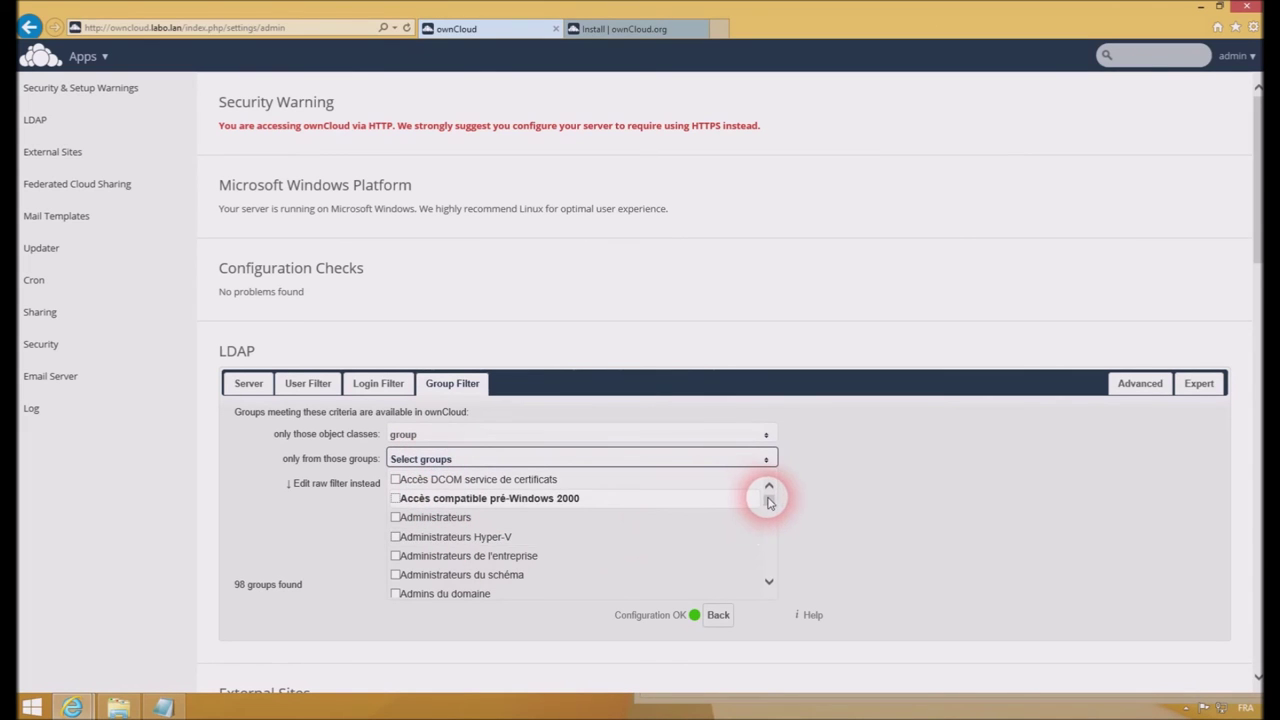
pyautogui.moveTo(768, 497); pyautogui.dragTo(771, 570)
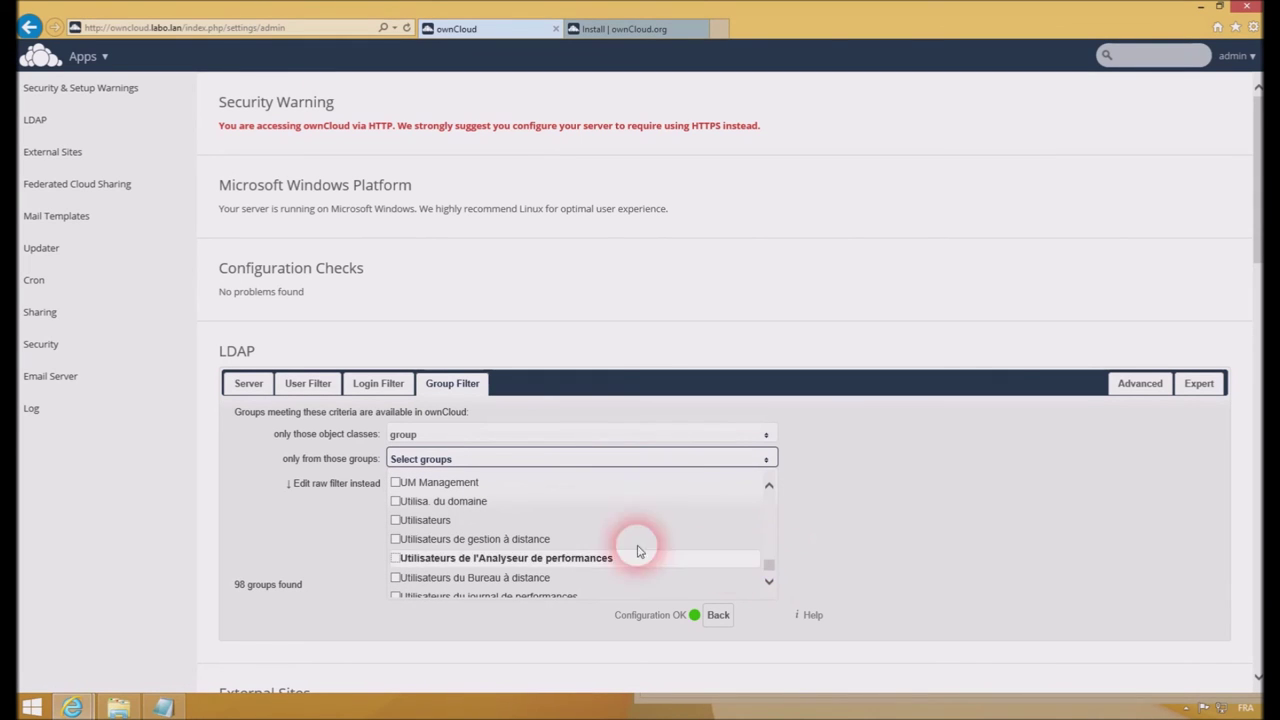
pyautogui.click(404, 504)
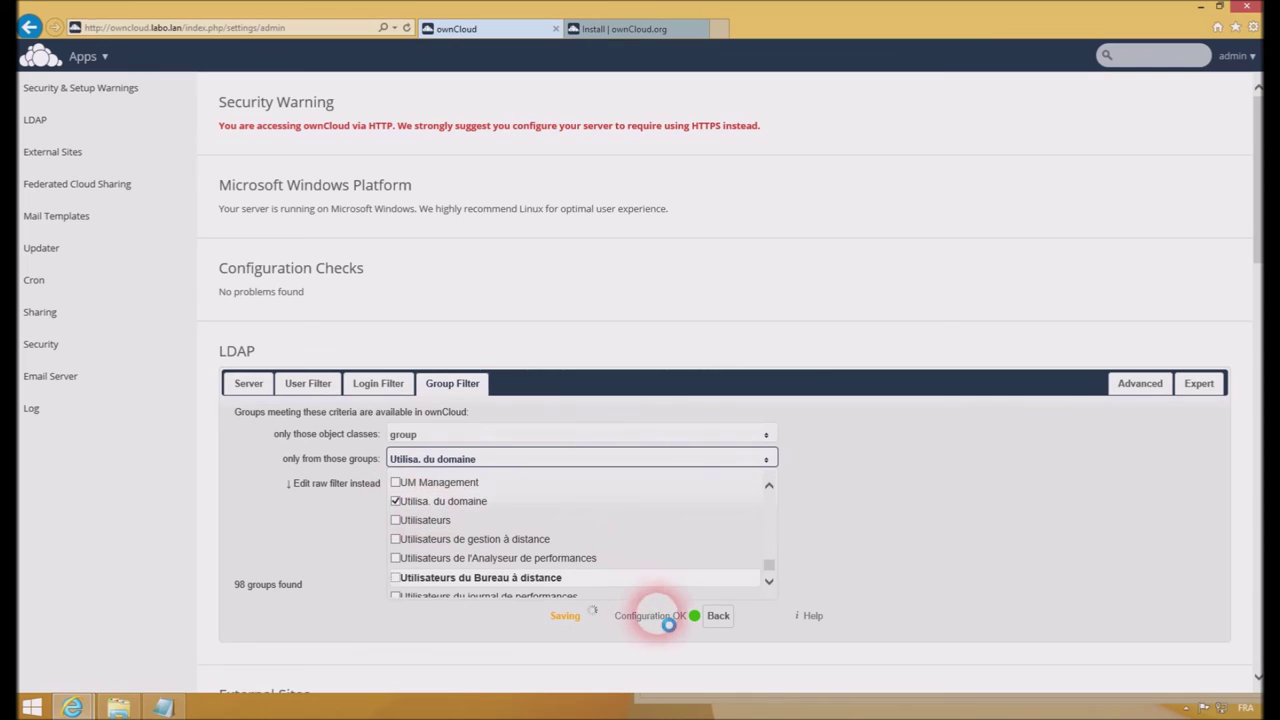
pyautogui.click(872, 502)
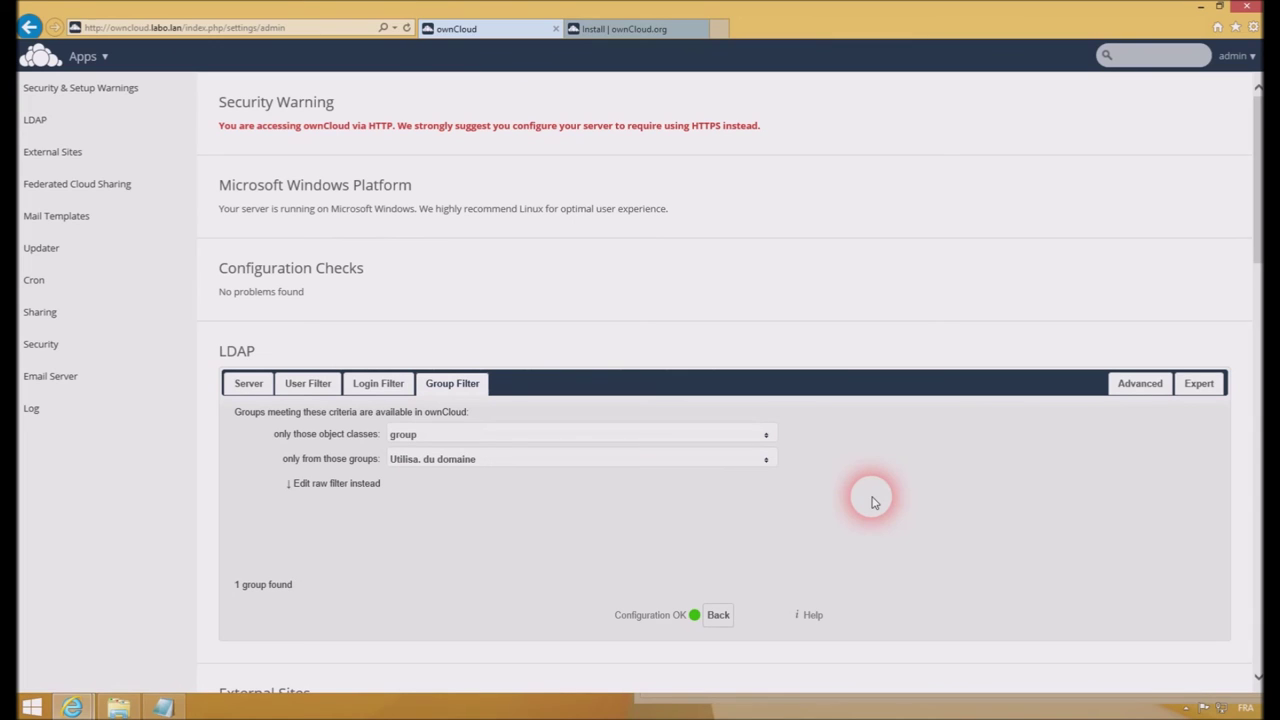
# - Log out of the ownCloud admin account and minimize the browser
pyautogui.click(1252, 57)
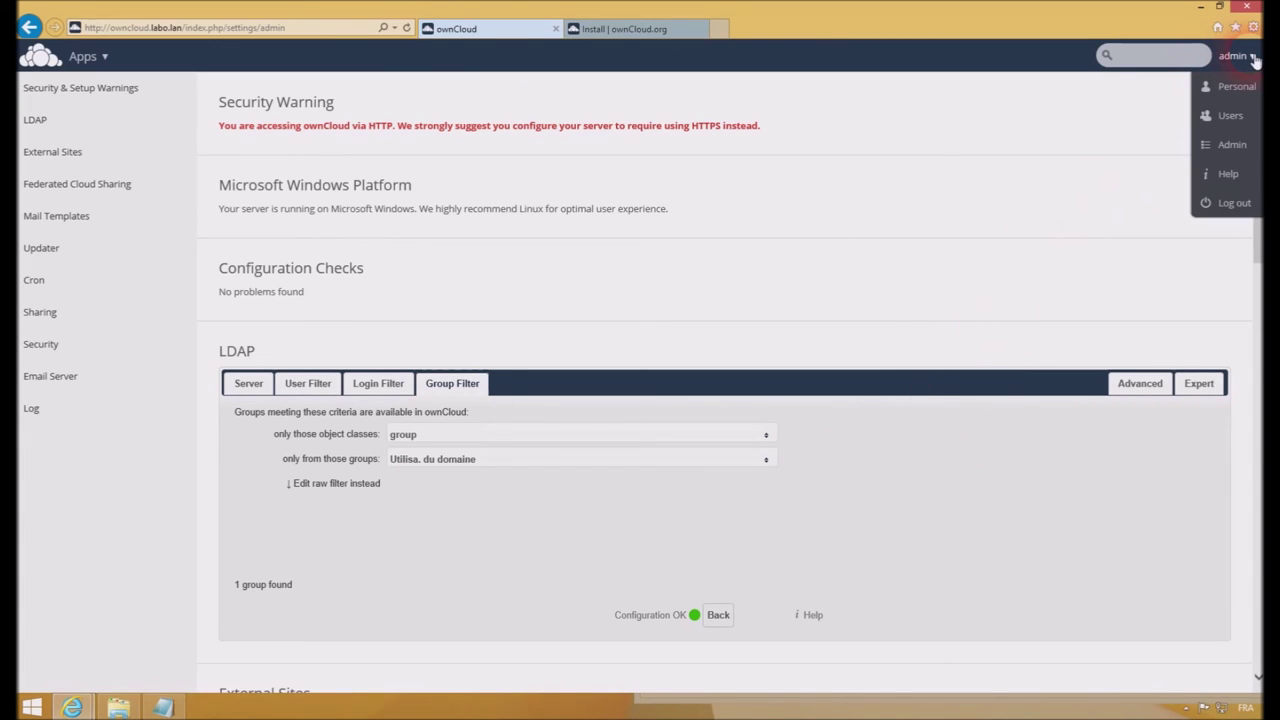
pyautogui.click(1240, 204)
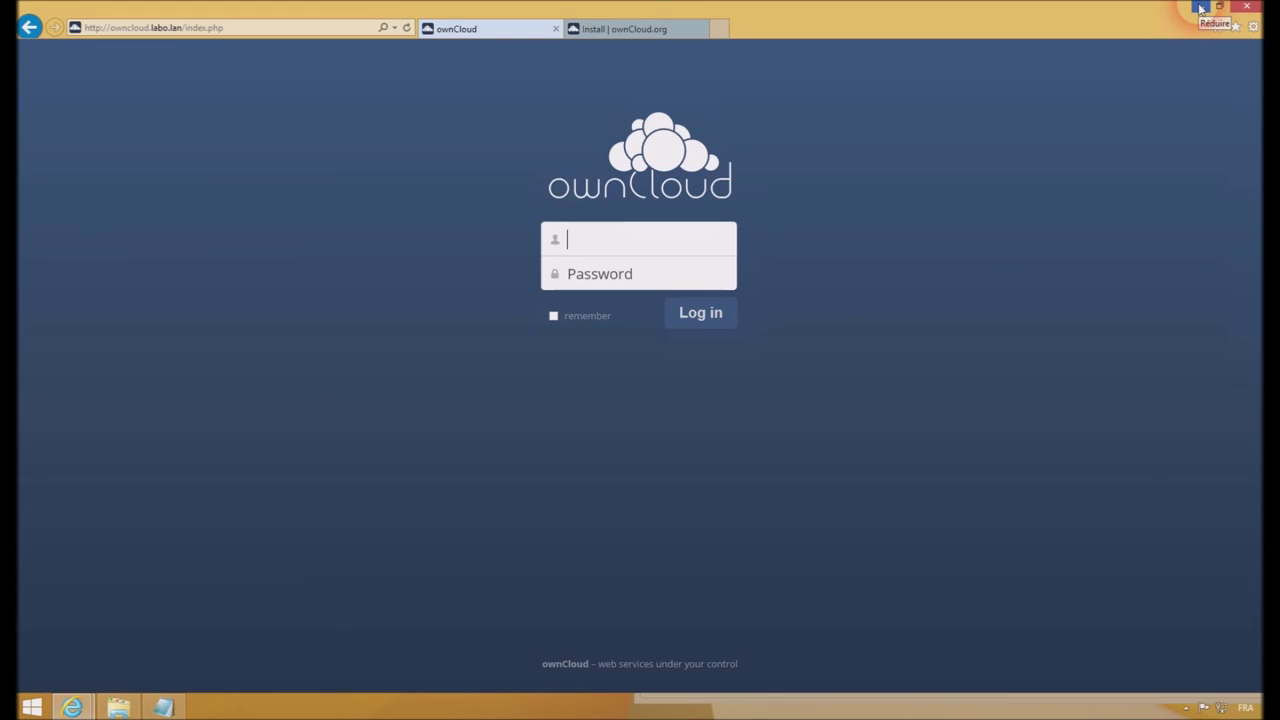
pyautogui.click(1201, 8)
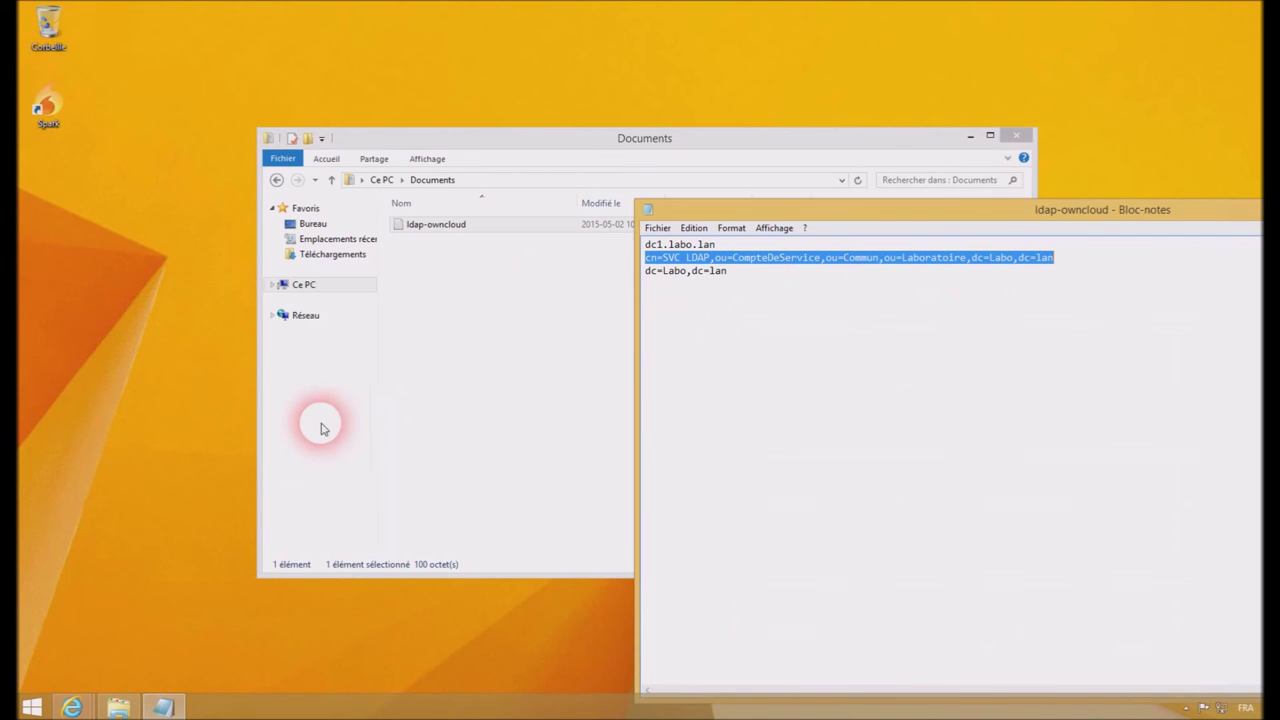
# - Run ownCloud-1.8.0.4893-setup from Téléchargements and install the client with default components and shortcuts
pyautogui.click(414, 370)
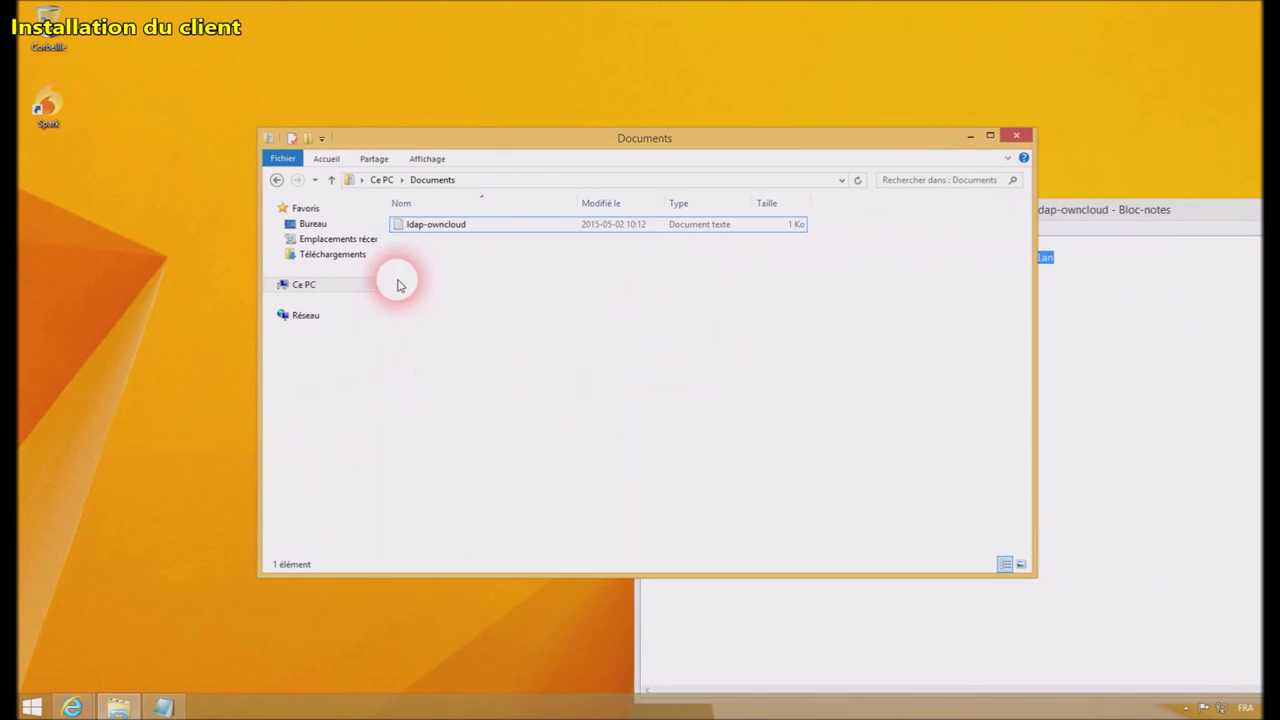
pyautogui.click(333, 254)
pyautogui.click(468, 244)
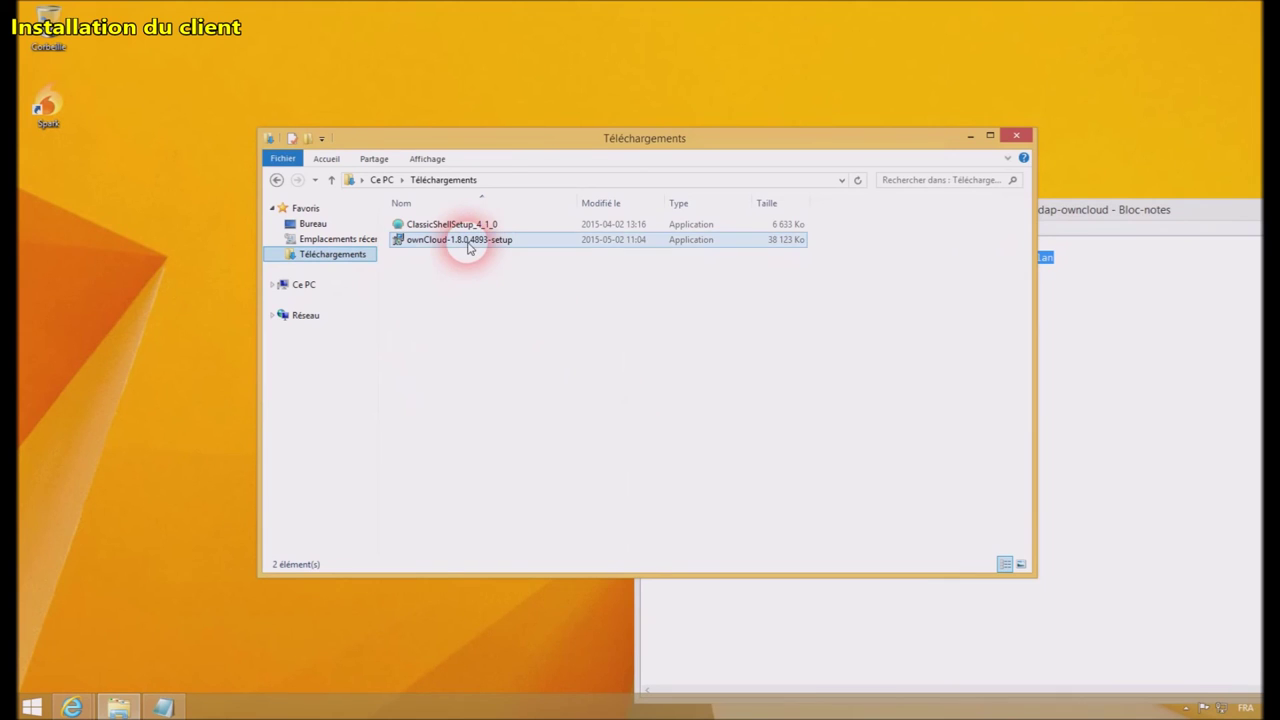
pyautogui.doubleClick(468, 244)
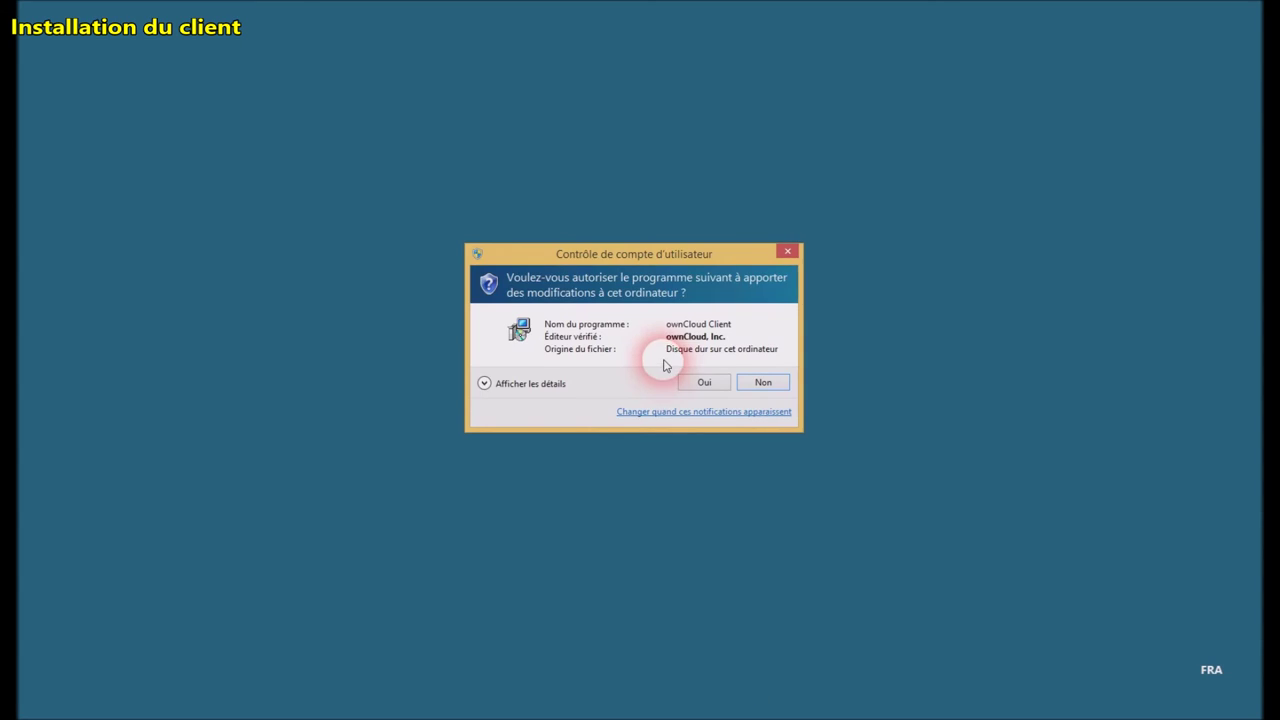
pyautogui.click(704, 382)
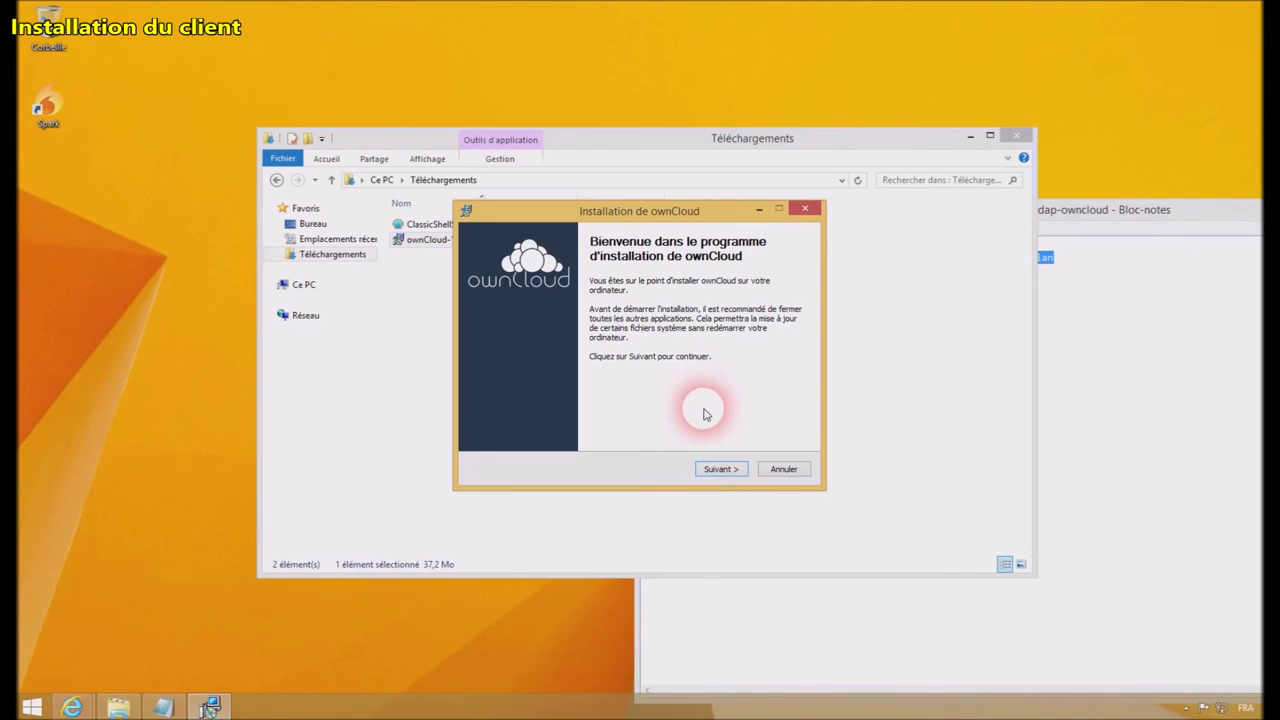
pyautogui.click(720, 468)
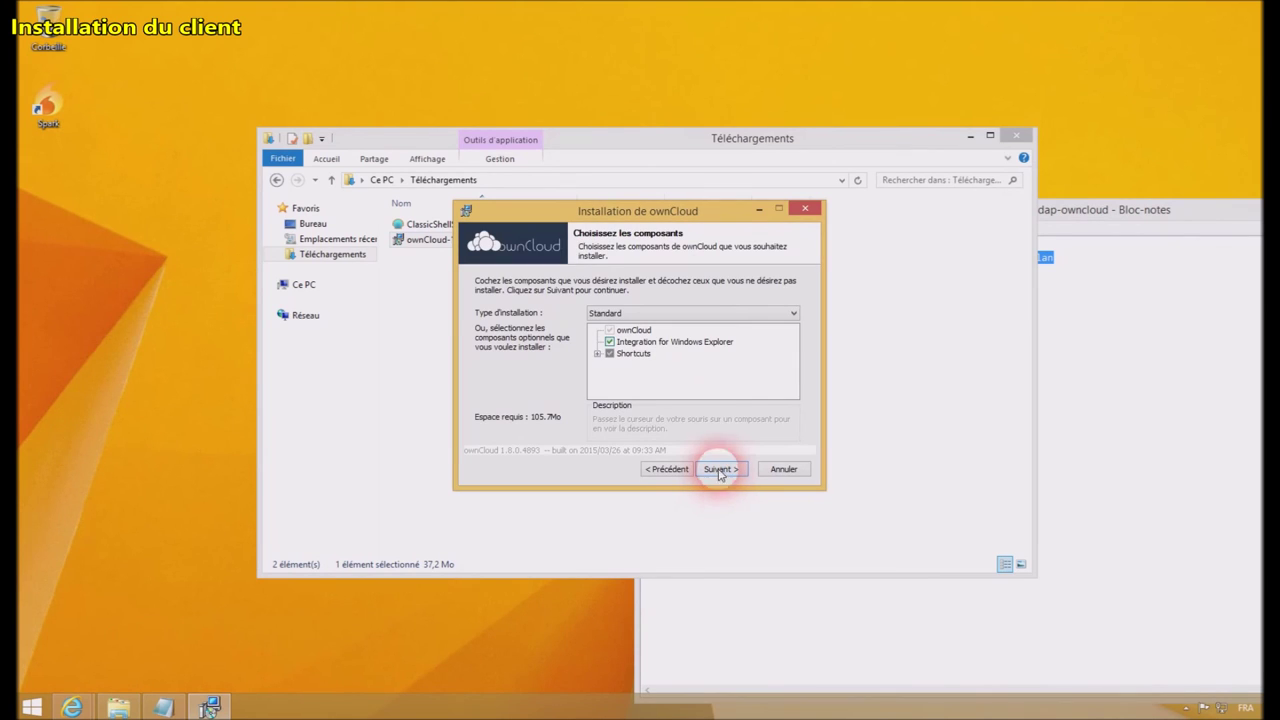
pyautogui.click(597, 354)
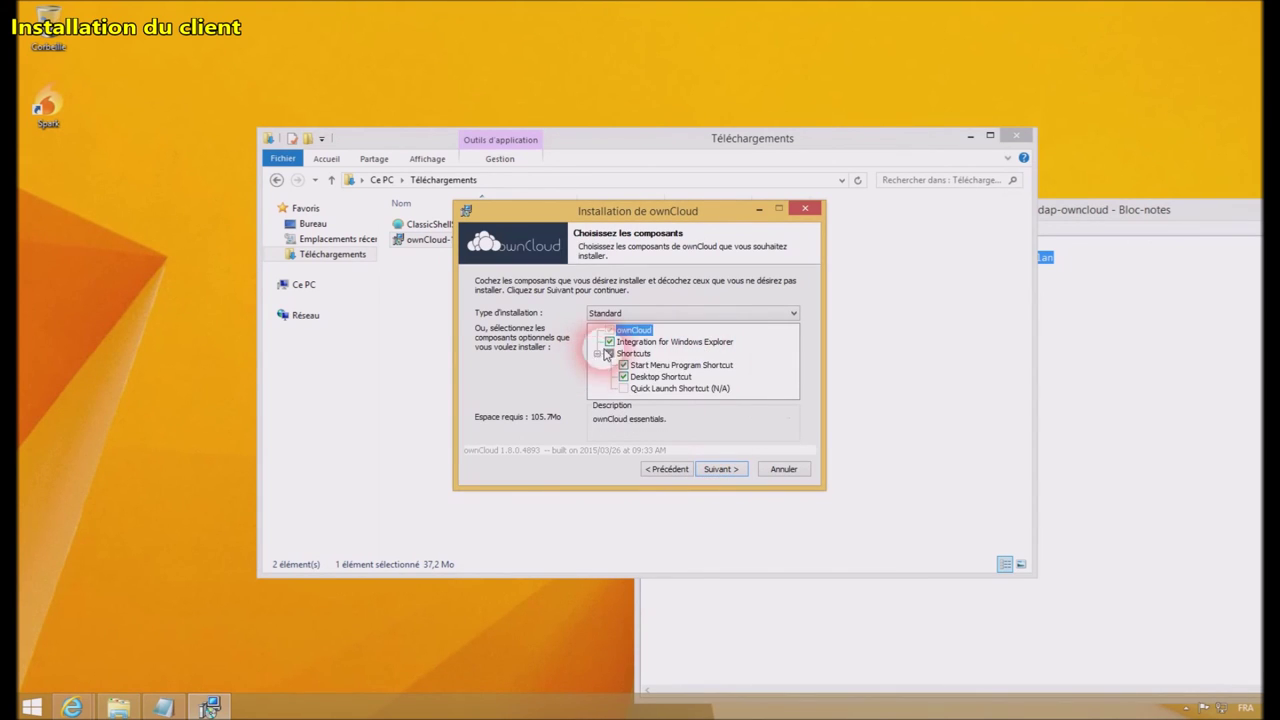
pyautogui.click(728, 476)
pyautogui.click(721, 469)
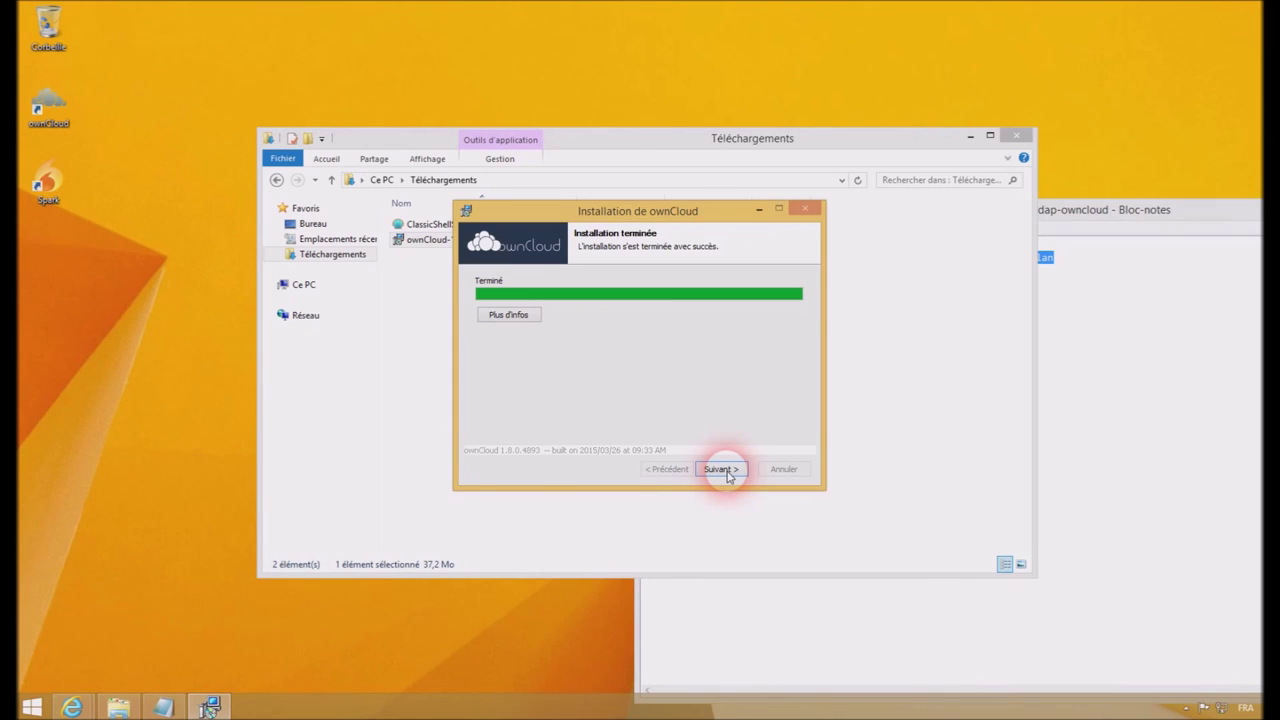
pyautogui.click(726, 472)
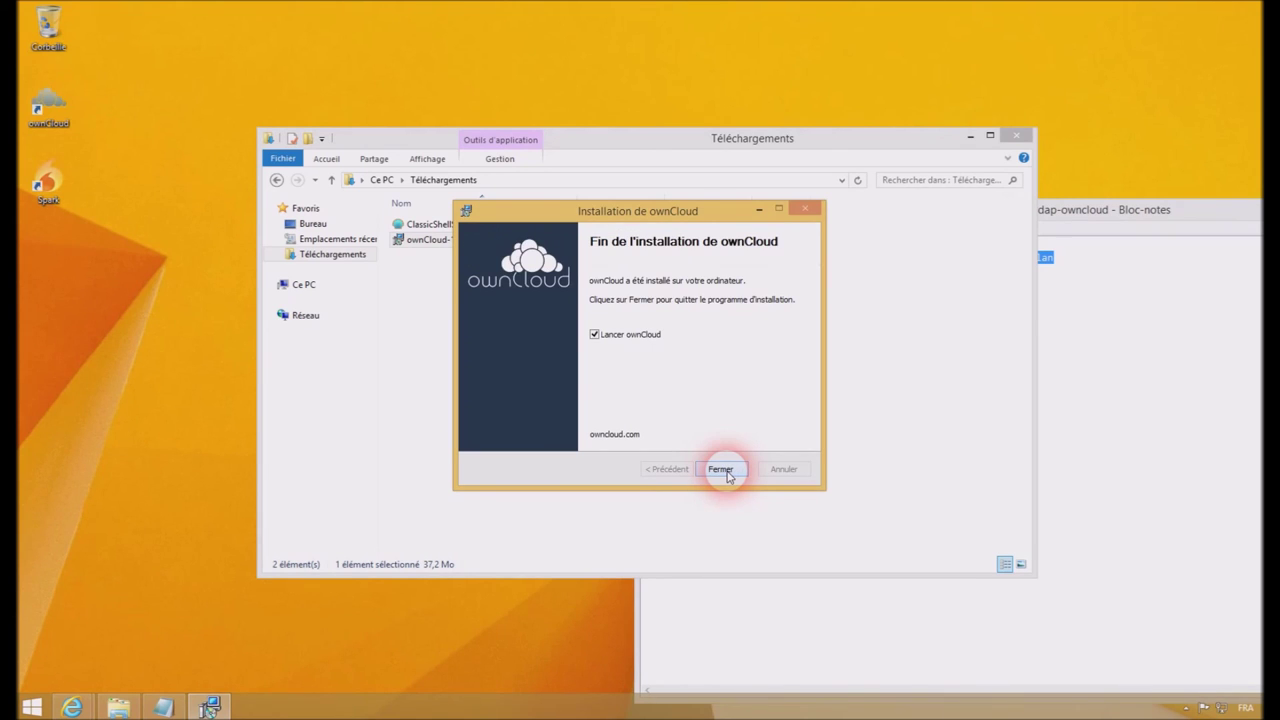
pyautogui.click(608, 336)
pyautogui.click(726, 469)
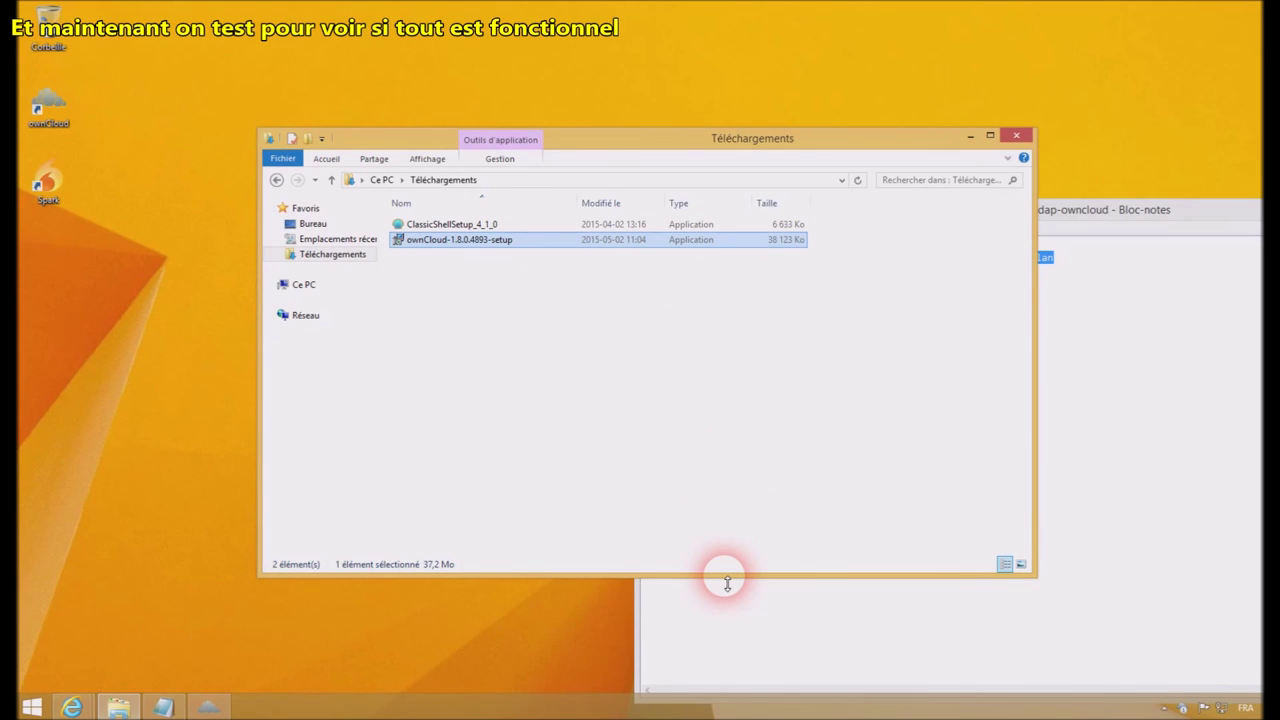
pyautogui.click(208, 708)
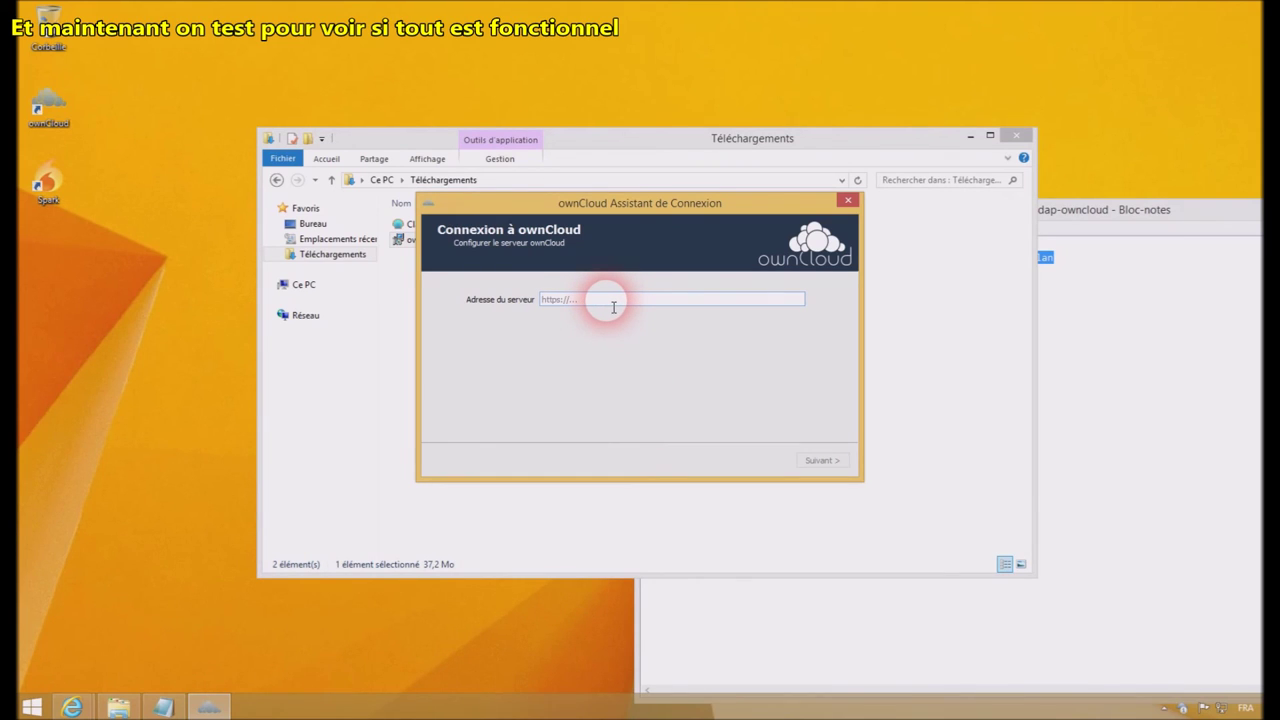
pyautogui.write('http')
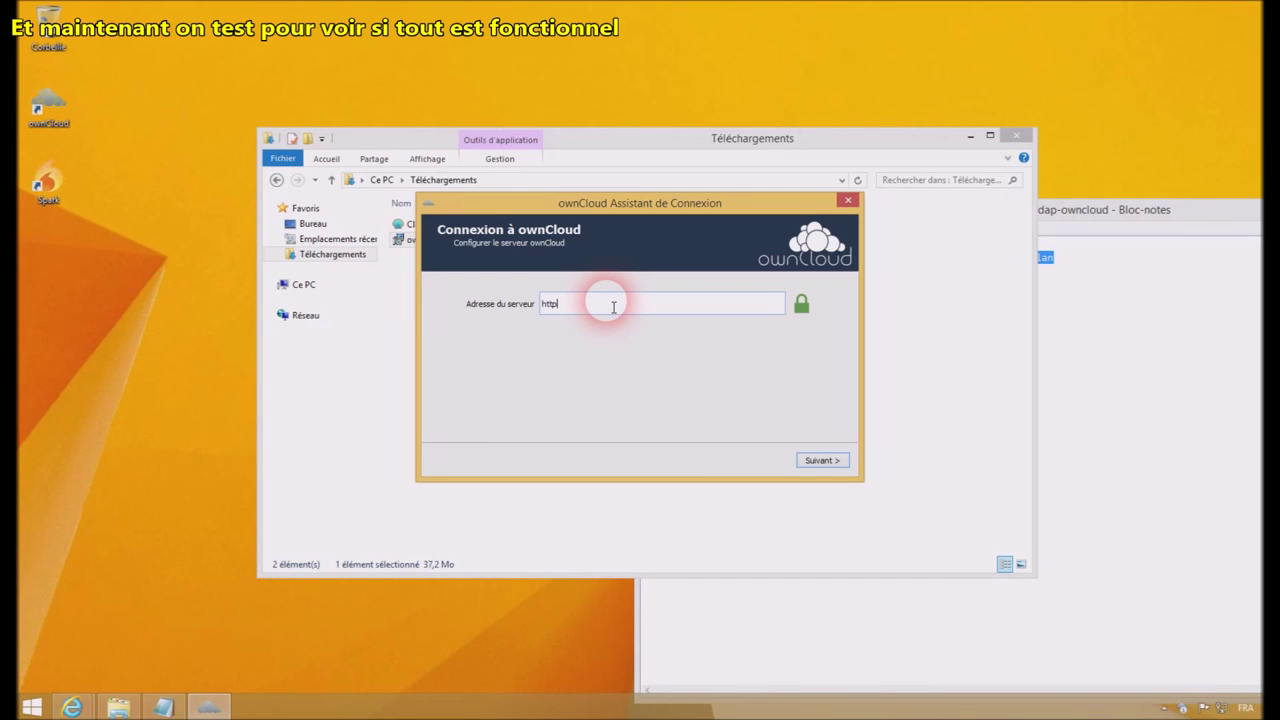
pyautogui.write('://owncloud.labo.lan')
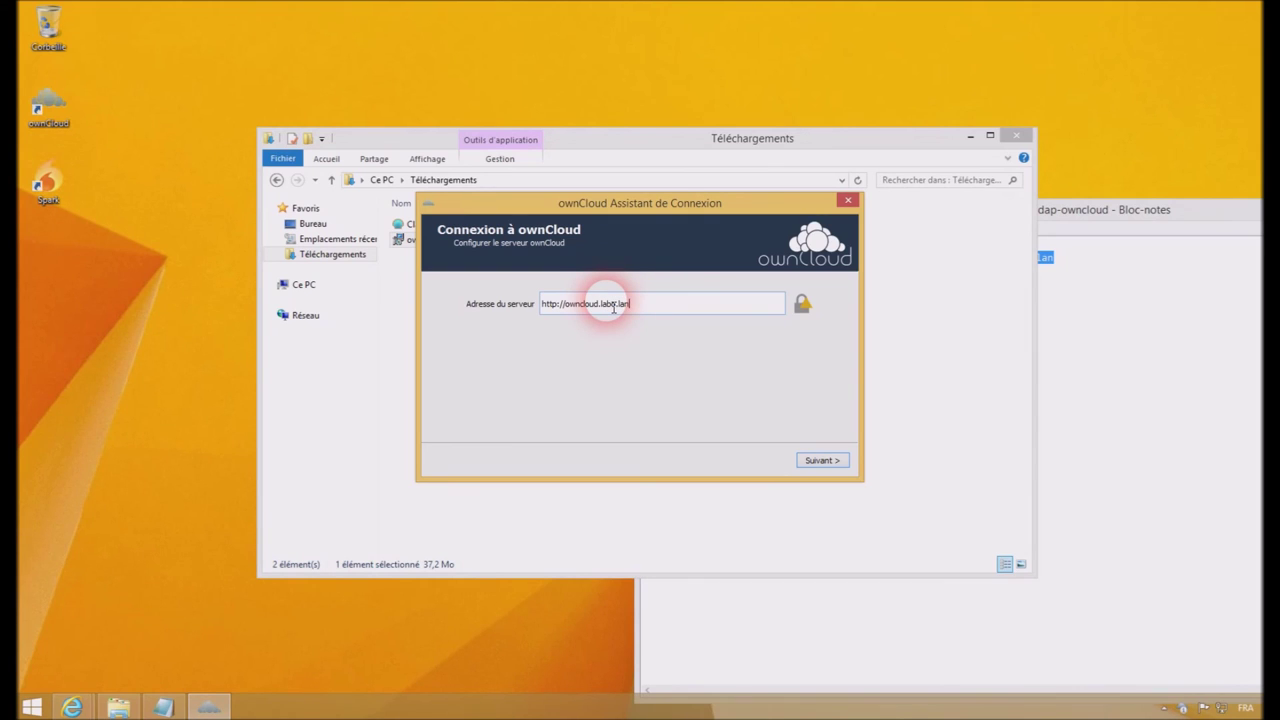
pyautogui.click(834, 463)
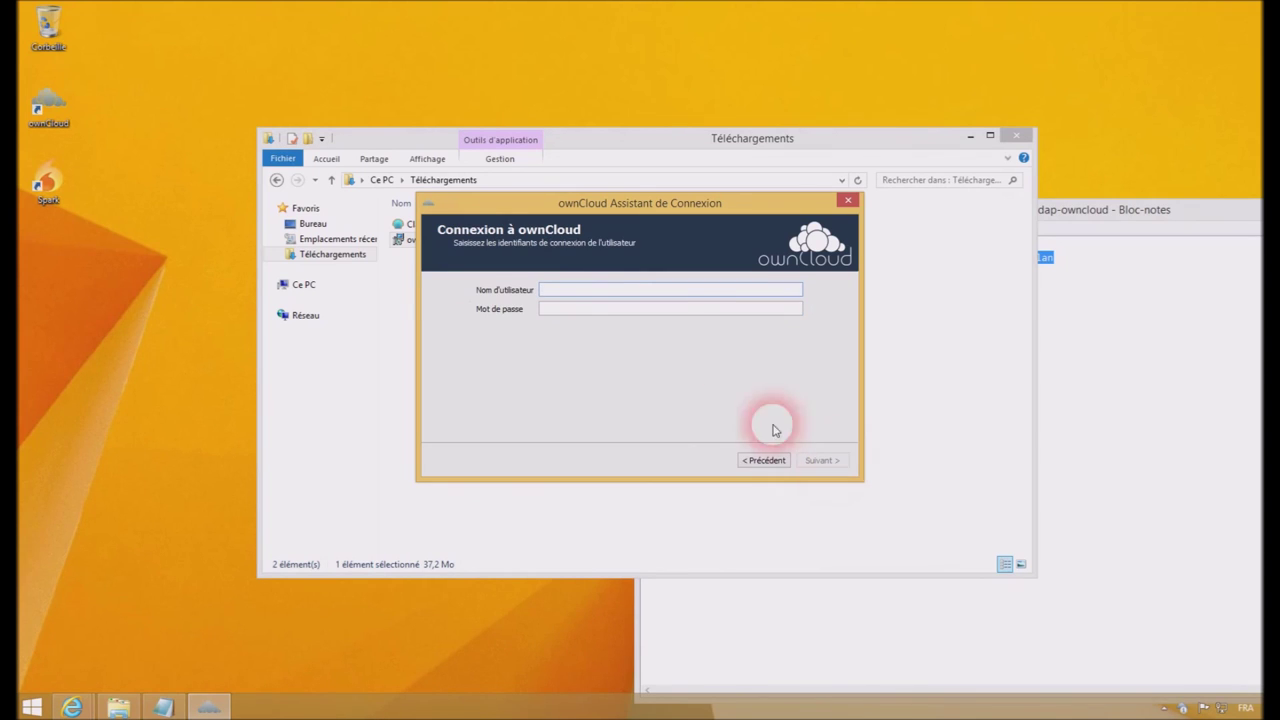
# - Log in with the LDAP user's username and password, sync all content, and open the local folder
pyautogui.click(601, 292)
pyautogui.write('francis')
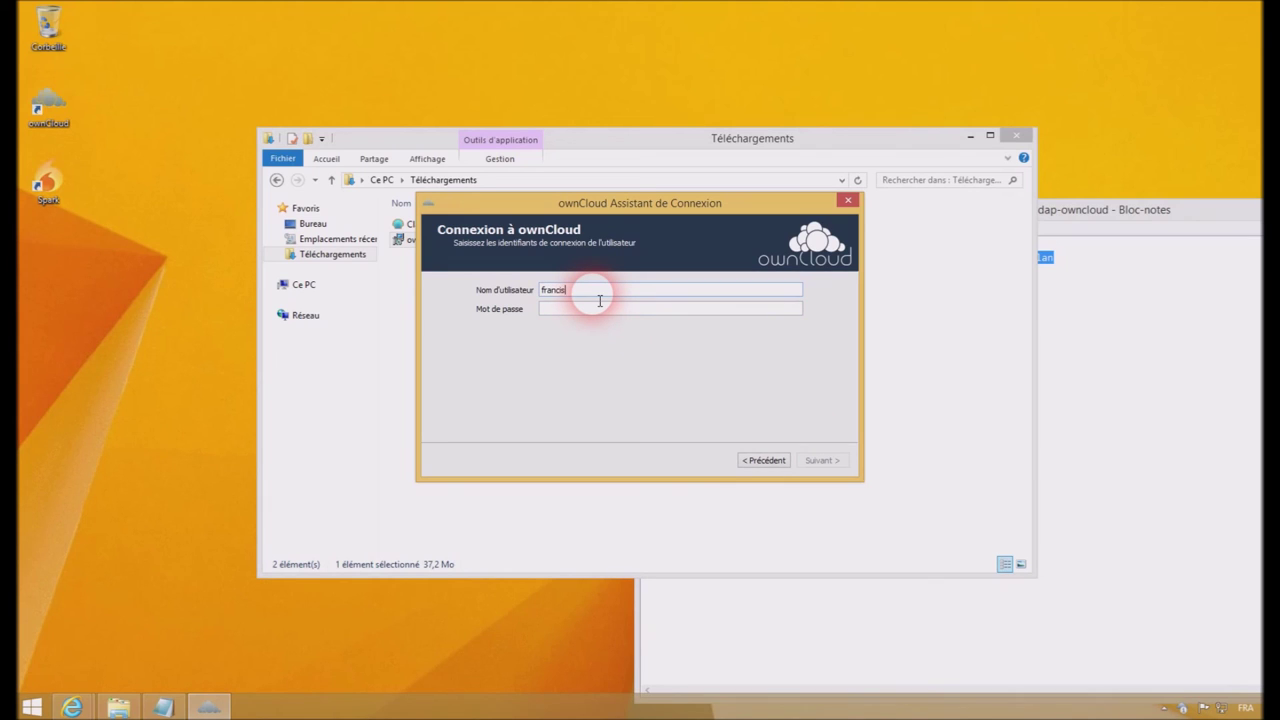
pyautogui.press('Tab')
pyautogui.write('•••')
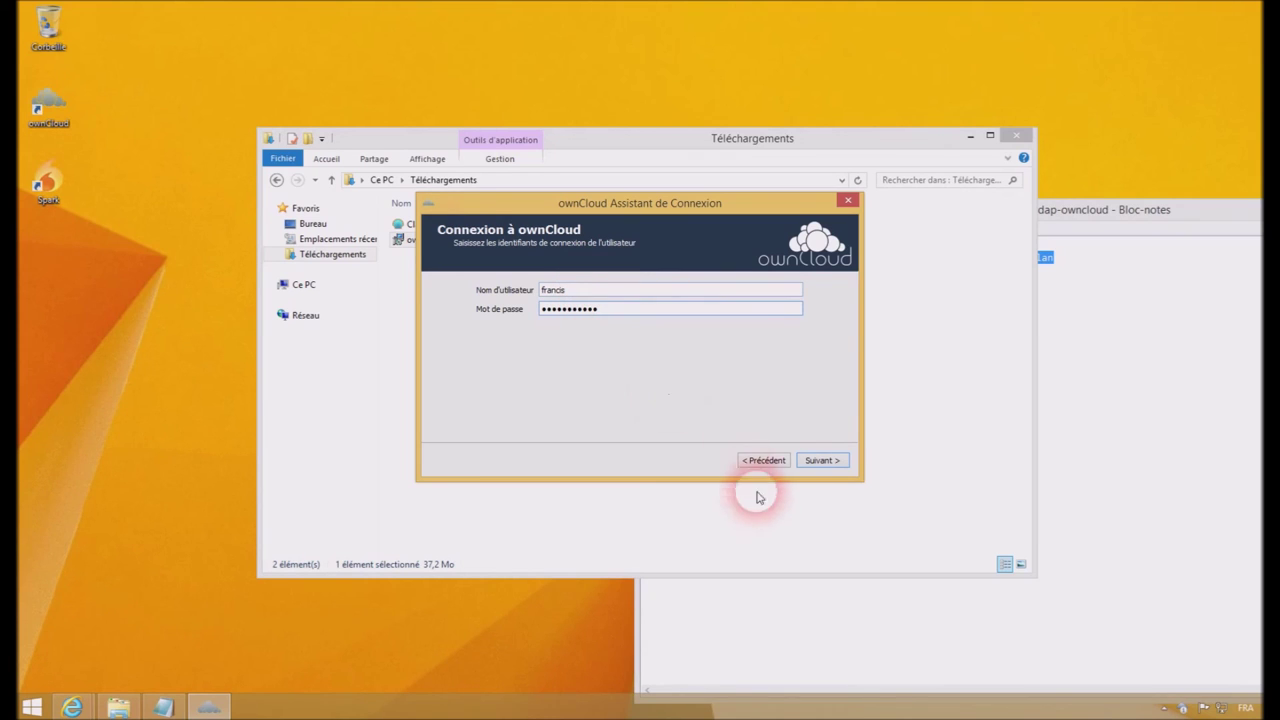
pyautogui.click(833, 461)
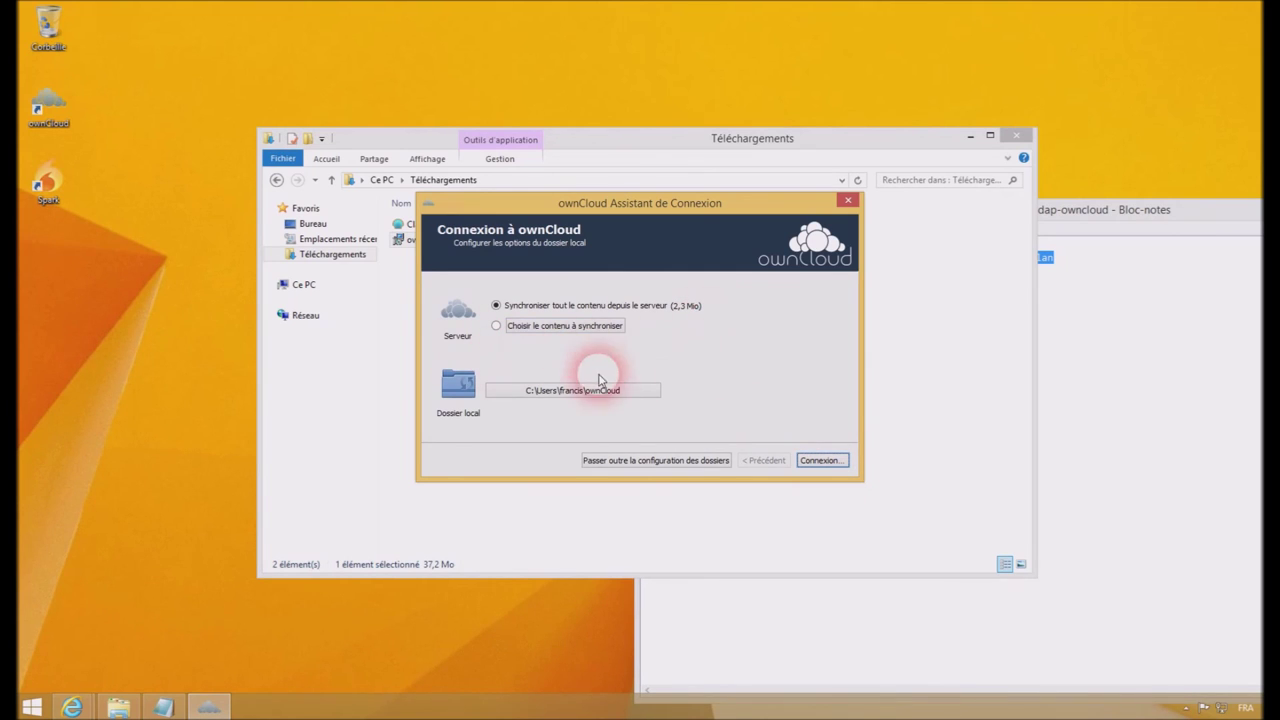
pyautogui.click(822, 462)
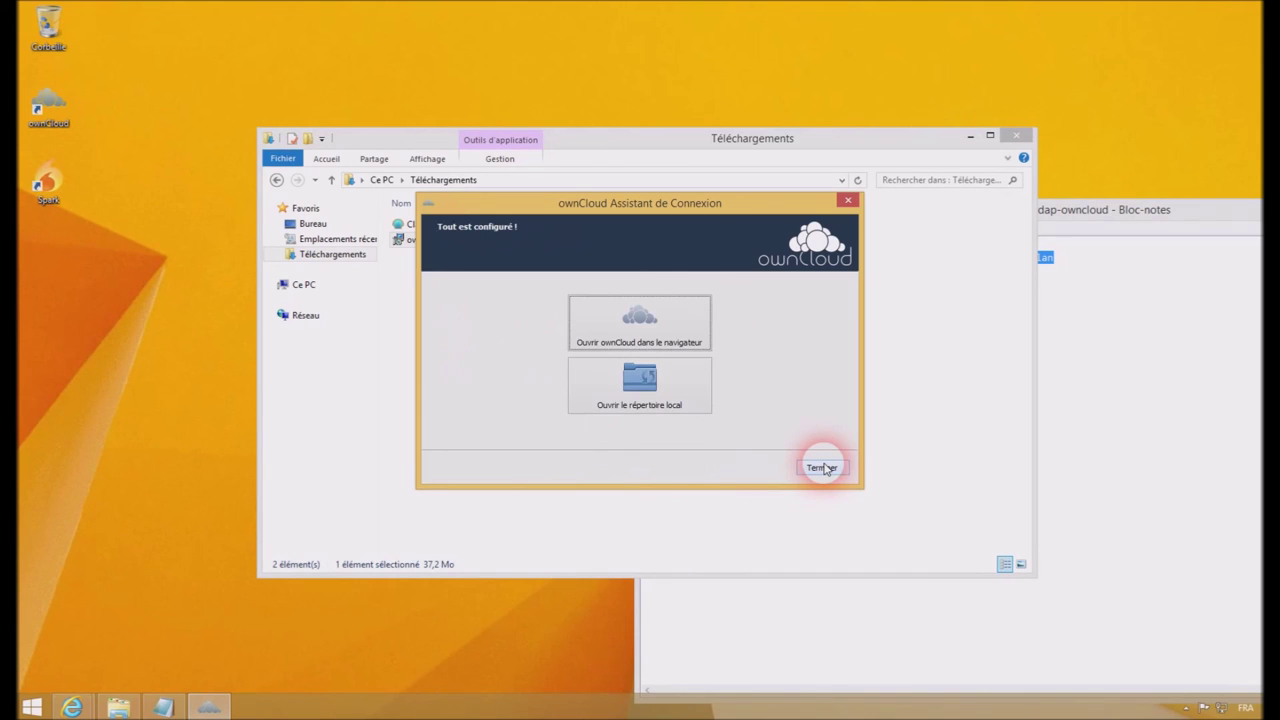
pyautogui.click(636, 376)
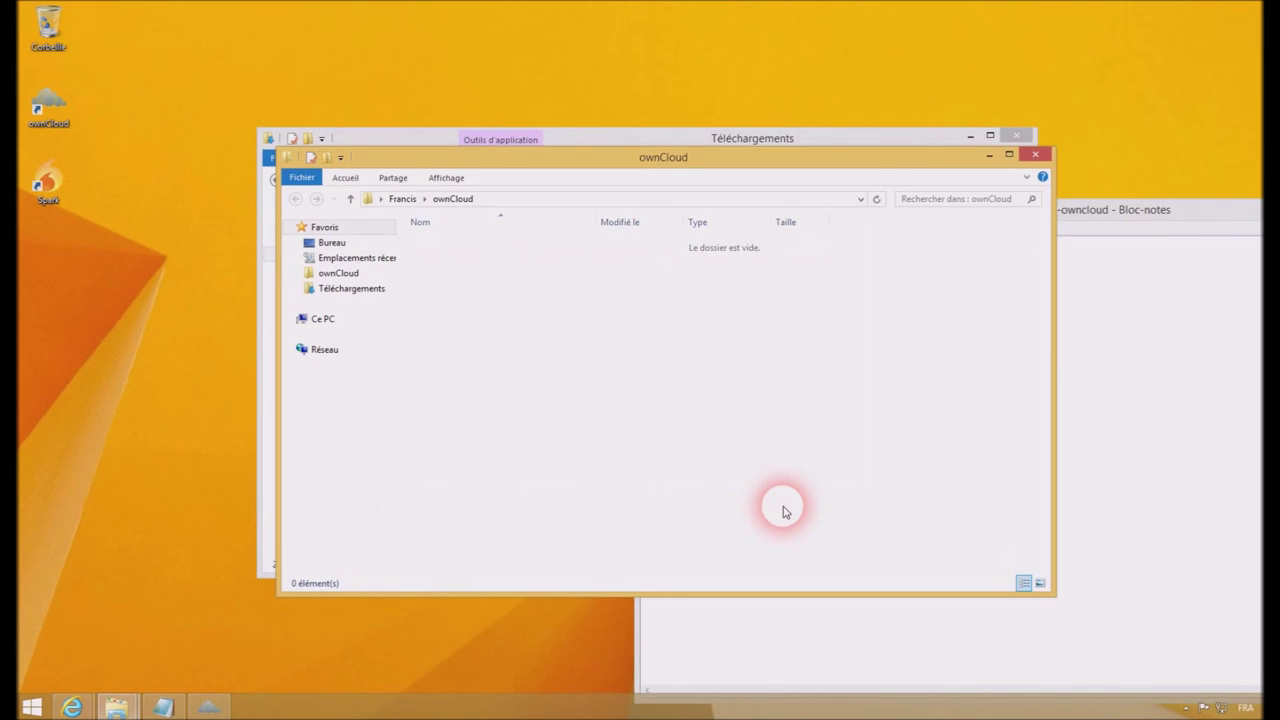
# - Log into the ownCloud web interface with the LDAP user's username and password, and dismiss the Welcome dialog
pyautogui.click(1035, 154)
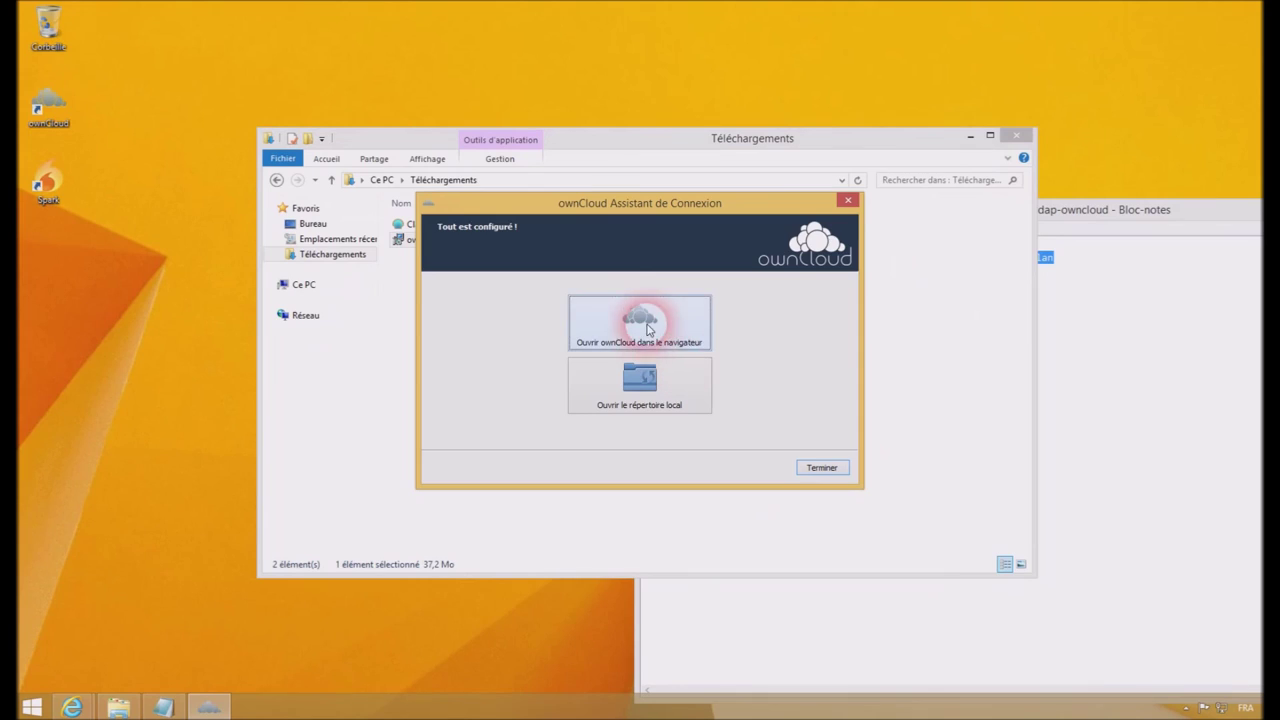
pyautogui.click(647, 330)
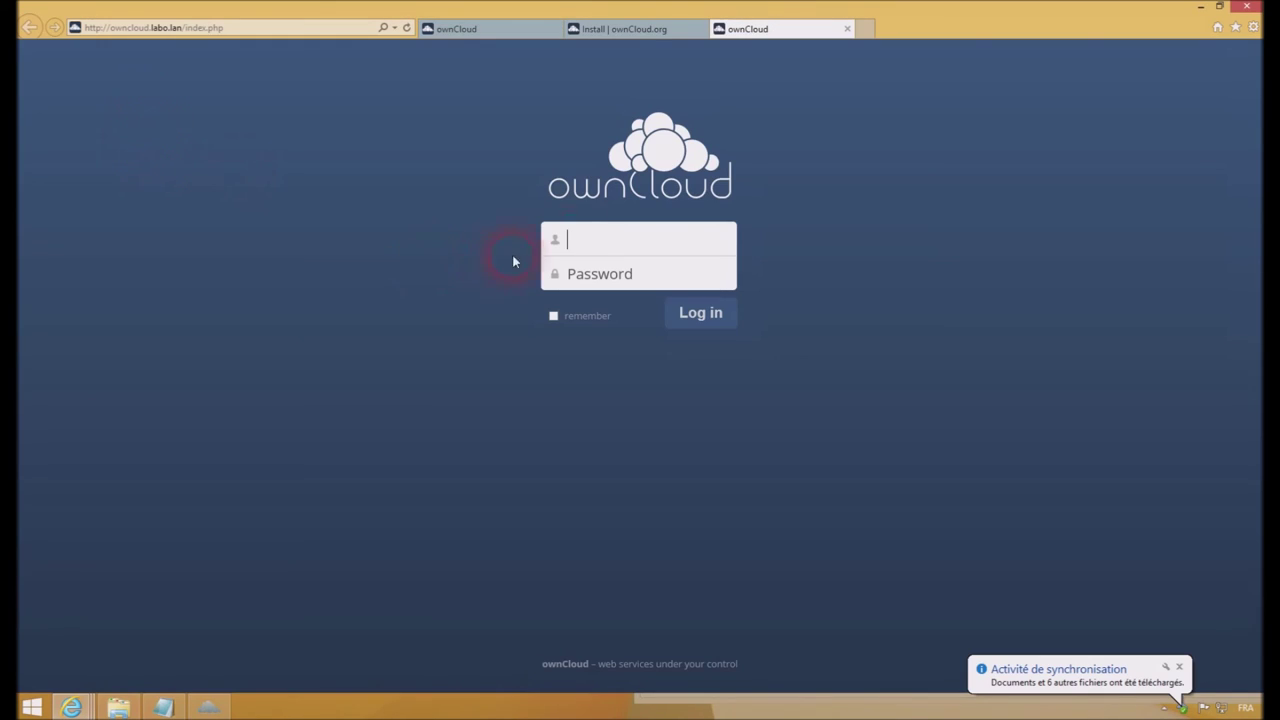
pyautogui.click(609, 247)
pyautogui.write('f')
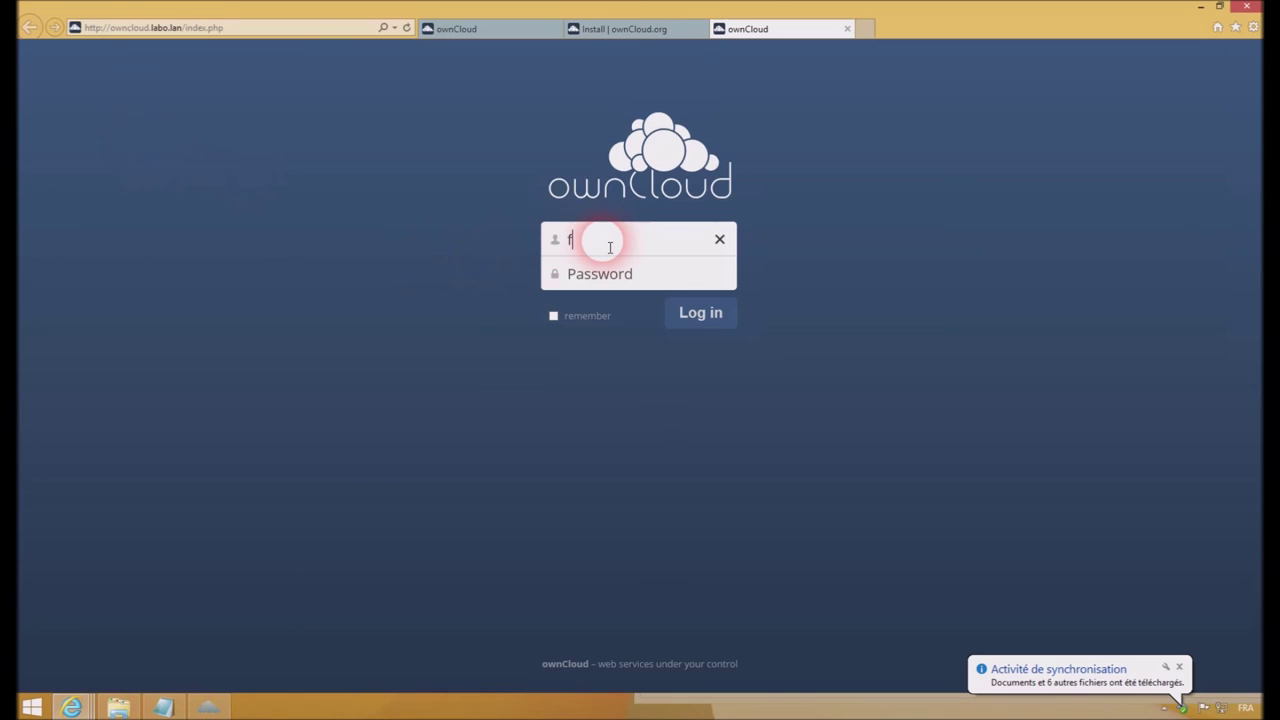
pyautogui.write('rancis')
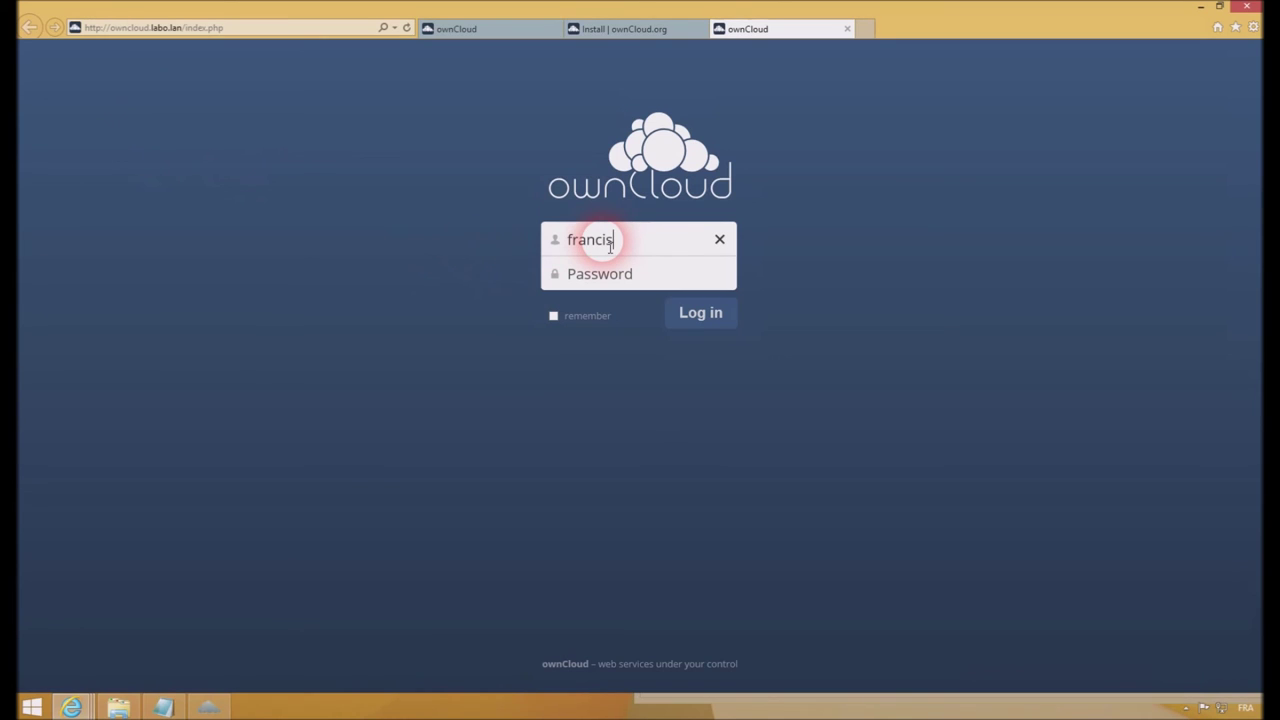
pyautogui.press('Tab')
pyautogui.write('****')
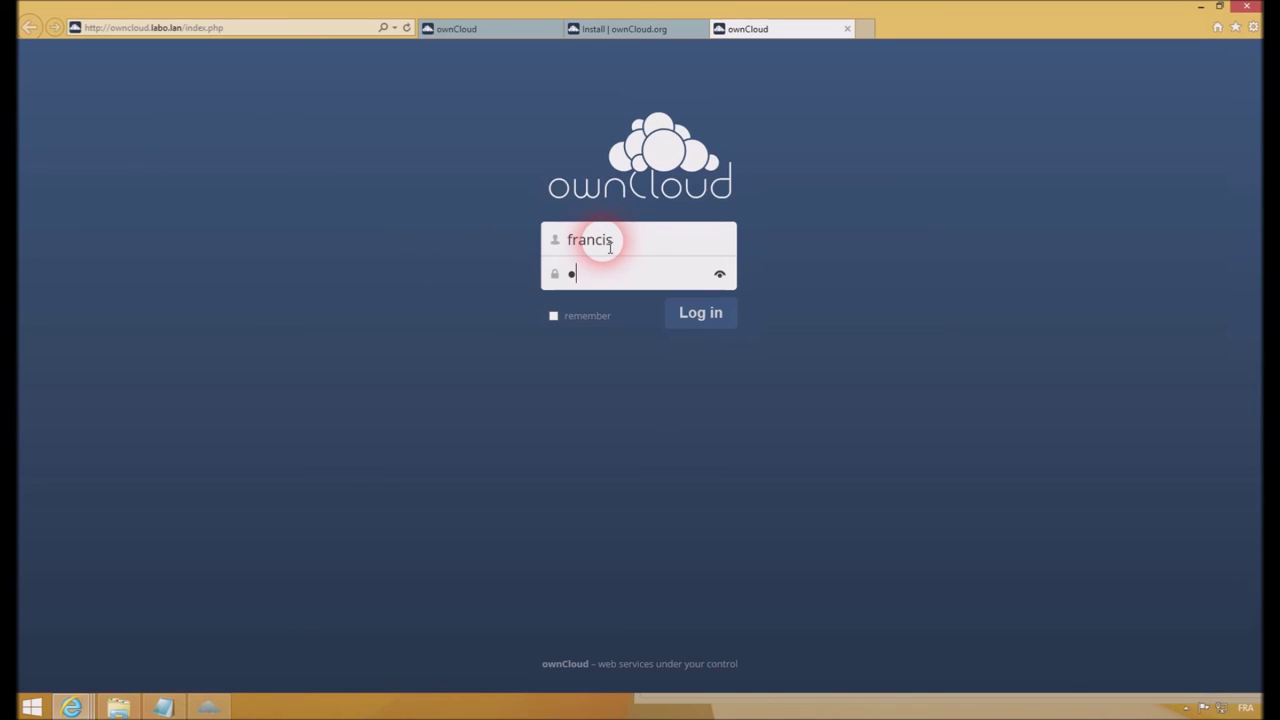
pyautogui.write('********')
pyautogui.press('Return')
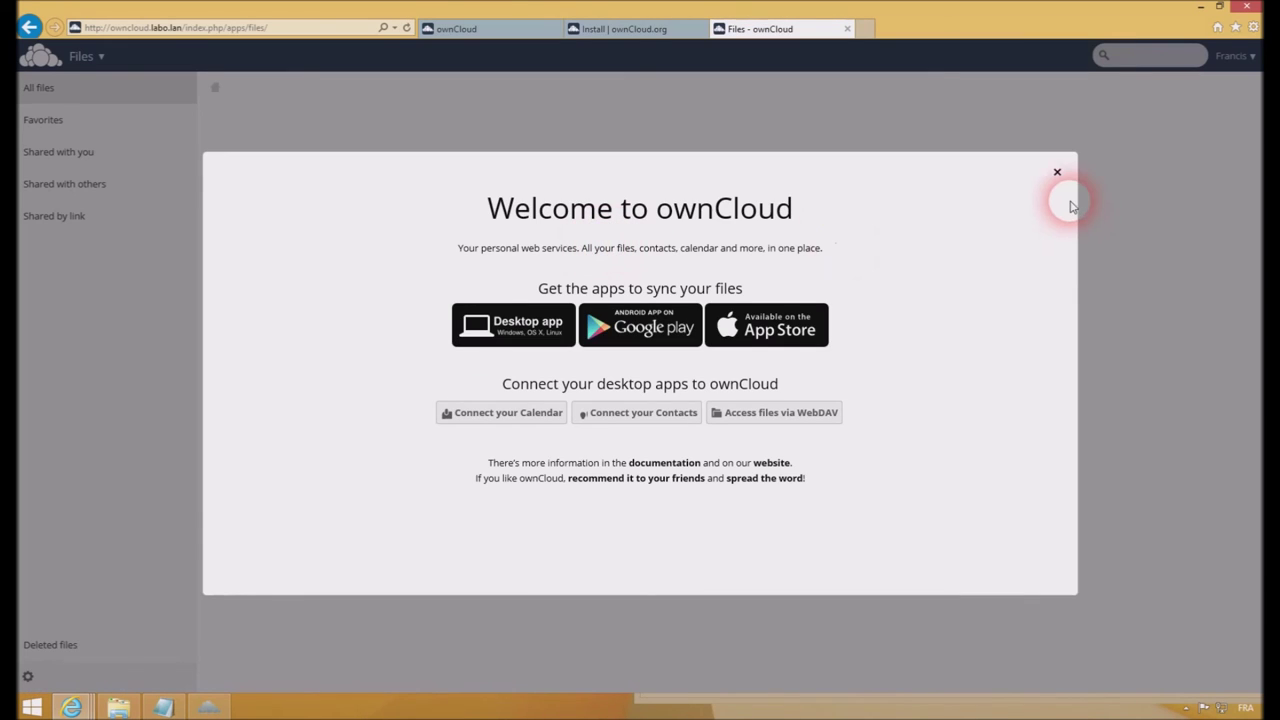
pyautogui.click(1060, 175)
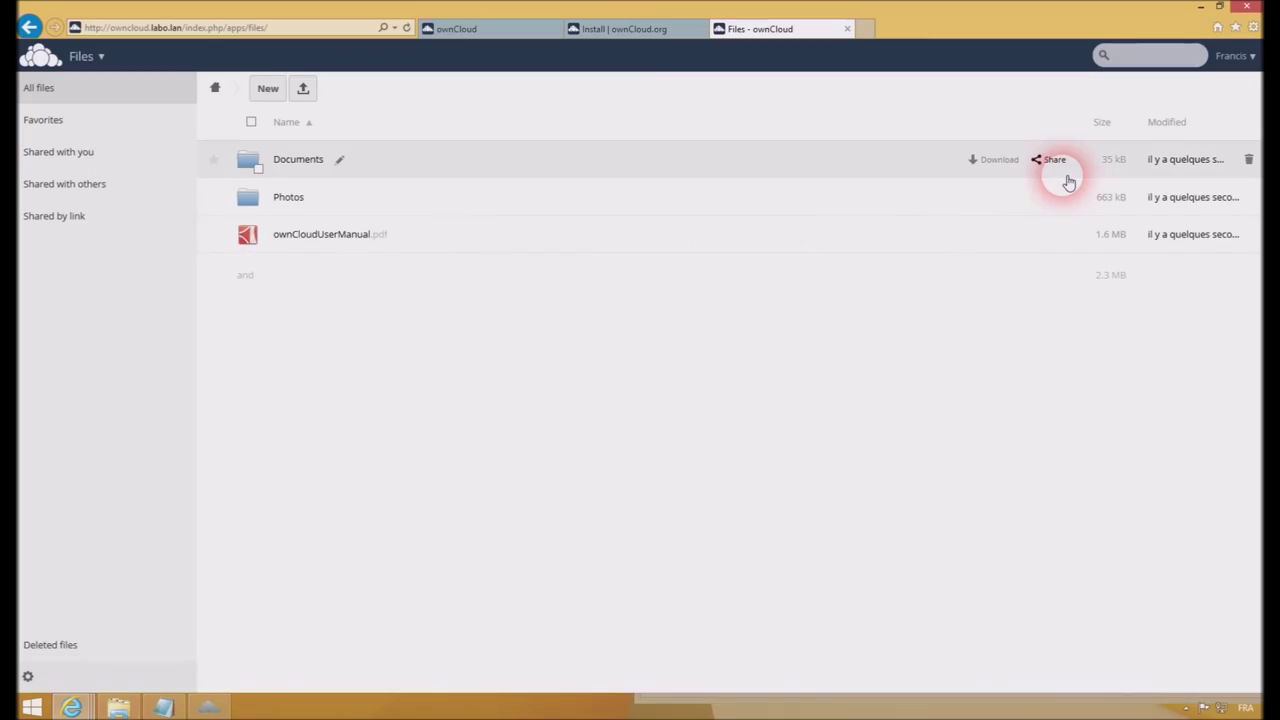